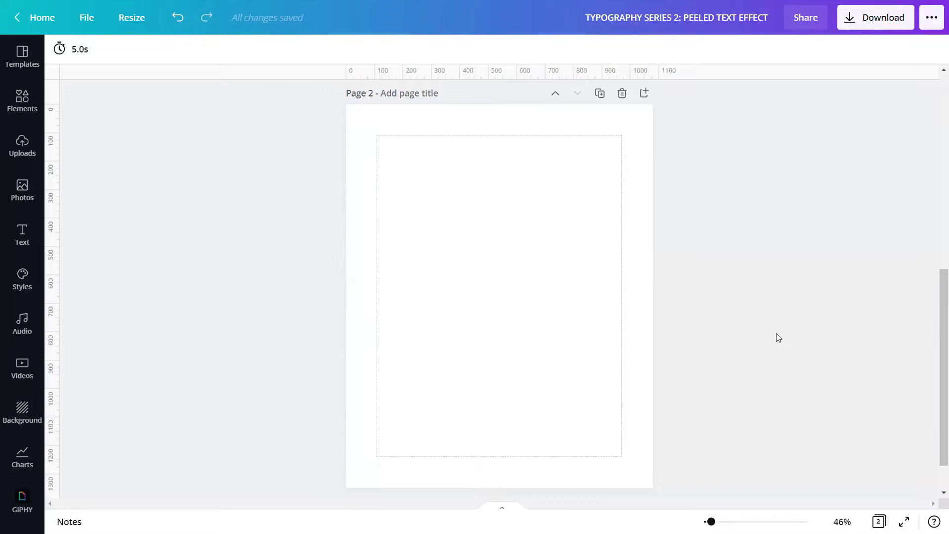
# Set page 2's background to black from the Default colors palette.
pyautogui.click(535, 280)
pyautogui.click(58, 49)
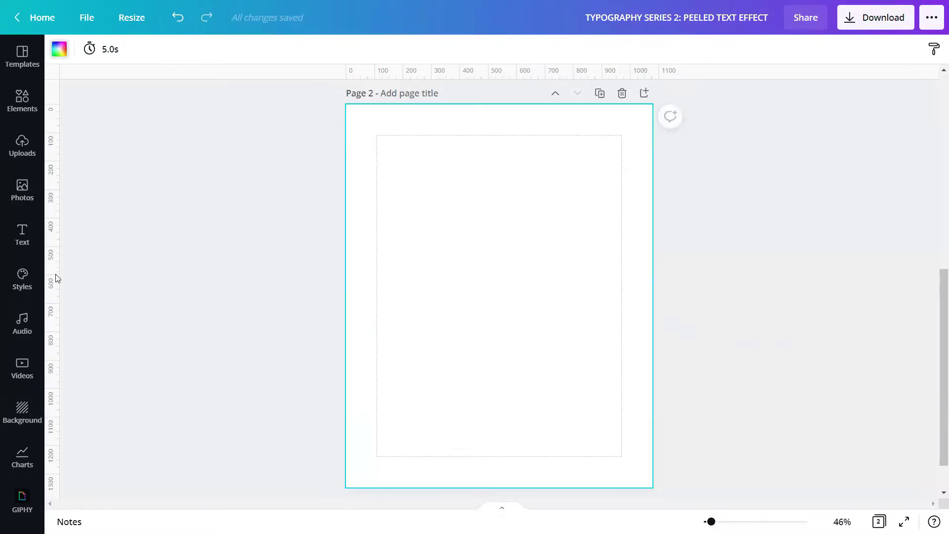
pyautogui.scroll(-5, 74, 302)
pyautogui.scroll(-3, 74, 303)
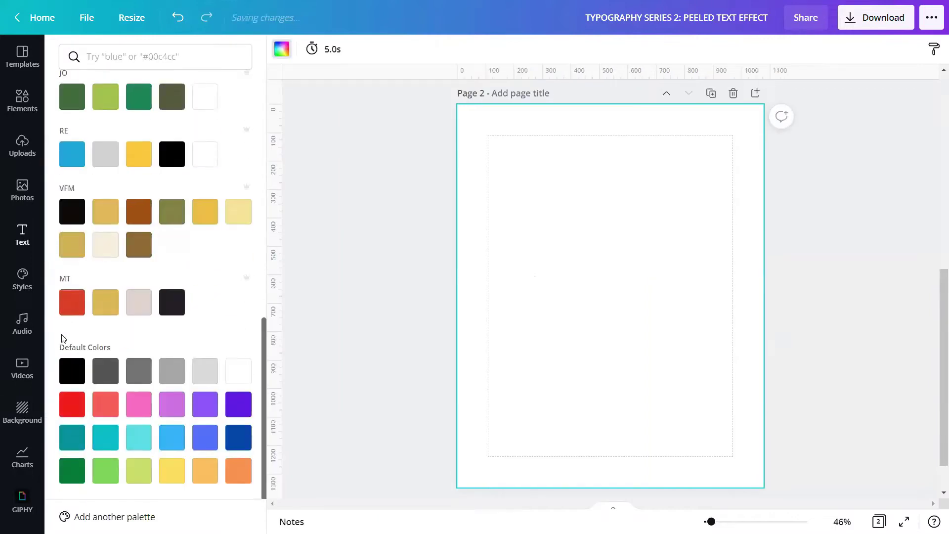
pyautogui.click(70, 369)
pyautogui.click(344, 275)
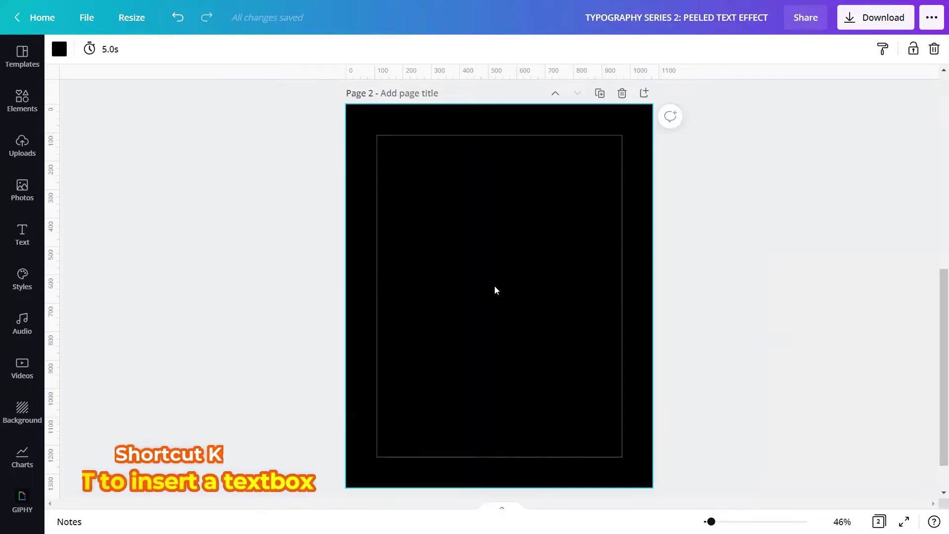
# Add a text box reading PEELED to page 2.
pyautogui.press('t')
pyautogui.click(495, 285)
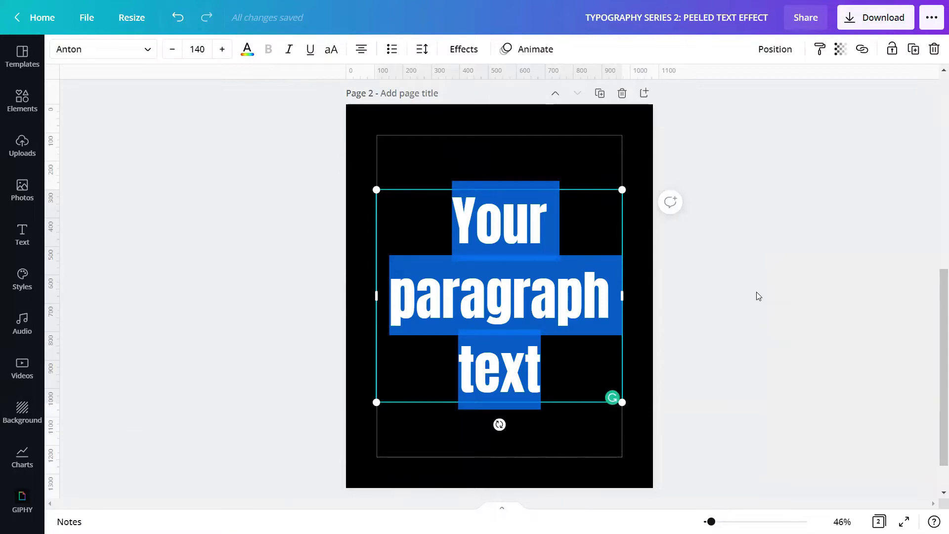
pyautogui.write('P')
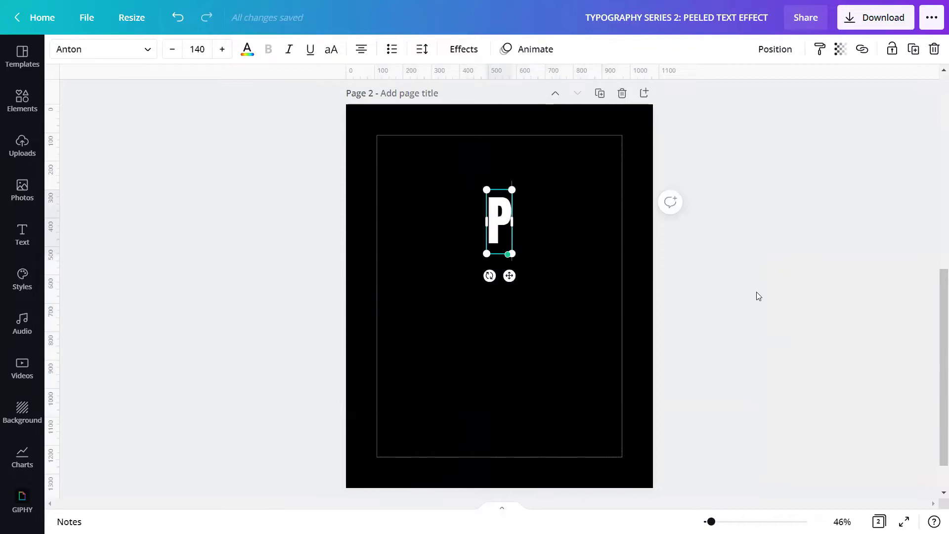
pyautogui.write('EELED')
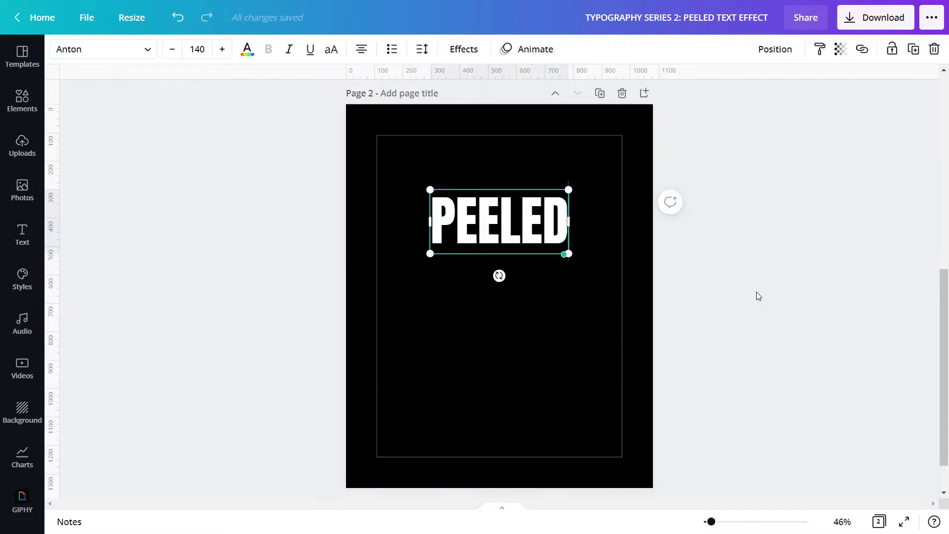
# Set the PEELED text's font to Anton.
pyautogui.click(144, 58)
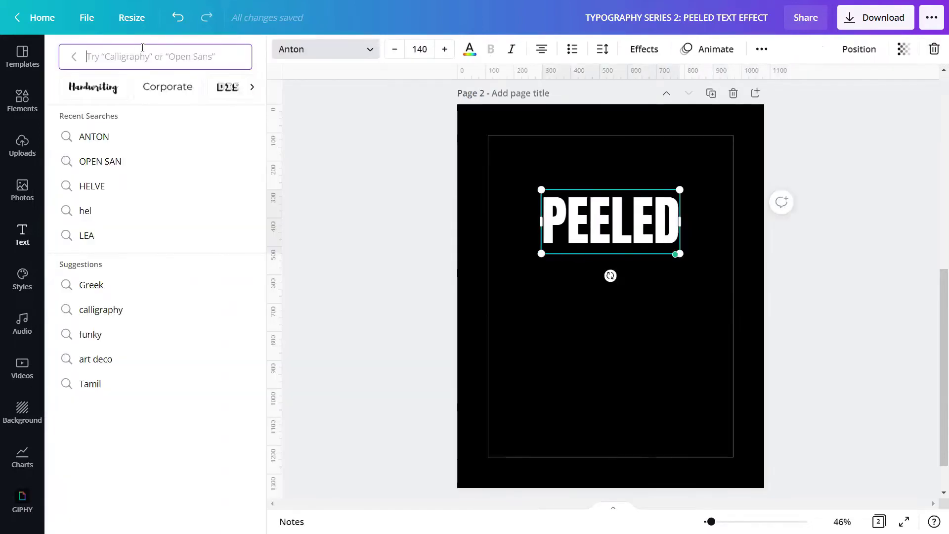
pyautogui.write('ANTON')
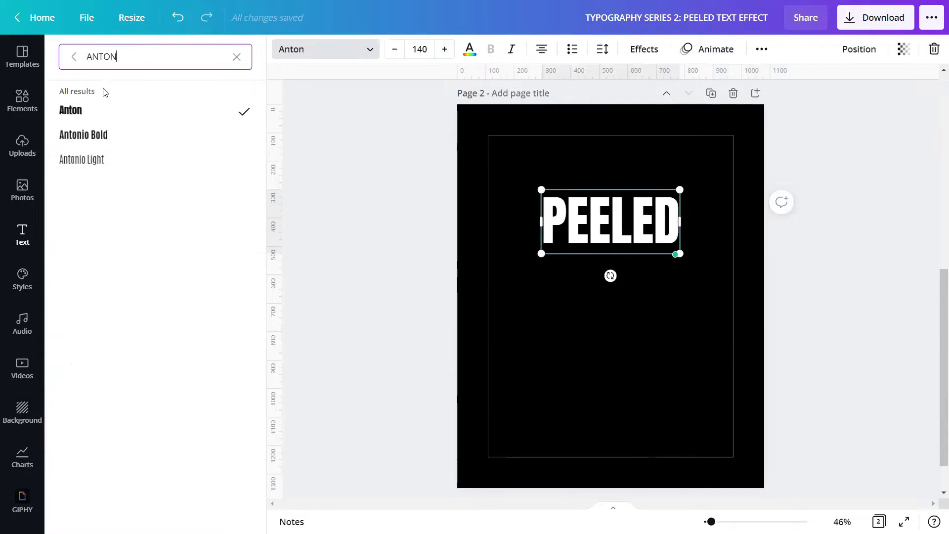
pyautogui.click(127, 110)
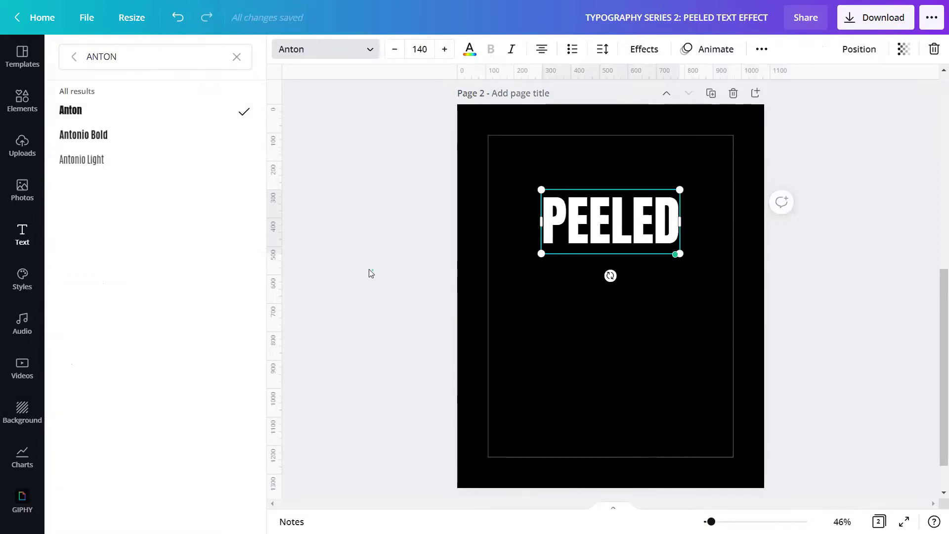
pyautogui.click(370, 273)
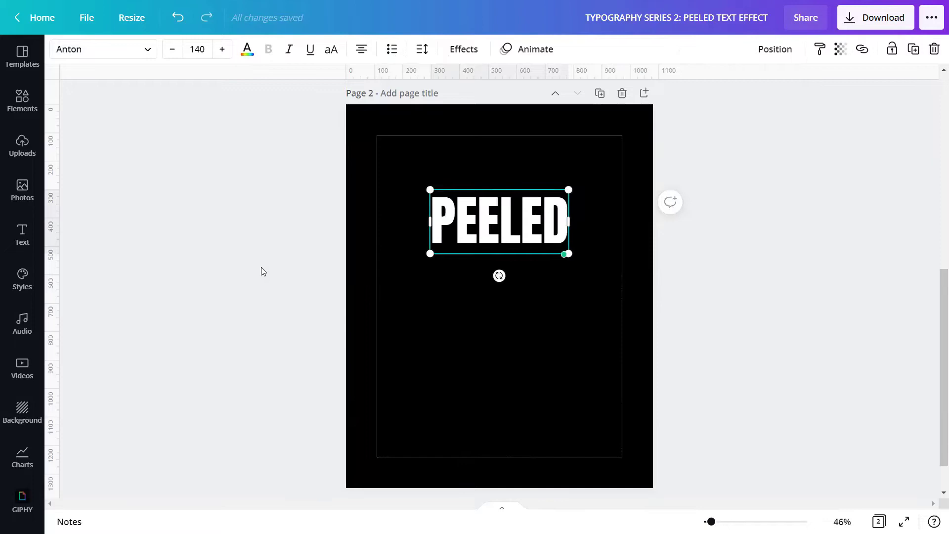
pyautogui.click(25, 234)
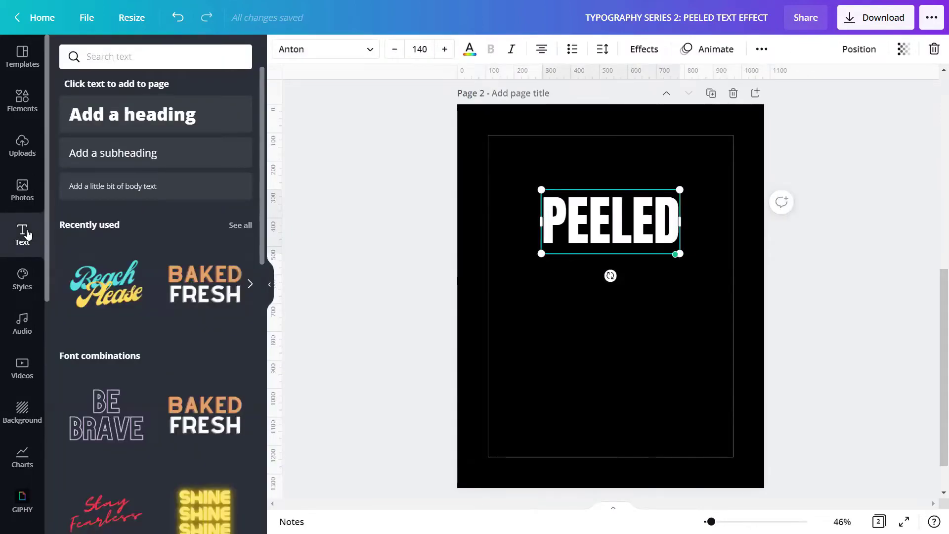
# Add a heading, retype it as PEELED, and move it lower on the page.
pyautogui.click(148, 120)
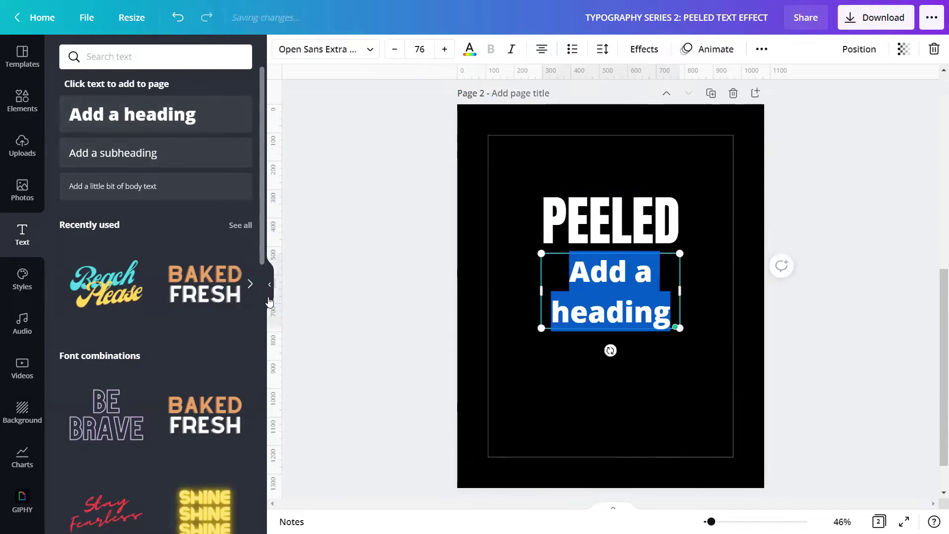
pyautogui.click(270, 284)
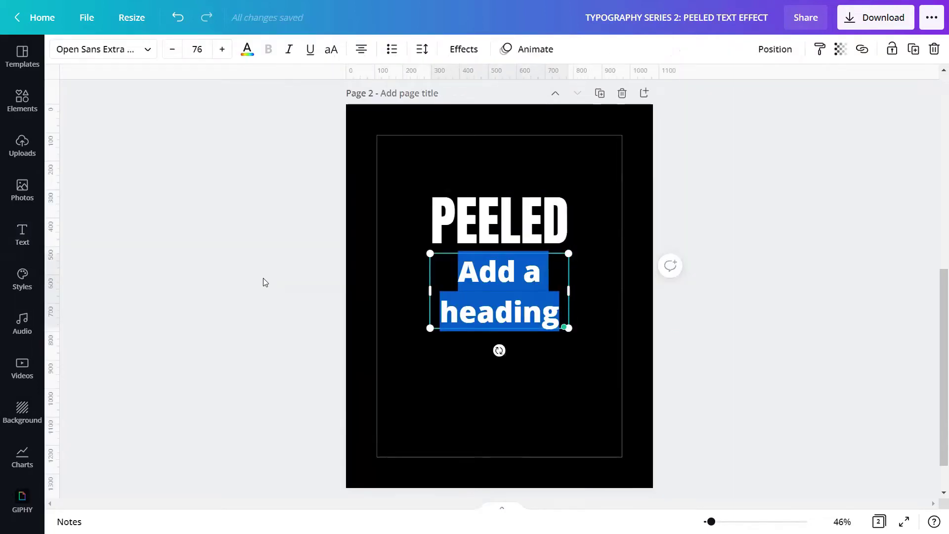
pyautogui.click(507, 284)
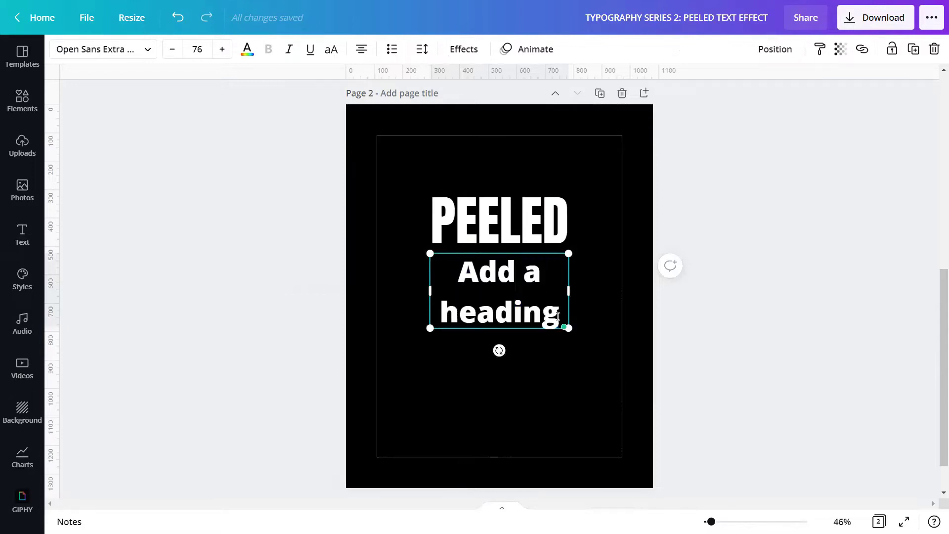
pyautogui.hotkey('ctrl', 'a')
pyautogui.write('PEELD')
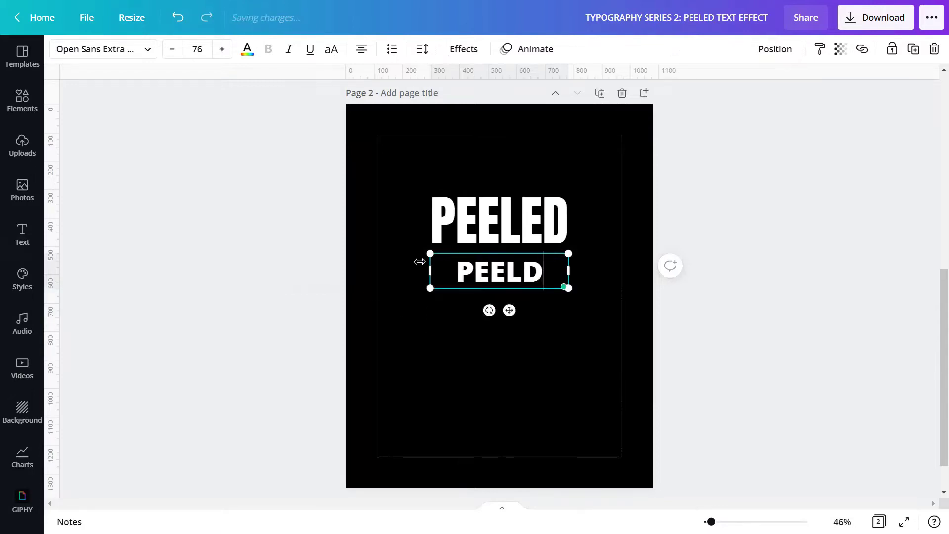
pyautogui.press('BackSpace')
pyautogui.write('ED')
pyautogui.moveTo(509, 310); pyautogui.dragTo(509, 357)
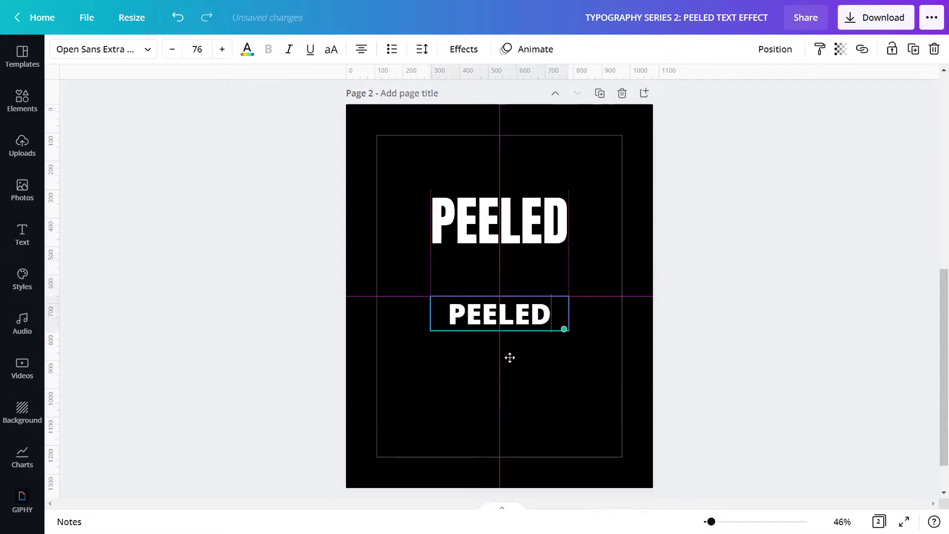
# Apply the Anton font to the second PEELED heading.
pyautogui.click(112, 52)
pyautogui.write('ANTON')
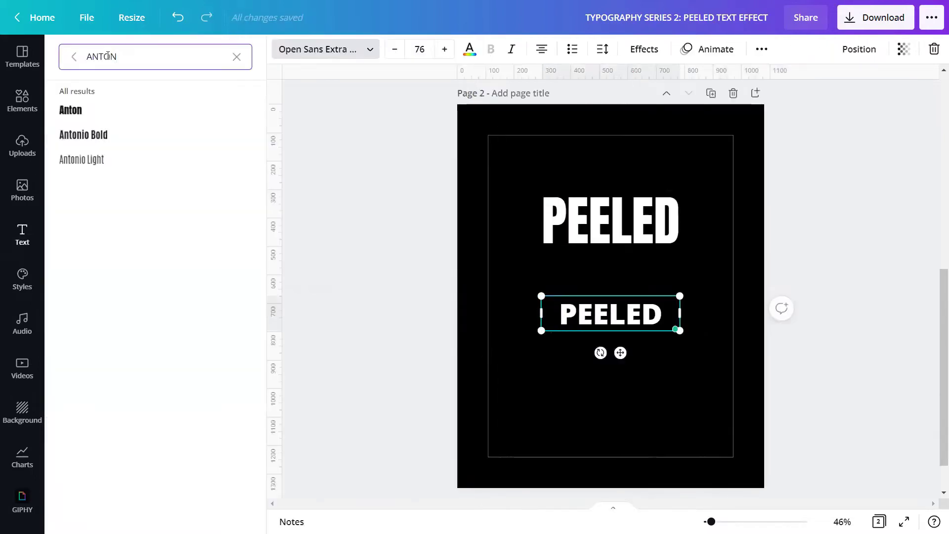
pyautogui.click(101, 118)
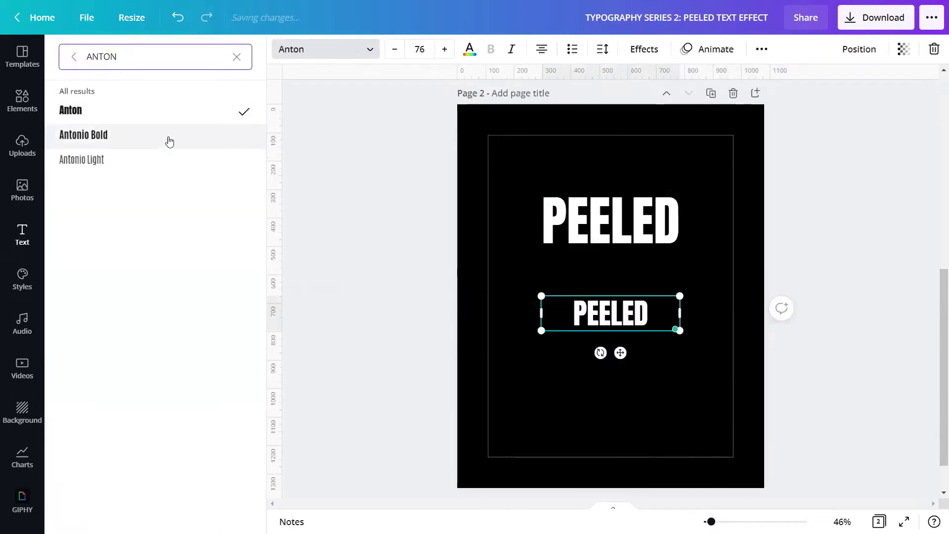
pyautogui.press('Escape')
pyautogui.click(281, 306)
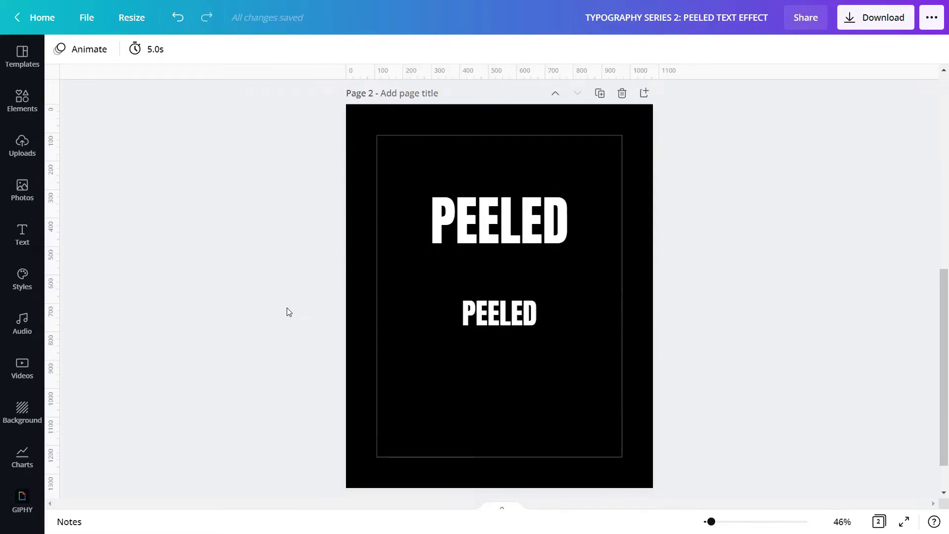
# Delete the smaller PEELED and centre the large PEELED on the page.
pyautogui.click(522, 314)
pyautogui.press('Delete')
pyautogui.moveTo(512, 206); pyautogui.dragTo(514, 283)
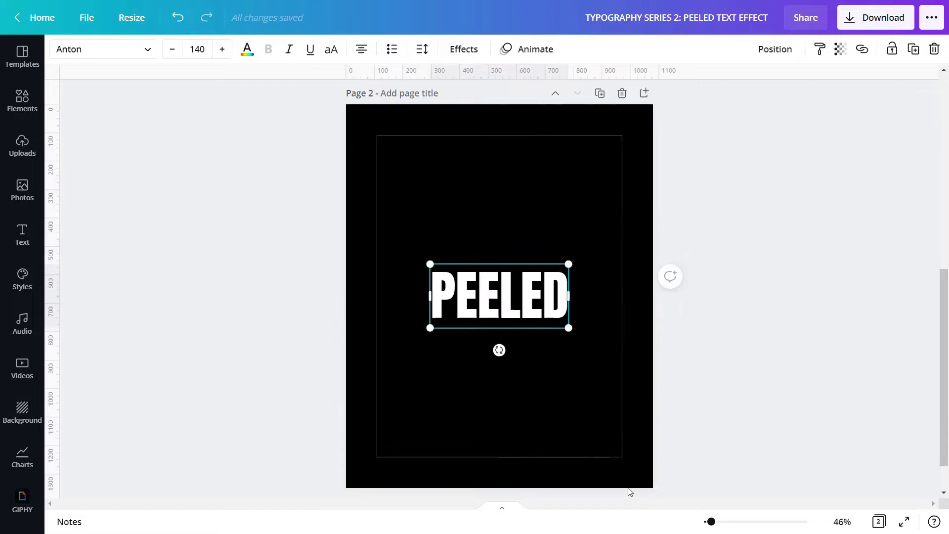
# Turn the PEELED lettering cream.
pyautogui.moveTo(711, 522)
pyautogui.mouseDown()
pyautogui.moveTo(722, 522)
pyautogui.moveTo(712, 521)
pyautogui.mouseUp()
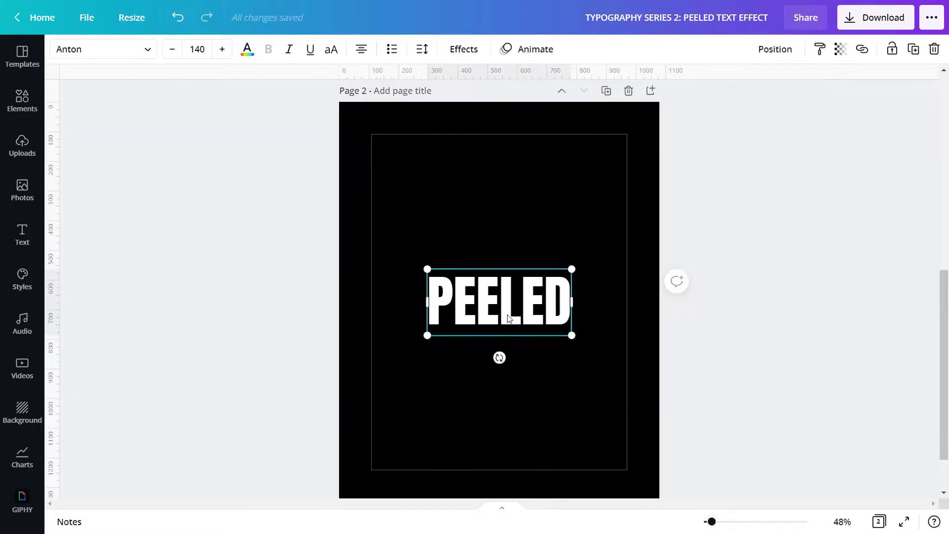
pyautogui.click(247, 49)
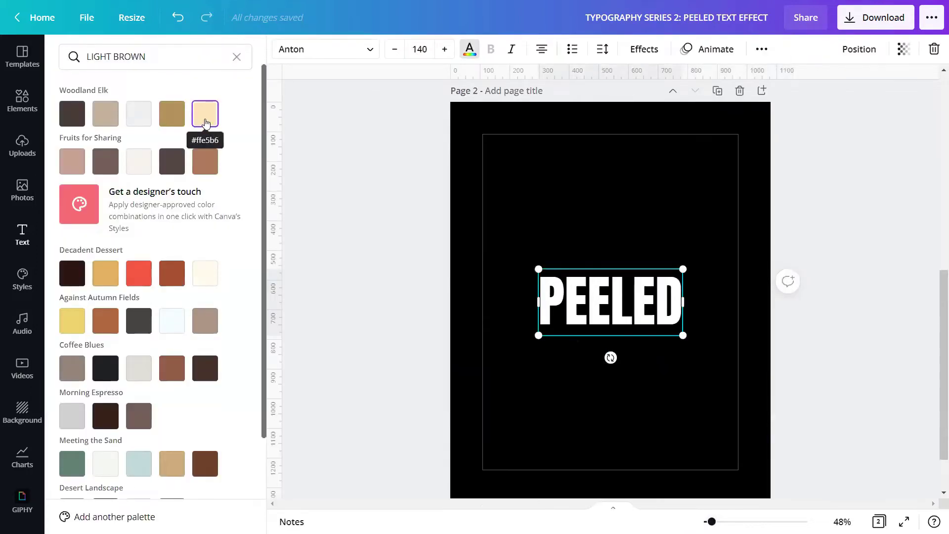
pyautogui.click(200, 117)
pyautogui.click(317, 311)
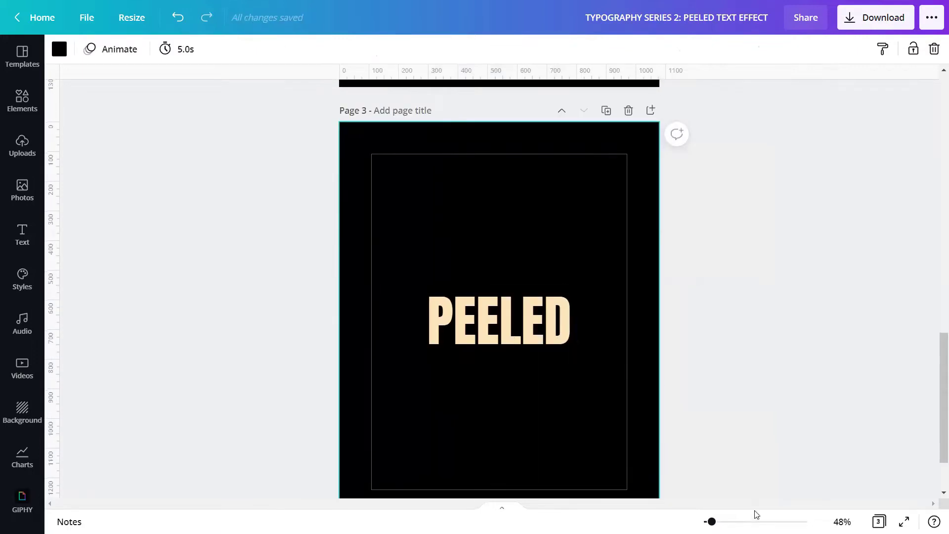
# Recolour page 3's PEELED lettering to peach.
pyautogui.moveTo(712, 521); pyautogui.dragTo(708, 521)
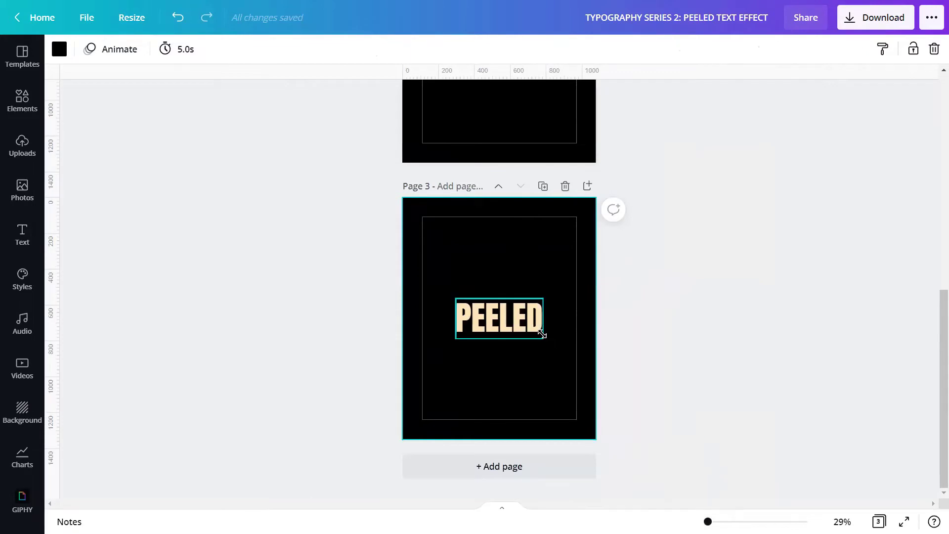
pyautogui.click(542, 335)
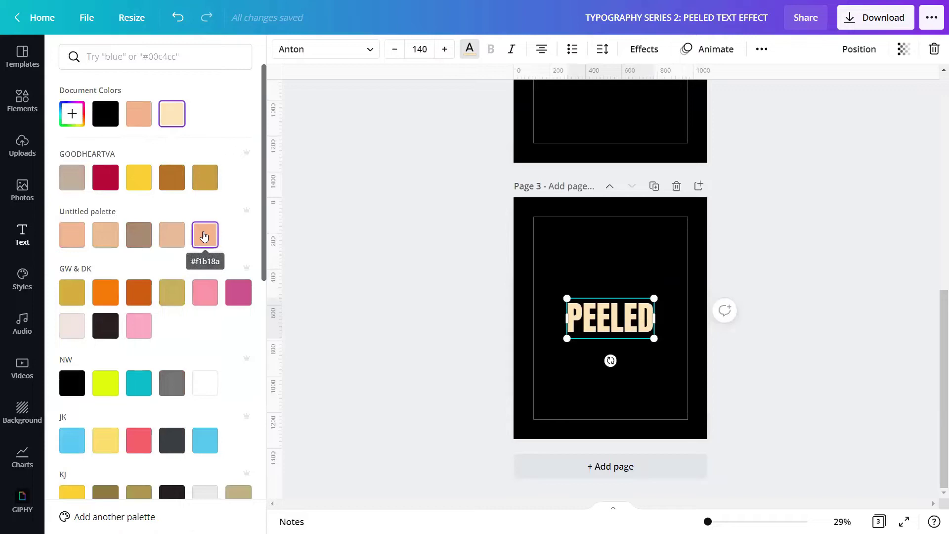
pyautogui.click(204, 236)
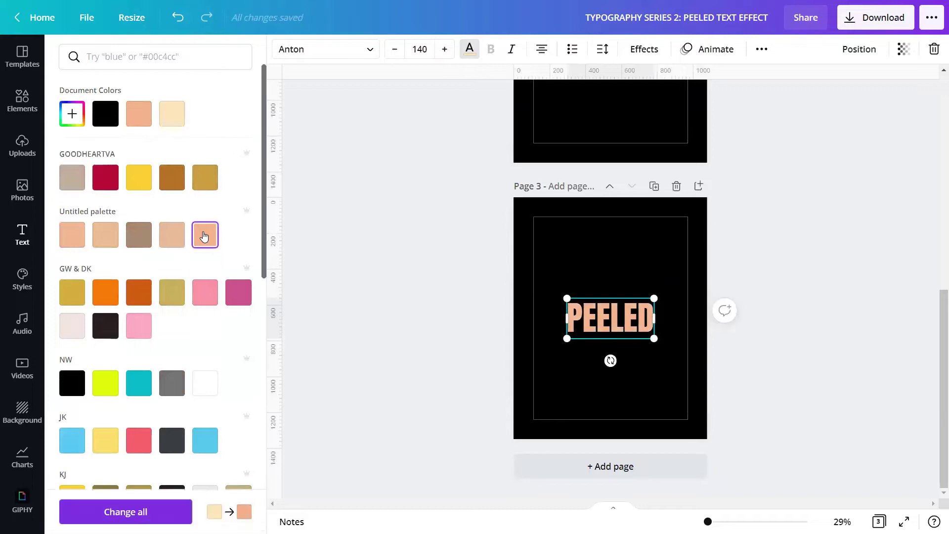
pyautogui.press('Escape')
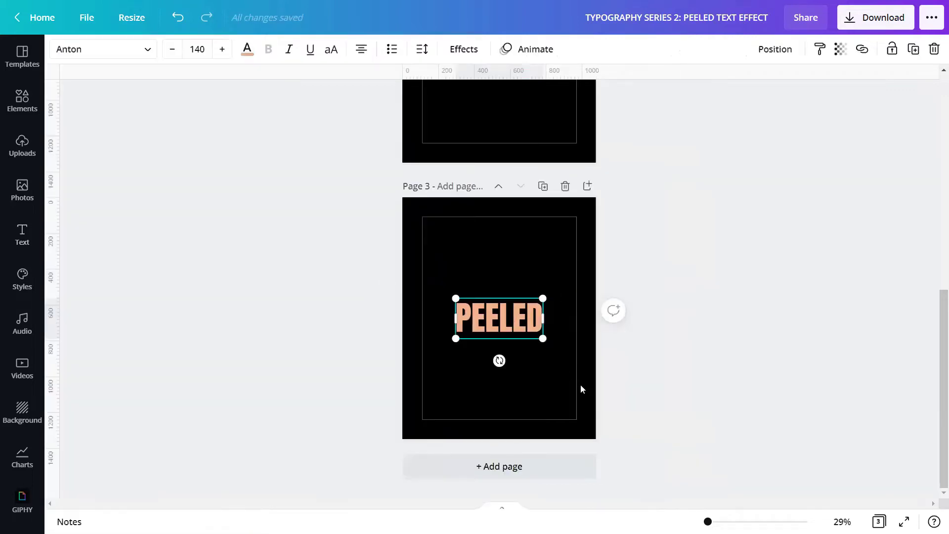
pyautogui.scroll(5, 499, 377)
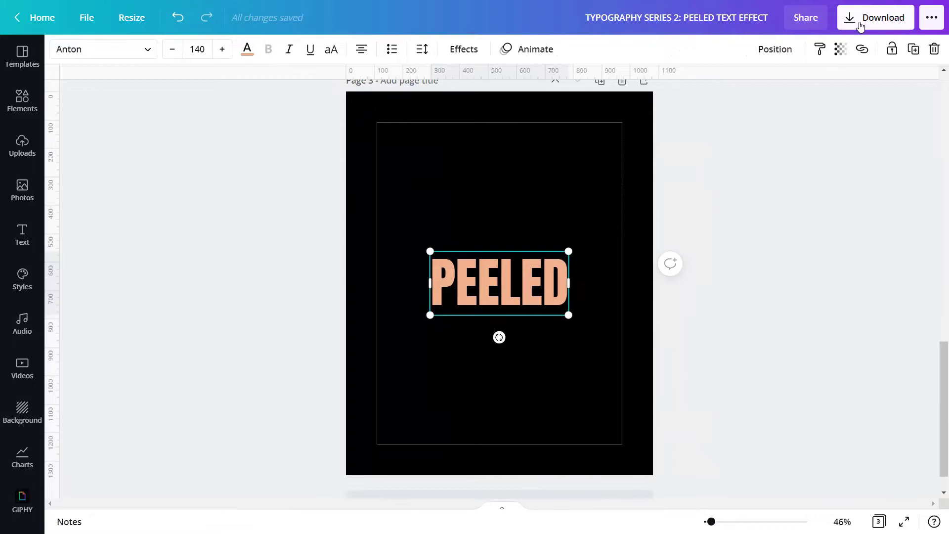
# Download only page 3 as a transparent-background PNG, then show the Uploads panel.
pyautogui.click(860, 20)
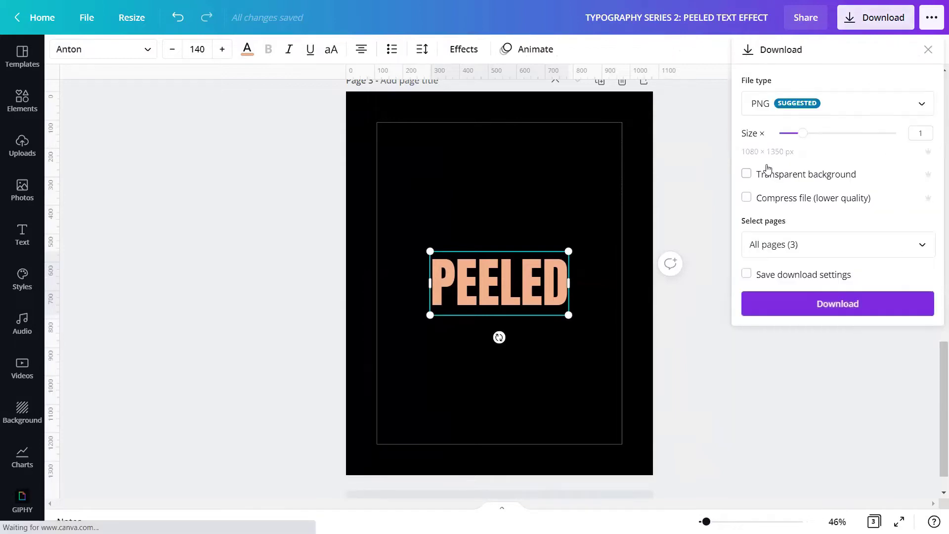
pyautogui.click(767, 178)
pyautogui.click(913, 250)
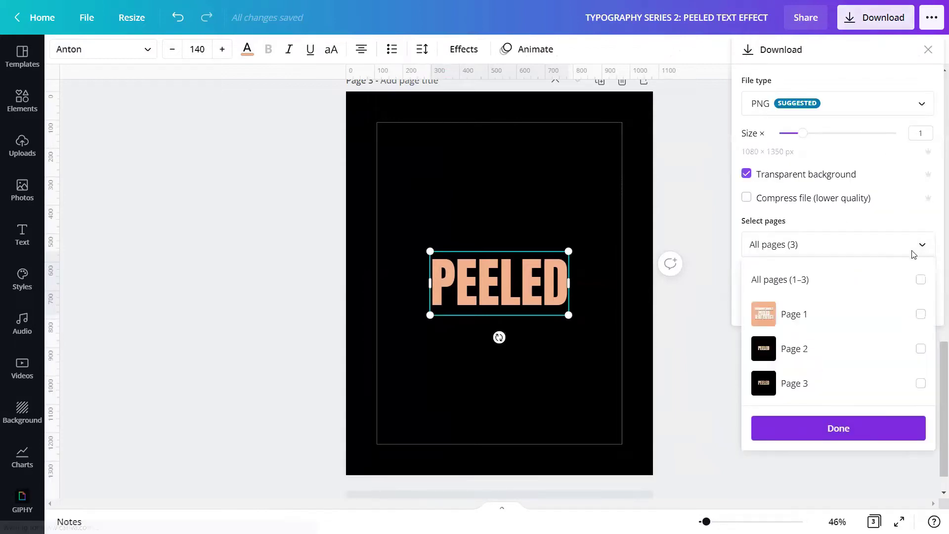
pyautogui.click(920, 383)
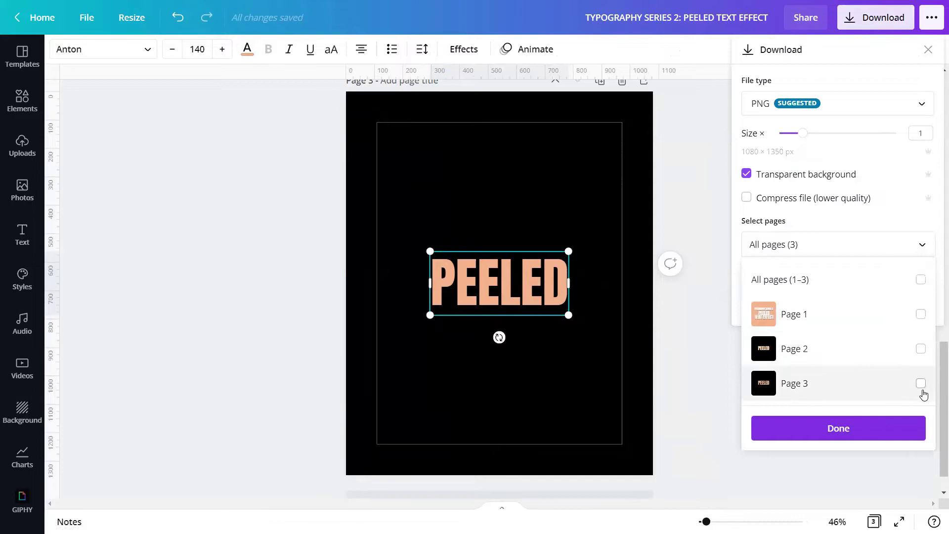
pyautogui.click(899, 435)
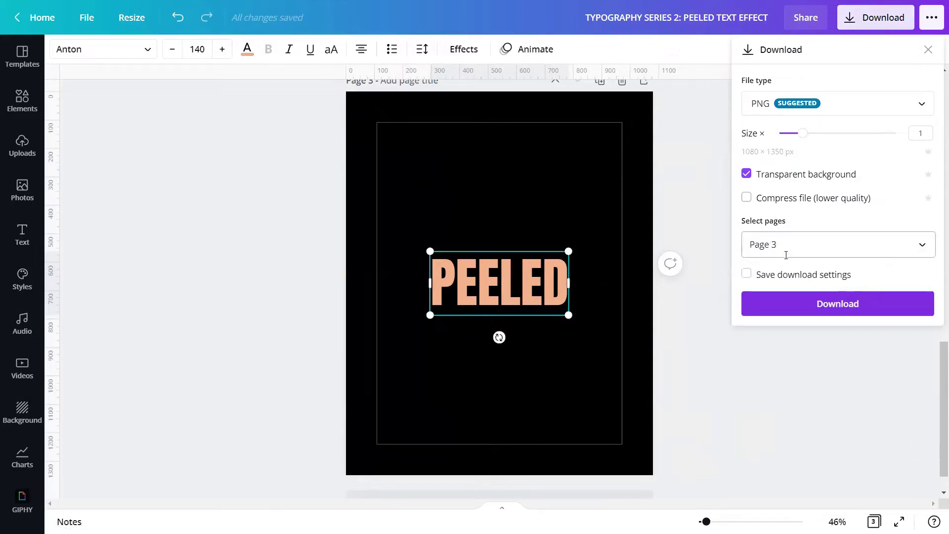
pyautogui.click(794, 312)
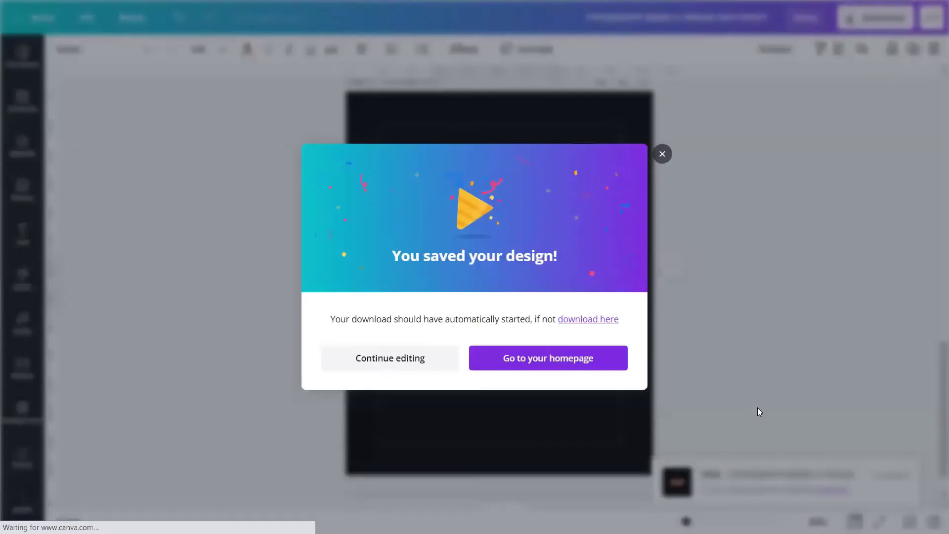
pyautogui.click(661, 137)
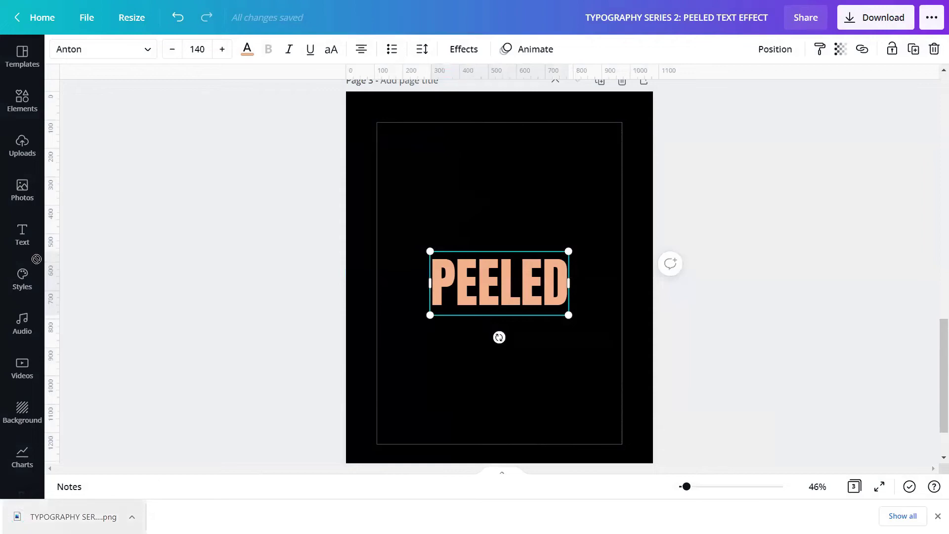
pyautogui.click(22, 146)
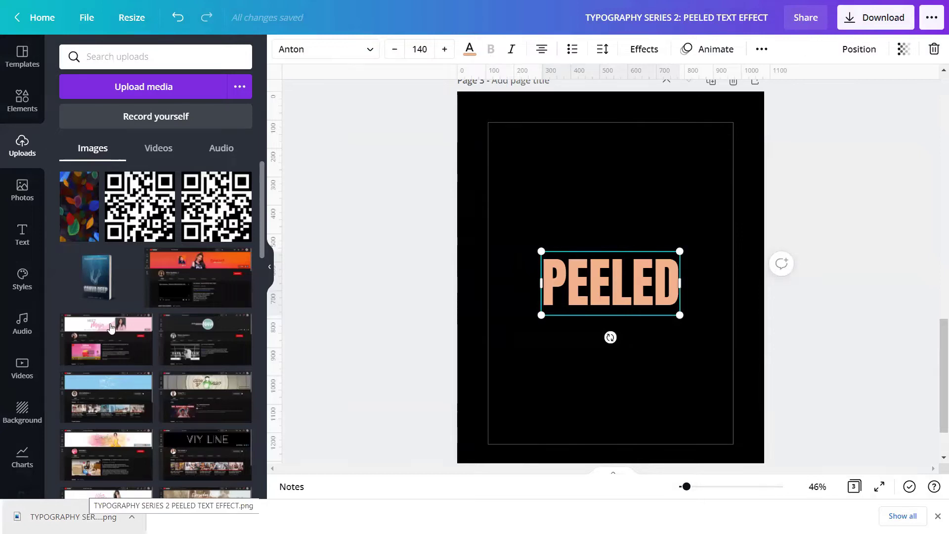
# Upload the exported PEELED PNG and delete page 3.
pyautogui.moveTo(111, 328); pyautogui.dragTo(110, 327)
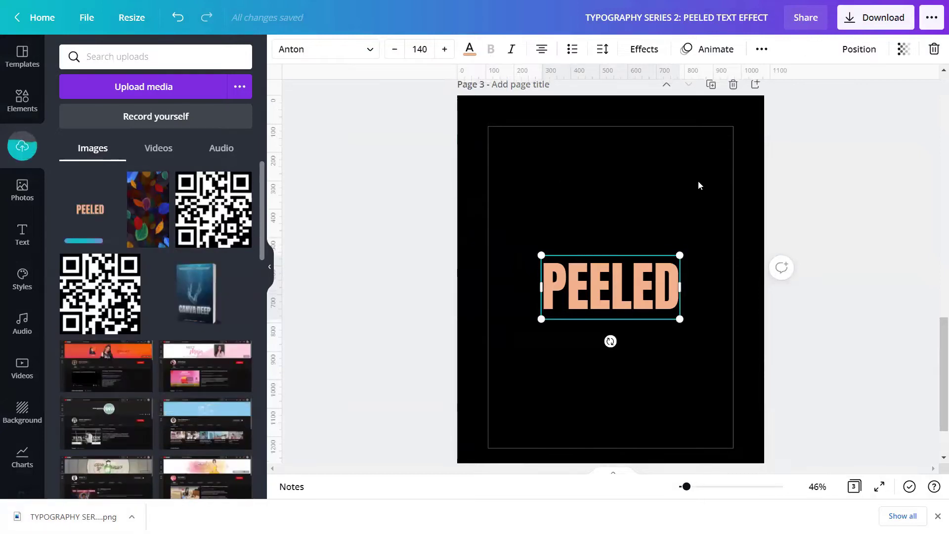
pyautogui.scroll(3, 697, 185)
pyautogui.click(734, 203)
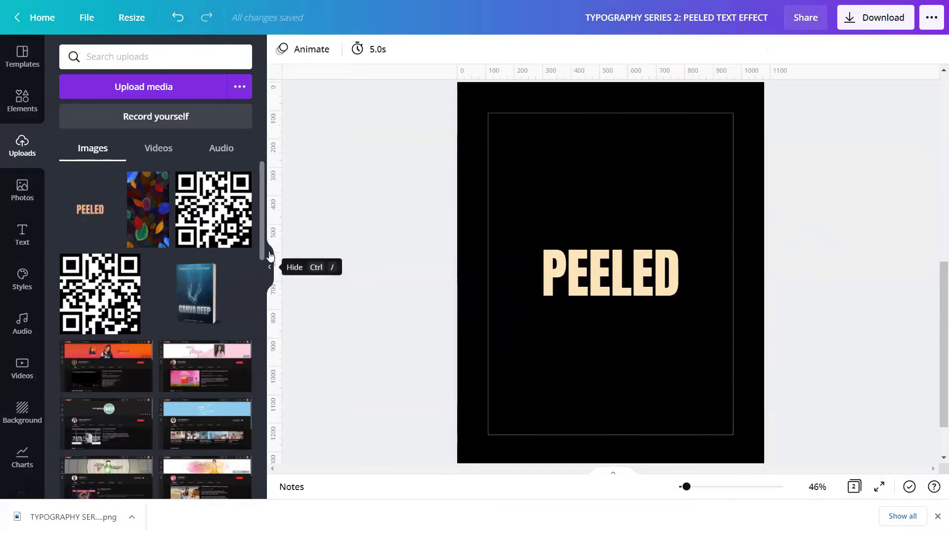
# Place the PEELED image on page 2, bring it forward, and stretch it to the page edges.
pyautogui.click(90, 209)
pyautogui.click(269, 266)
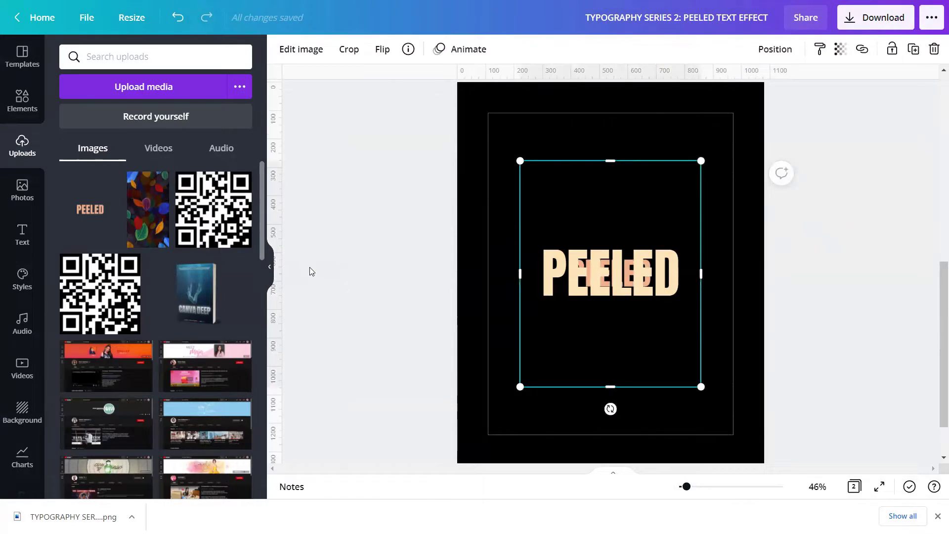
pyautogui.click(774, 49)
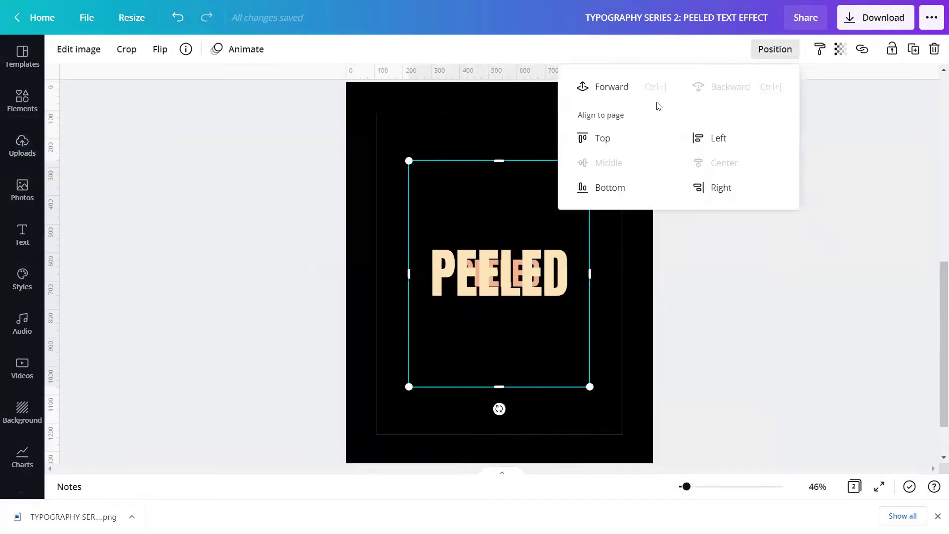
pyautogui.click(643, 88)
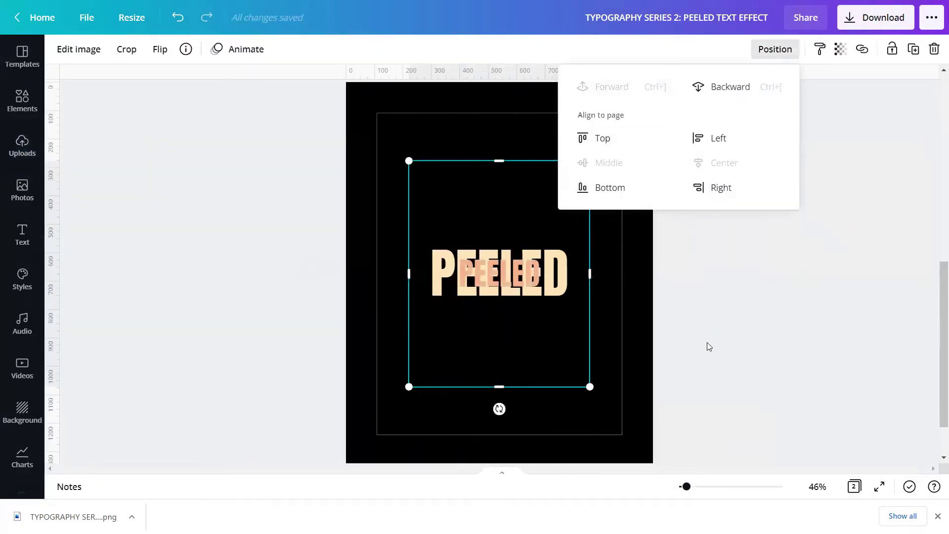
pyautogui.moveTo(408, 161); pyautogui.dragTo(334, 95)
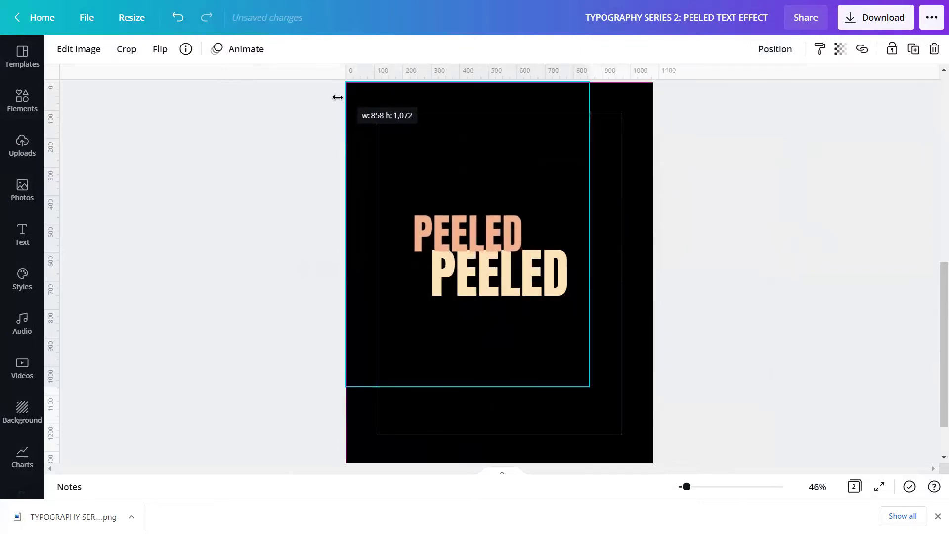
pyautogui.moveTo(593, 394); pyautogui.dragTo(633, 472)
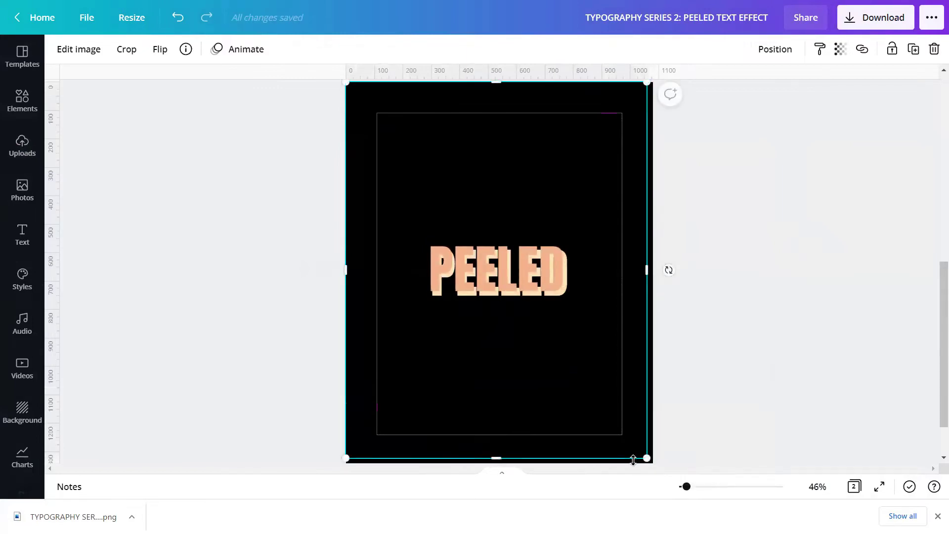
pyautogui.moveTo(633, 460)
pyautogui.mouseDown()
pyautogui.moveTo(631, 453)
pyautogui.moveTo(652, 460)
pyautogui.mouseUp()
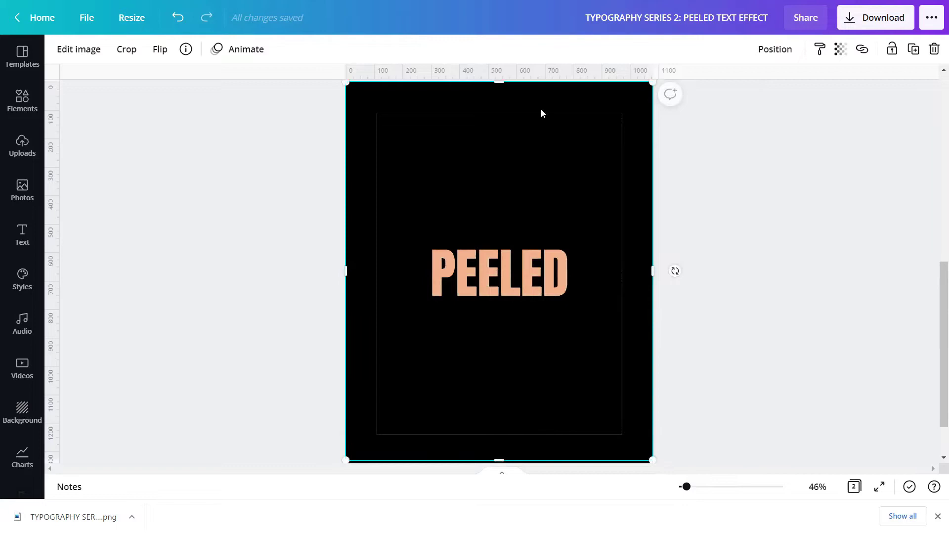
pyautogui.moveTo(532, 83); pyautogui.dragTo(543, 107)
pyautogui.click(697, 203)
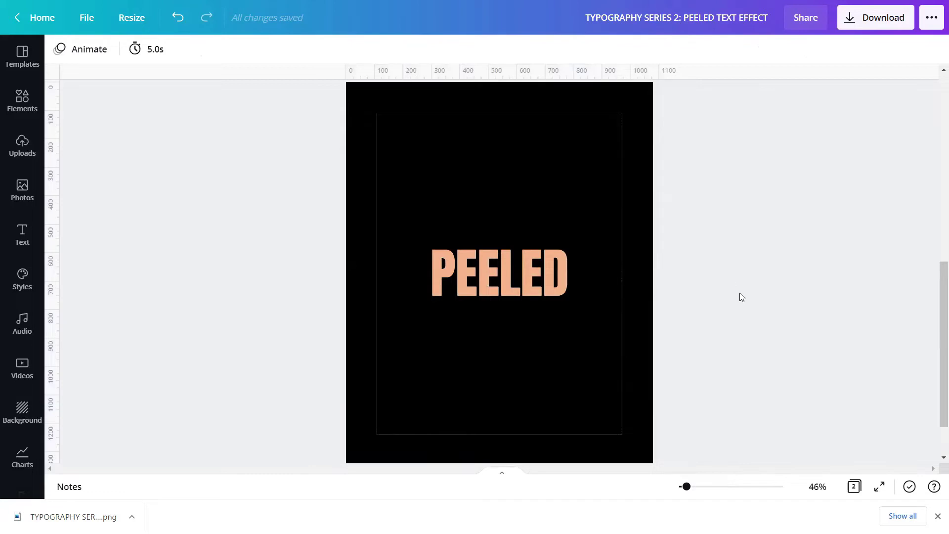
# Duplicate page 2 into pages 3 and 4, then select the PEELED image overlay.
pyautogui.scroll(3, 737, 305)
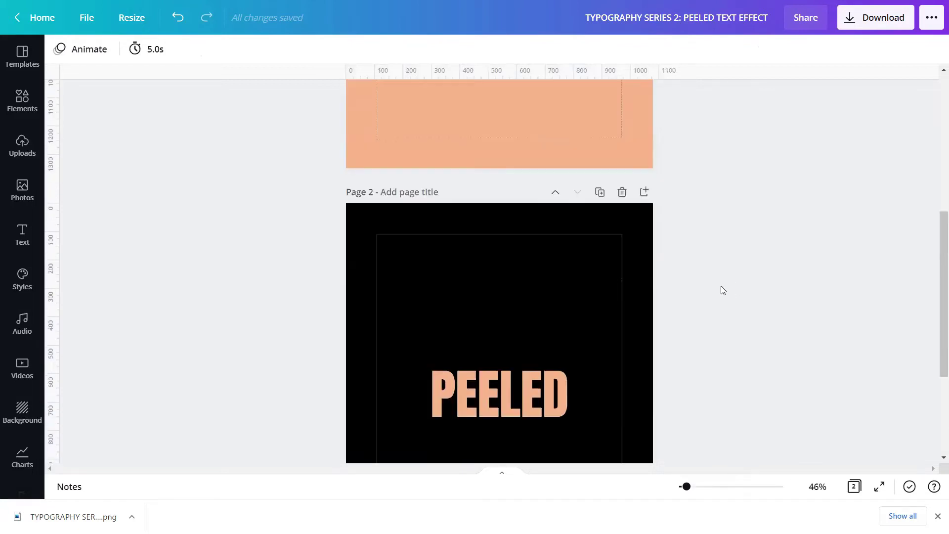
pyautogui.click(600, 193)
pyautogui.click(599, 215)
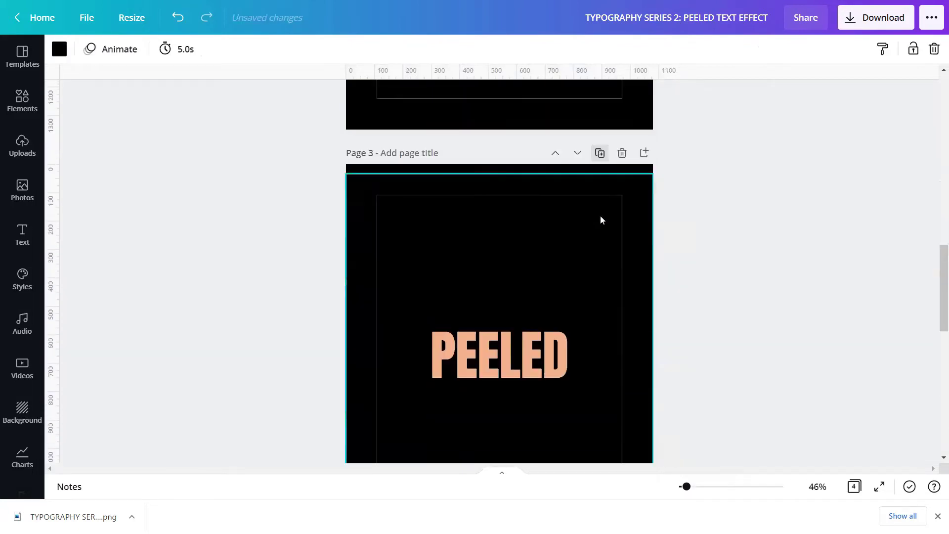
pyautogui.scroll(10, 705, 278)
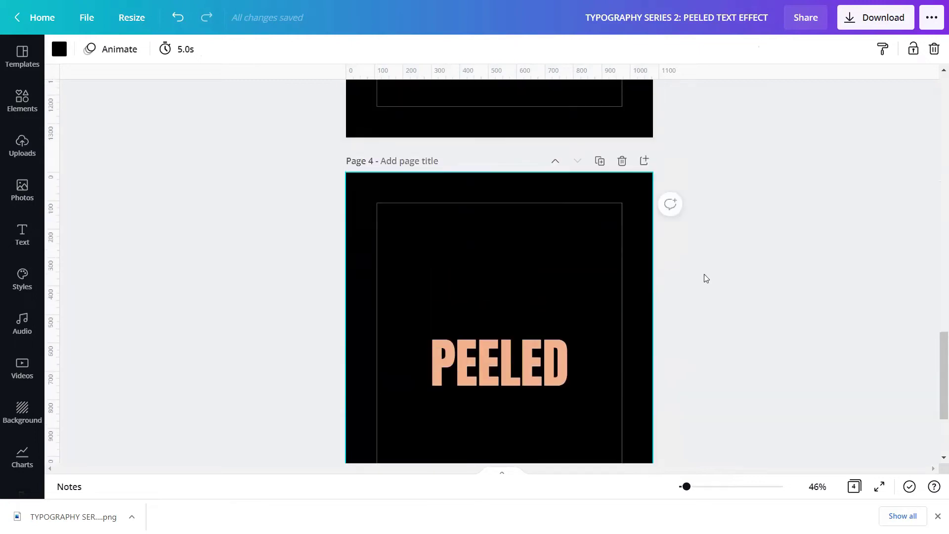
pyautogui.scroll(2, 705, 277)
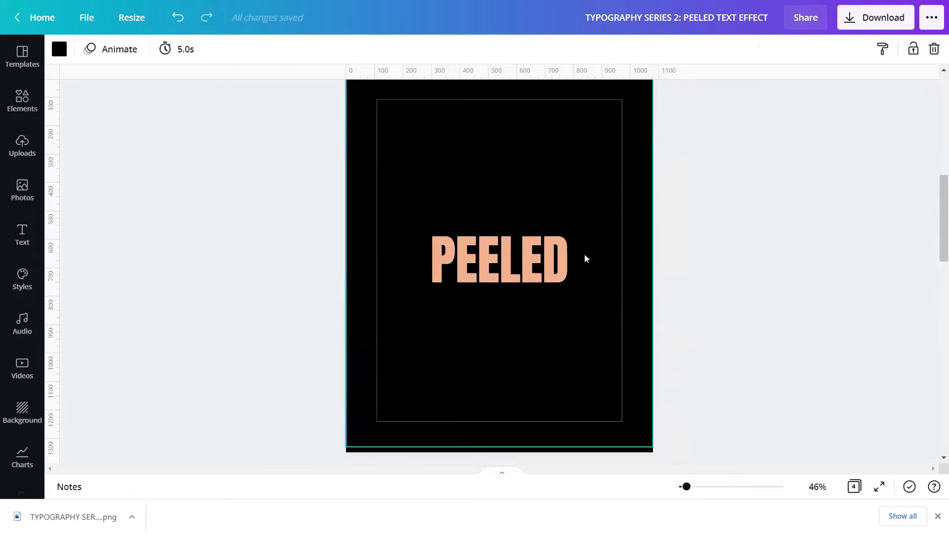
pyautogui.click(938, 515)
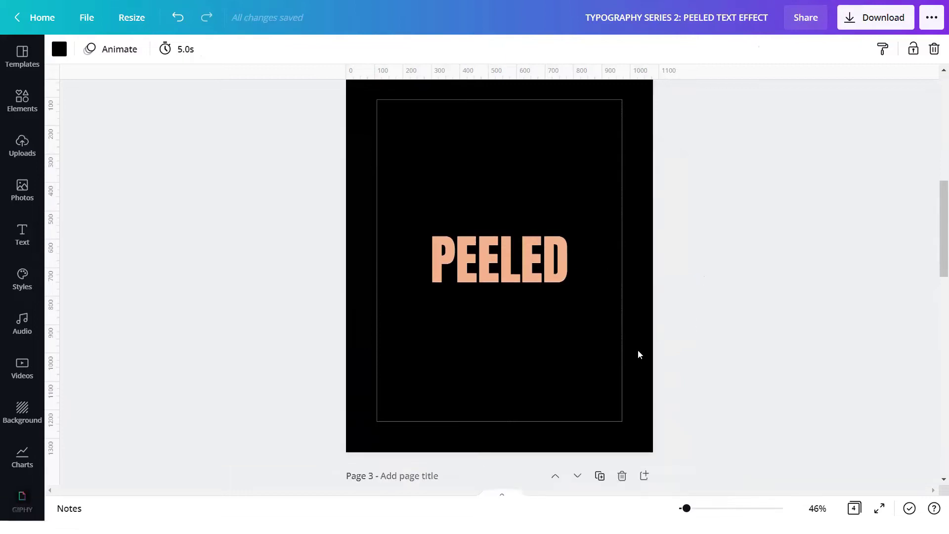
pyautogui.click(539, 257)
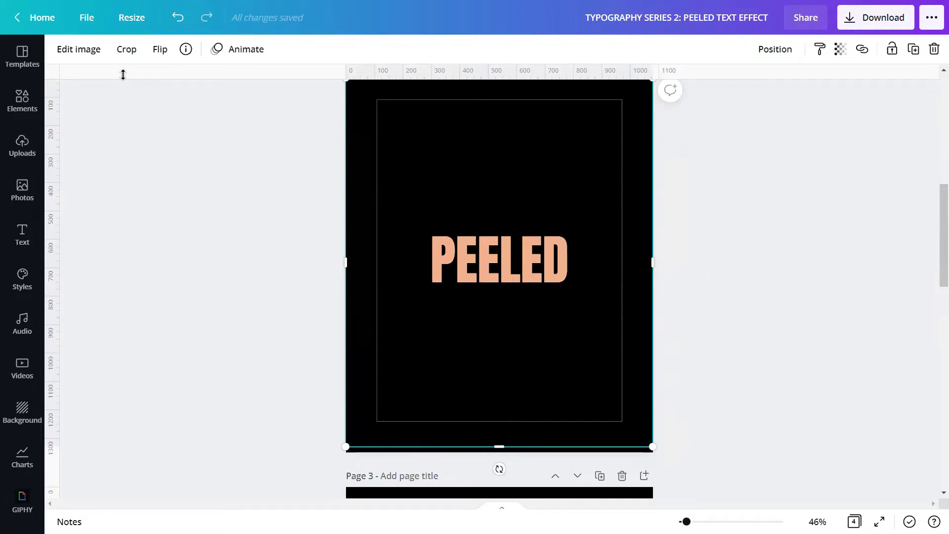
# Apply the BadTV Warp preset to the PEELED image overlay via Edit image.
pyautogui.click(90, 54)
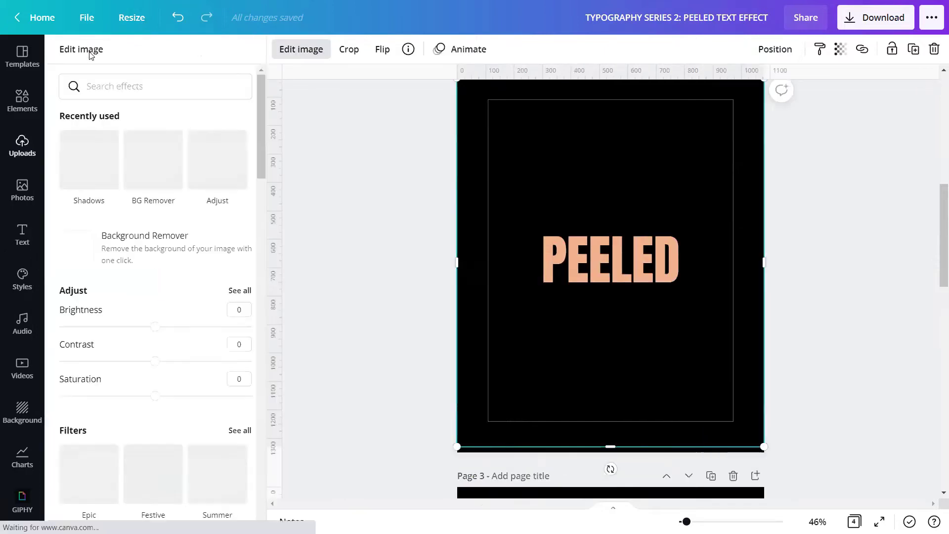
pyautogui.scroll(-5, 140, 158)
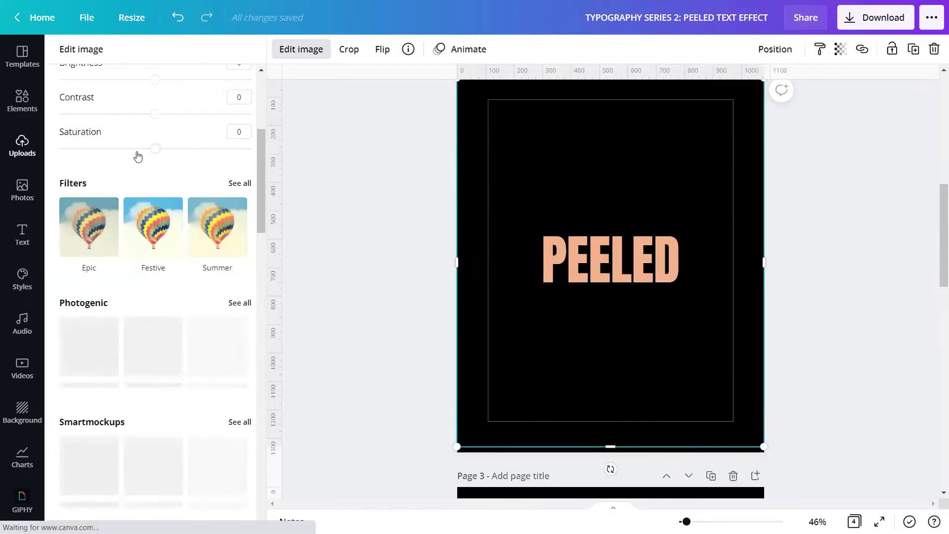
pyautogui.scroll(-7, 139, 158)
pyautogui.scroll(-9, 138, 156)
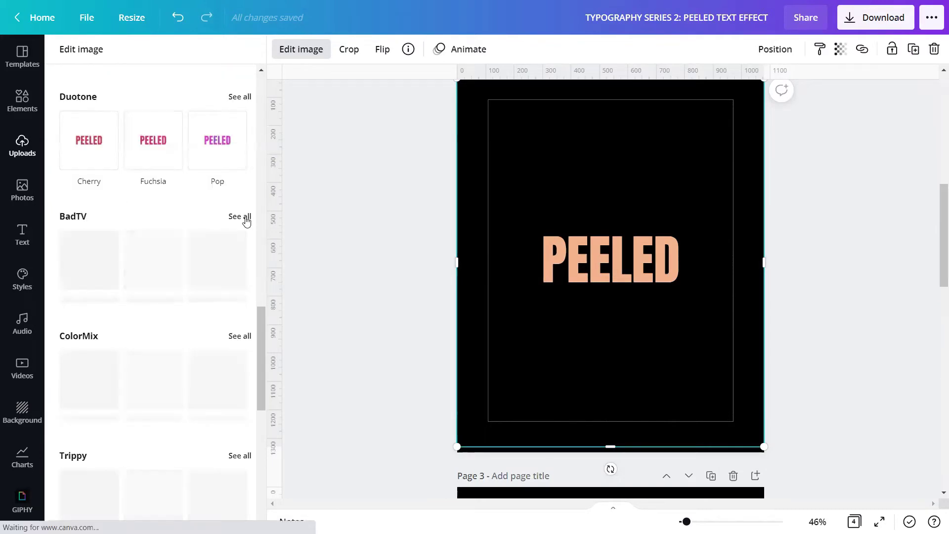
pyautogui.click(242, 217)
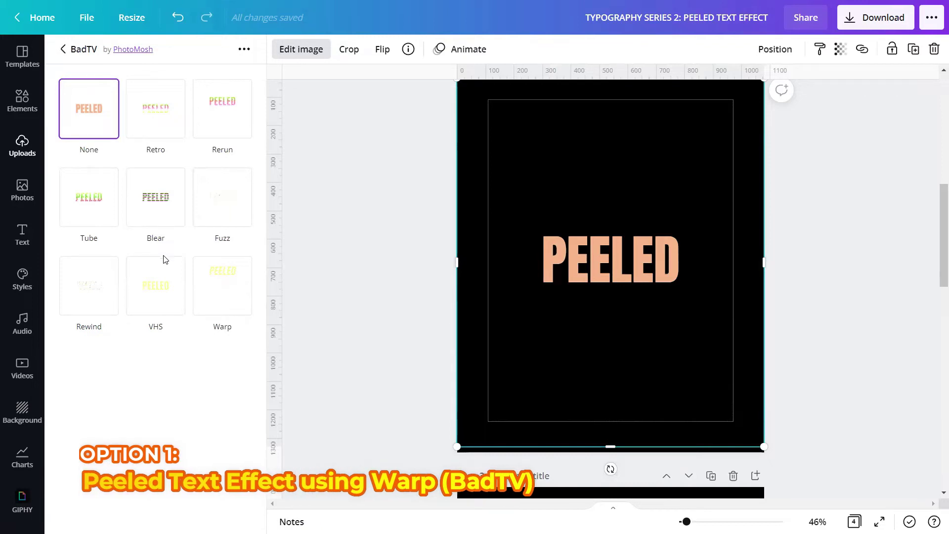
pyautogui.click(207, 299)
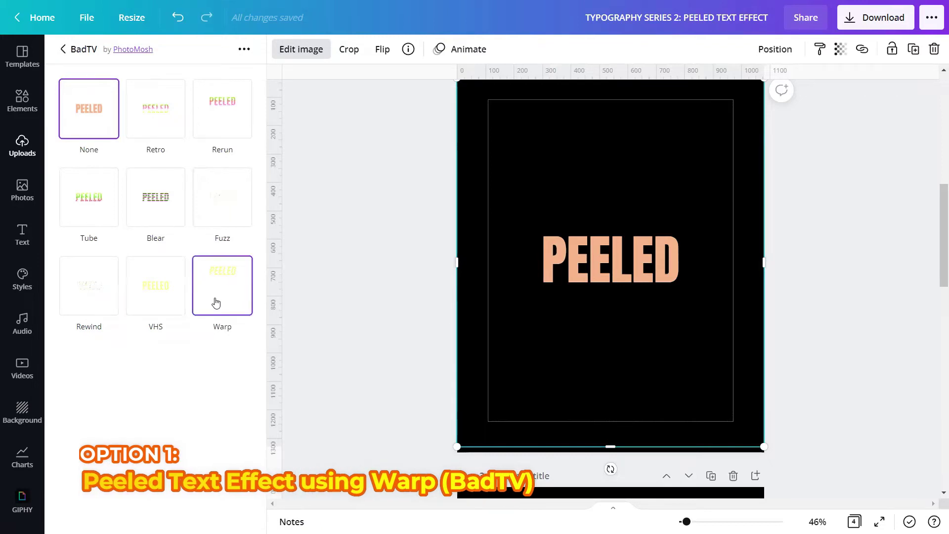
pyautogui.click(236, 271)
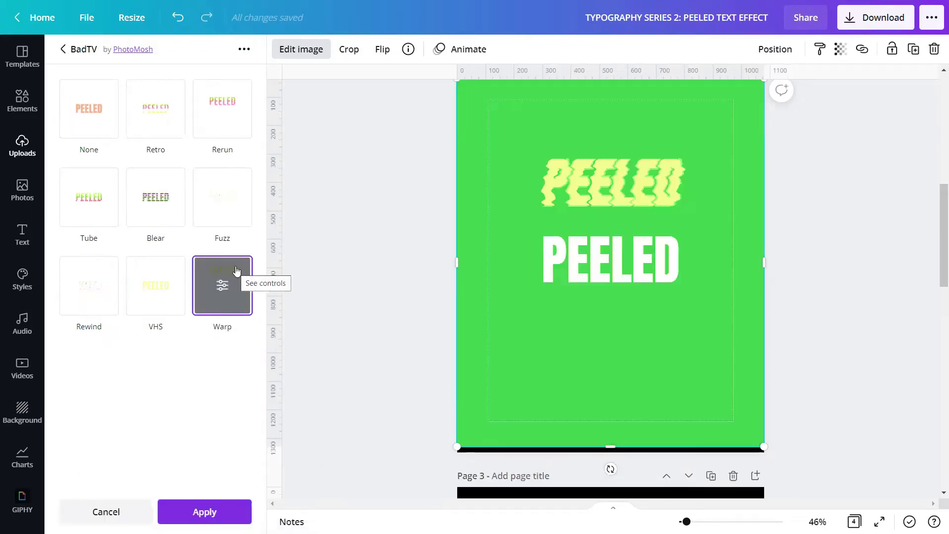
# Tune the Warp effect: Fine distort 0, Roll speed 2.5, Number of lines 0.
pyautogui.click(229, 284)
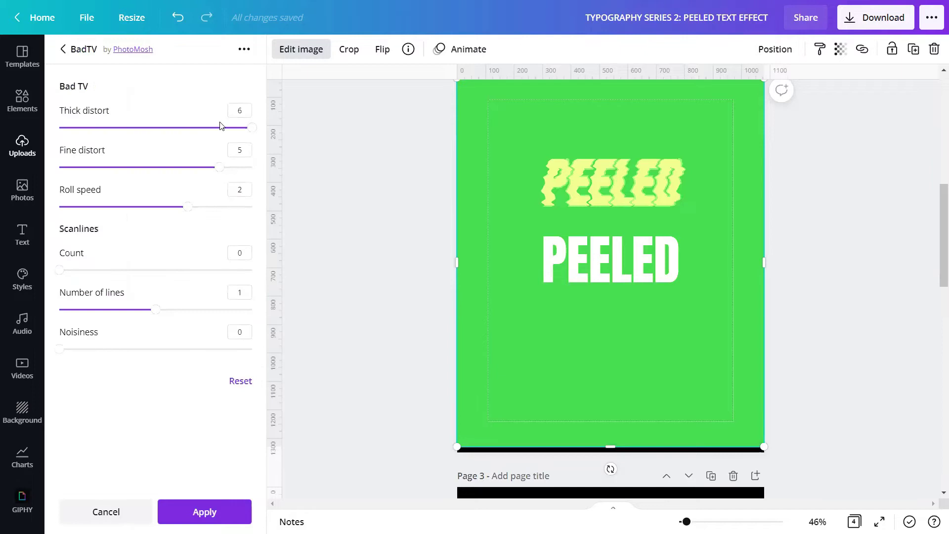
pyautogui.click(250, 149)
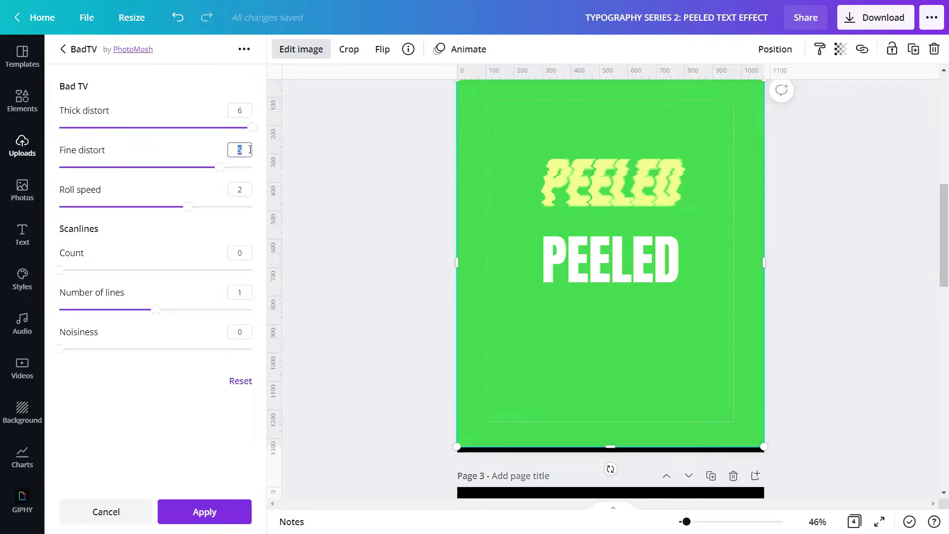
pyautogui.moveTo(235, 166); pyautogui.dragTo(2, 166)
pyautogui.click(243, 195)
pyautogui.write('2.5')
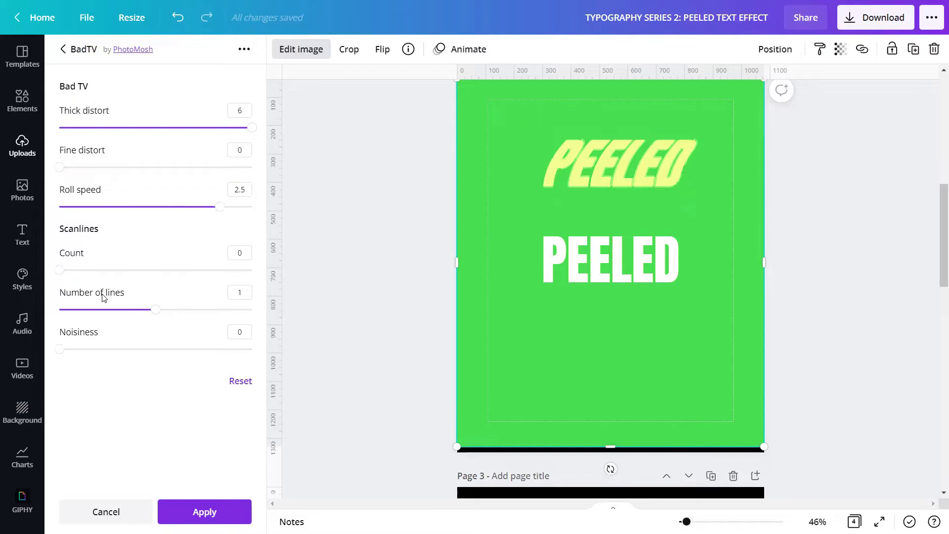
pyautogui.moveTo(157, 309); pyautogui.dragTo(59, 310)
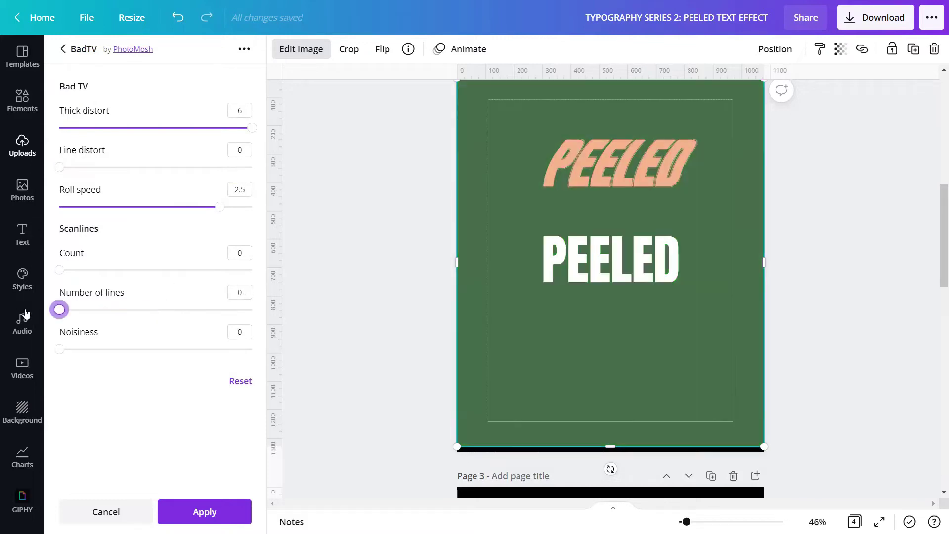
pyautogui.click(145, 412)
pyautogui.click(204, 512)
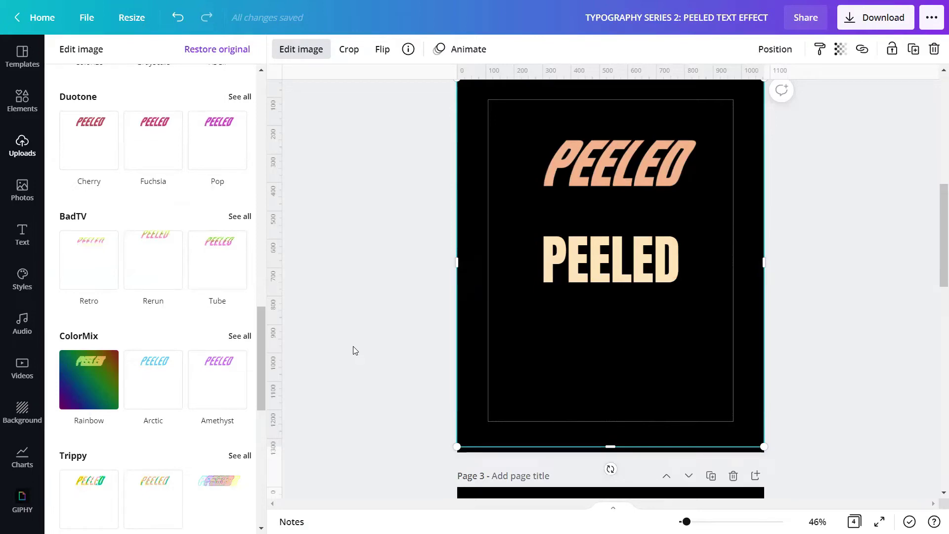
# Drag the warped peach PEELED down onto the cream PEELED at the page centre.
pyautogui.scroll(1, 351, 346)
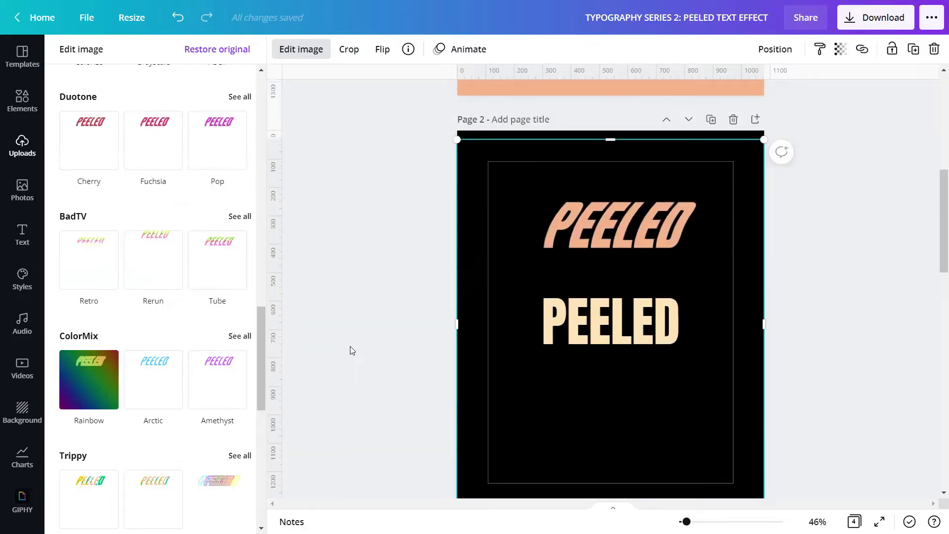
pyautogui.scroll(-1, 348, 345)
pyautogui.press('Escape')
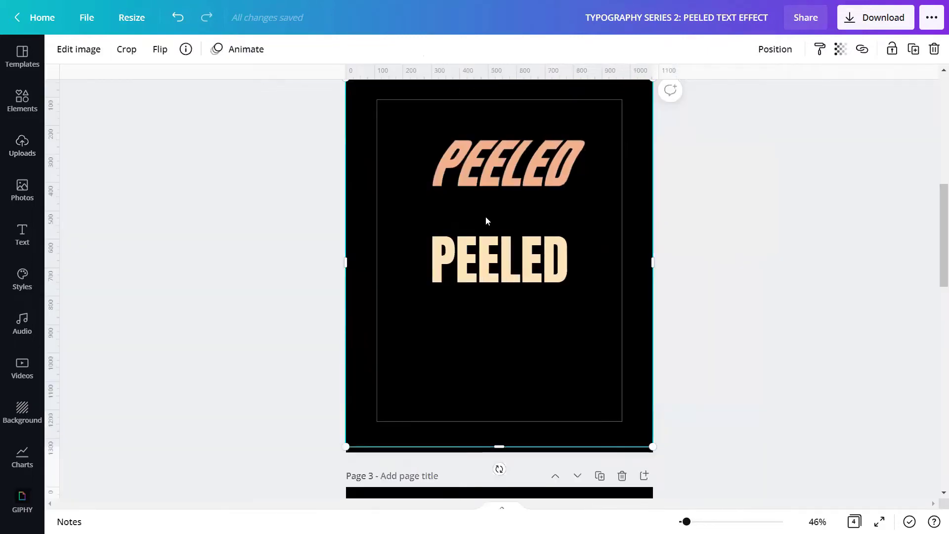
pyautogui.moveTo(518, 174); pyautogui.dragTo(515, 267)
pyautogui.moveTo(686, 521); pyautogui.dragTo(709, 522)
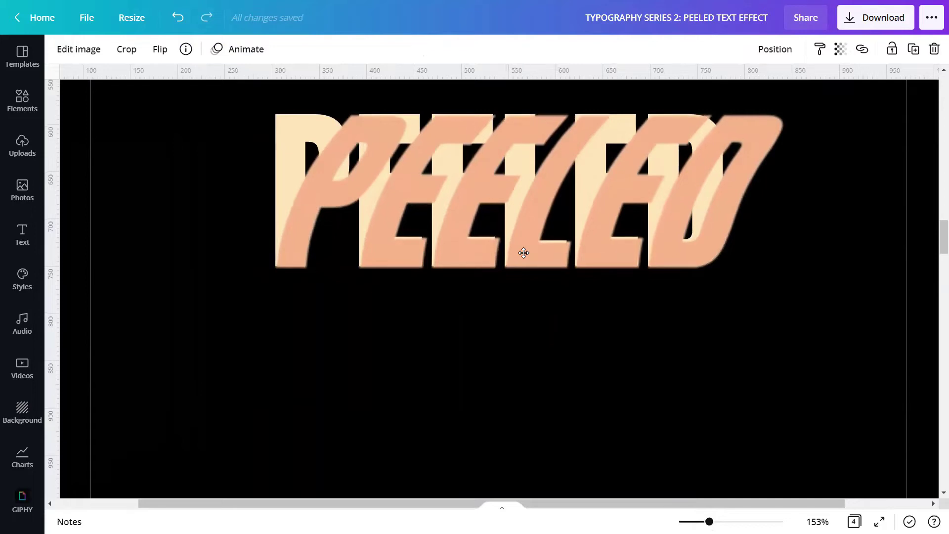
pyautogui.moveTo(709, 522); pyautogui.dragTo(692, 521)
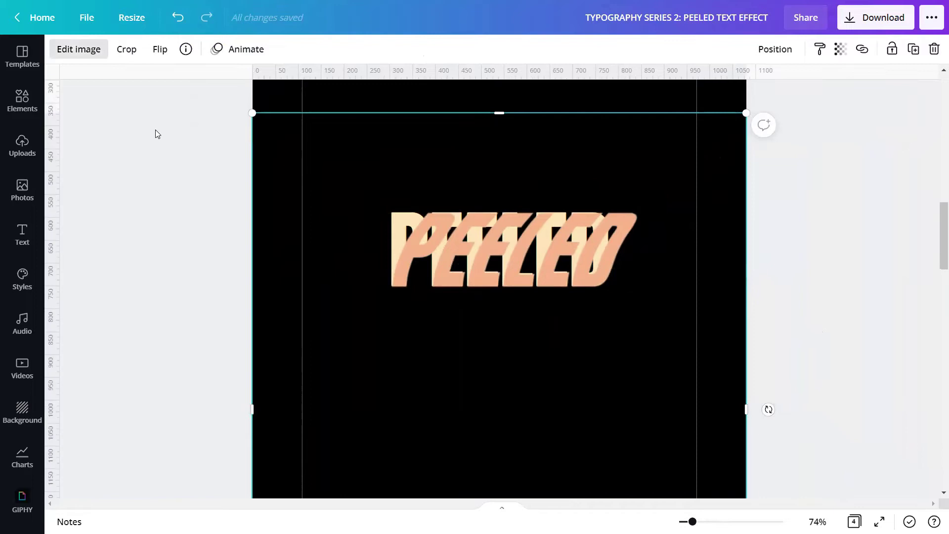
# Add a Drop shadow to the overlapping PEELED lettering.
pyautogui.scroll(-12, 152, 131)
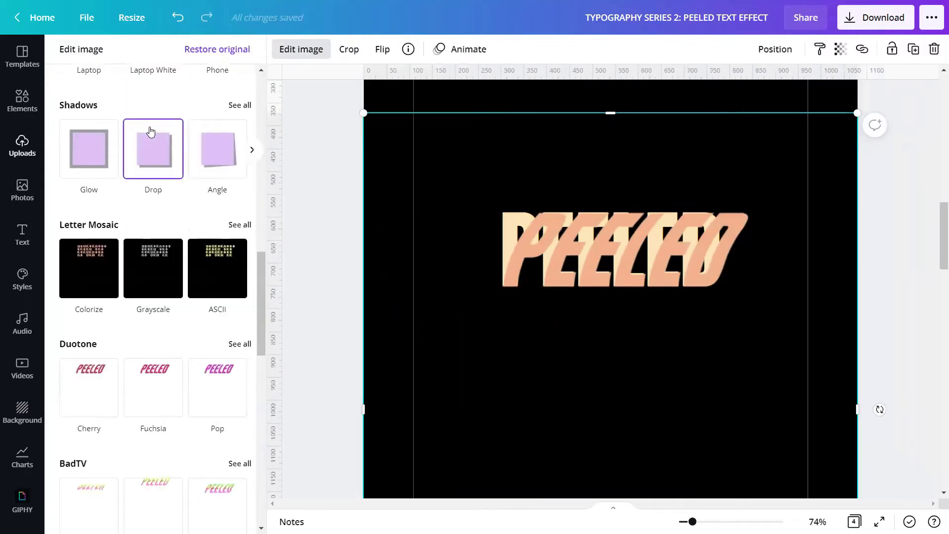
pyautogui.click(238, 111)
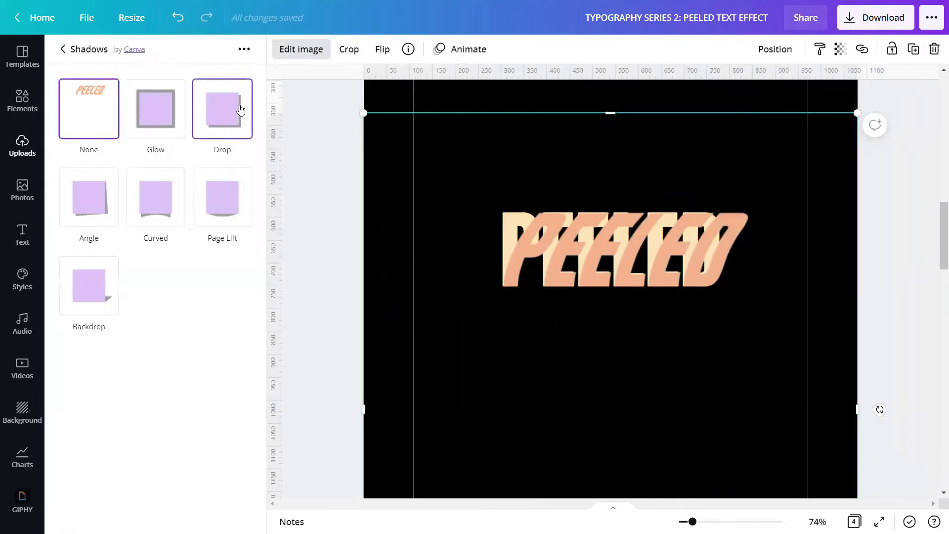
pyautogui.click(239, 108)
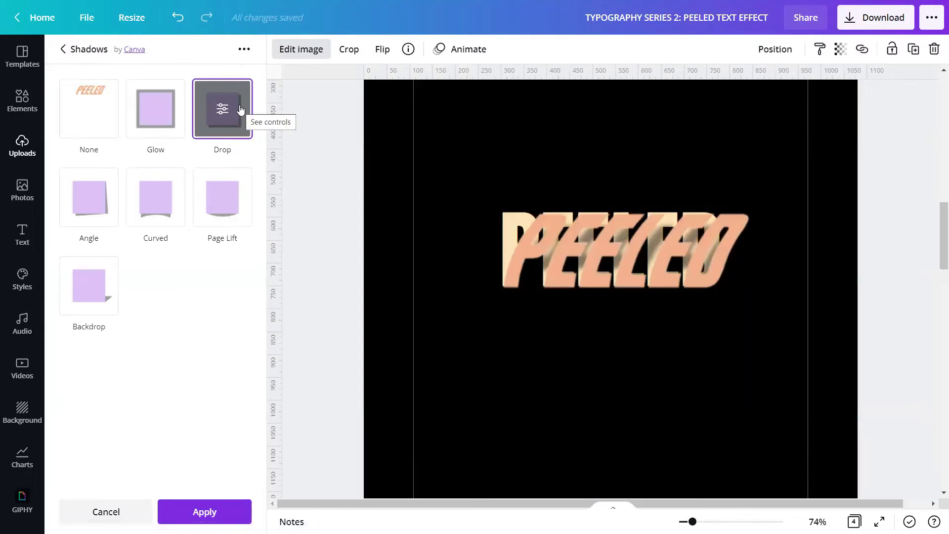
pyautogui.click(240, 109)
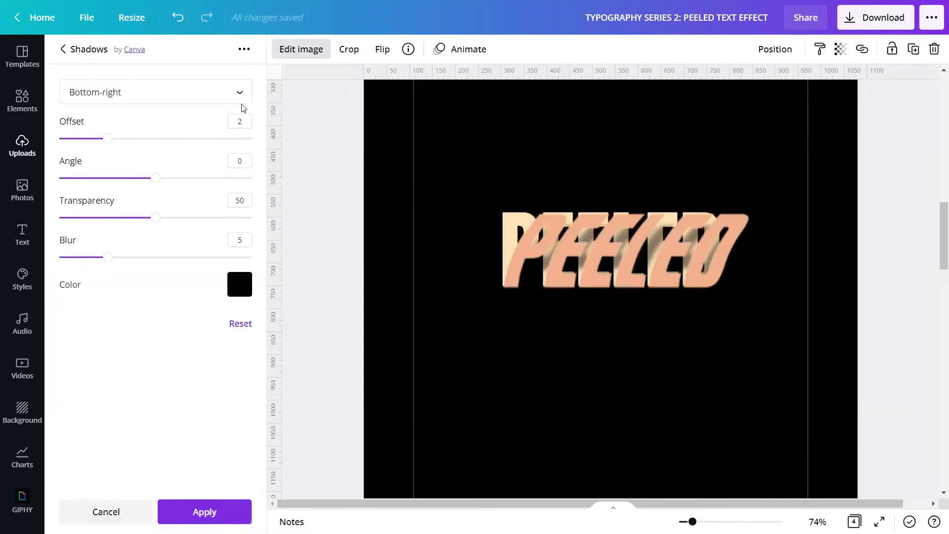
# Cast the drop shadow toward the top-left with offset 1 and apply it.
pyautogui.click(240, 100)
pyautogui.scroll(-1, 200, 150)
pyautogui.scroll(1, 197, 104)
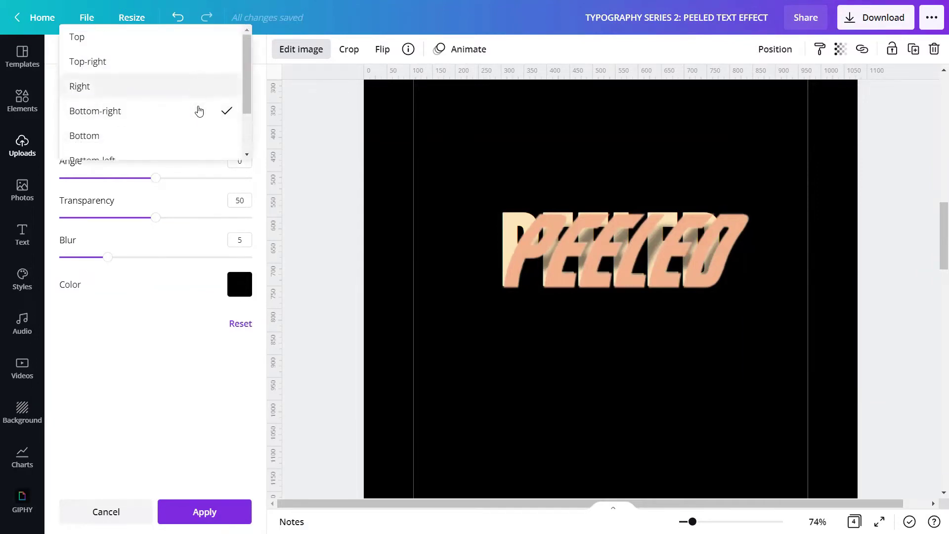
pyautogui.scroll(-3, 196, 144)
pyautogui.scroll(-1, 195, 145)
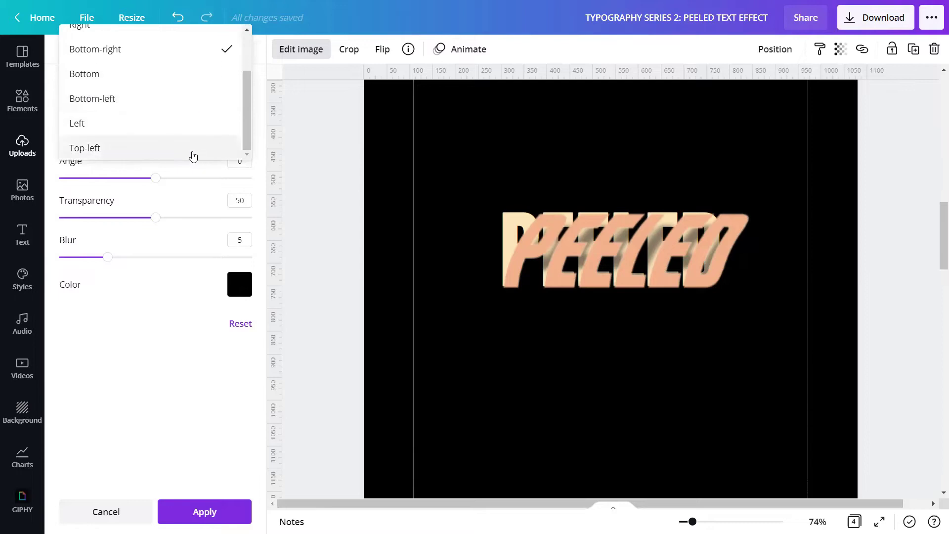
pyautogui.click(194, 149)
pyautogui.click(239, 121)
pyautogui.write('1')
pyautogui.press('Return')
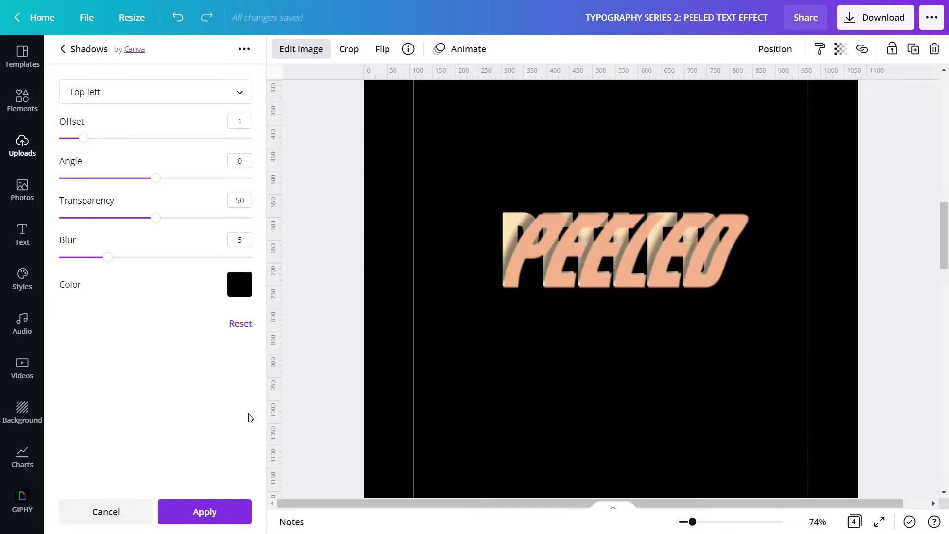
pyautogui.click(208, 511)
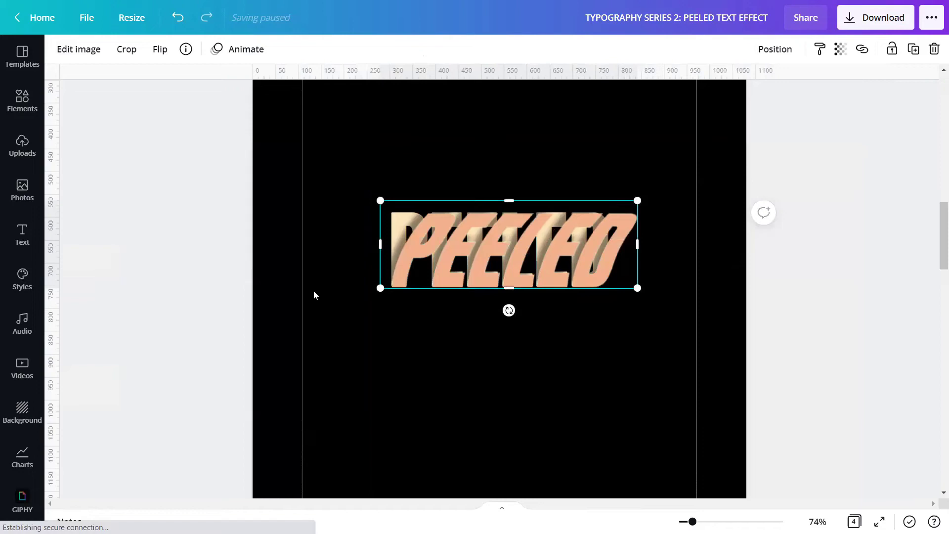
# Deselect the shadowed lettering and fit page 4's upright peach PEELED fully in view.
pyautogui.moveTo(692, 521)
pyautogui.mouseDown()
pyautogui.moveTo(703, 522)
pyautogui.moveTo(687, 521)
pyautogui.mouseUp()
pyautogui.moveTo(934, 275); pyautogui.dragTo(935, 271)
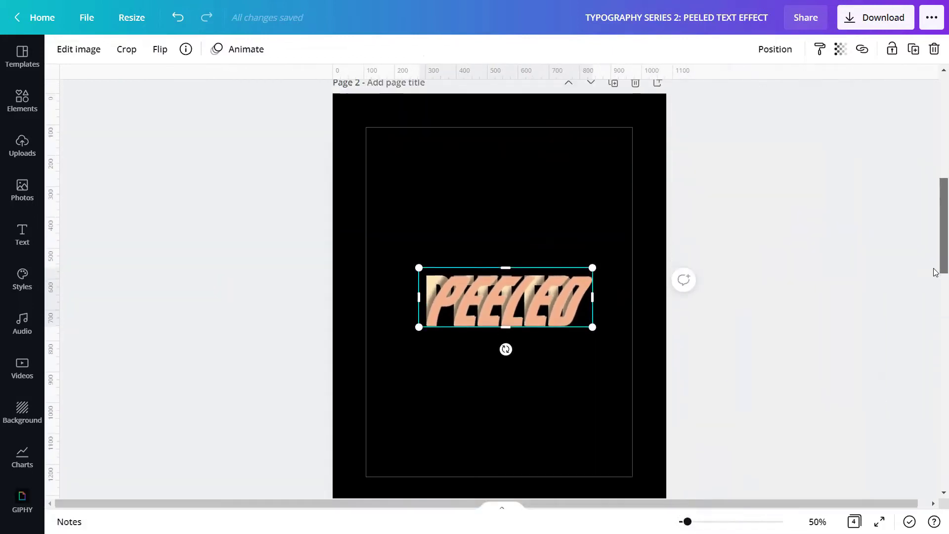
pyautogui.click(871, 367)
pyautogui.moveTo(687, 521); pyautogui.dragTo(690, 521)
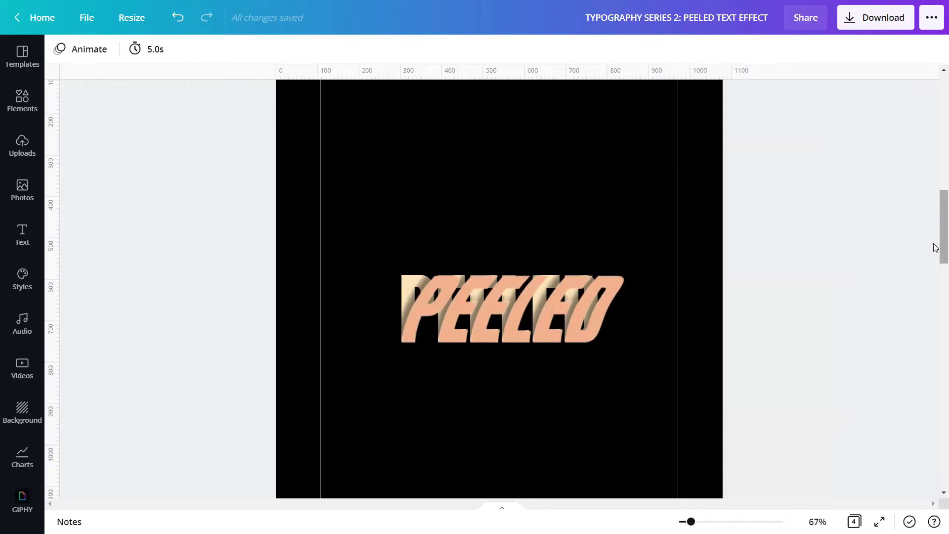
pyautogui.moveTo(935, 248); pyautogui.dragTo(935, 356)
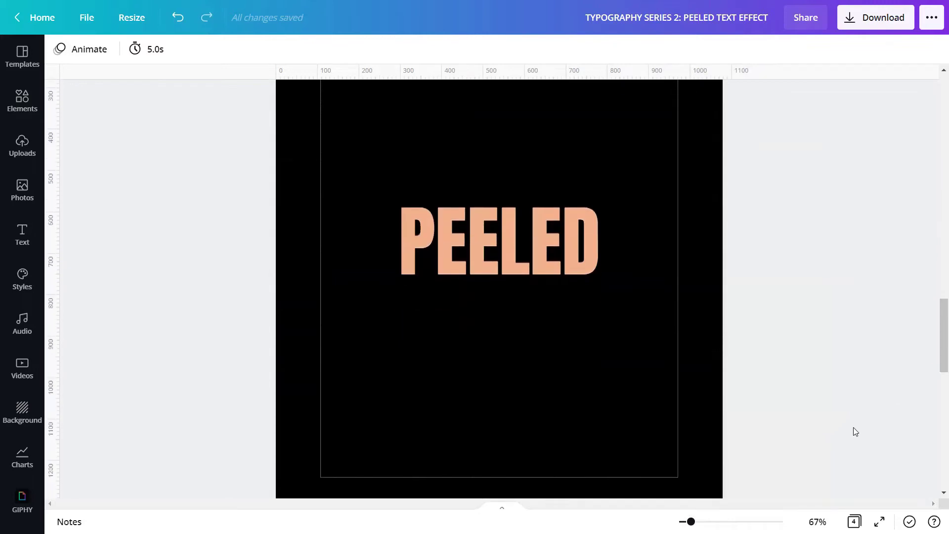
pyautogui.hotkey('ctrl', 'alt', '0')
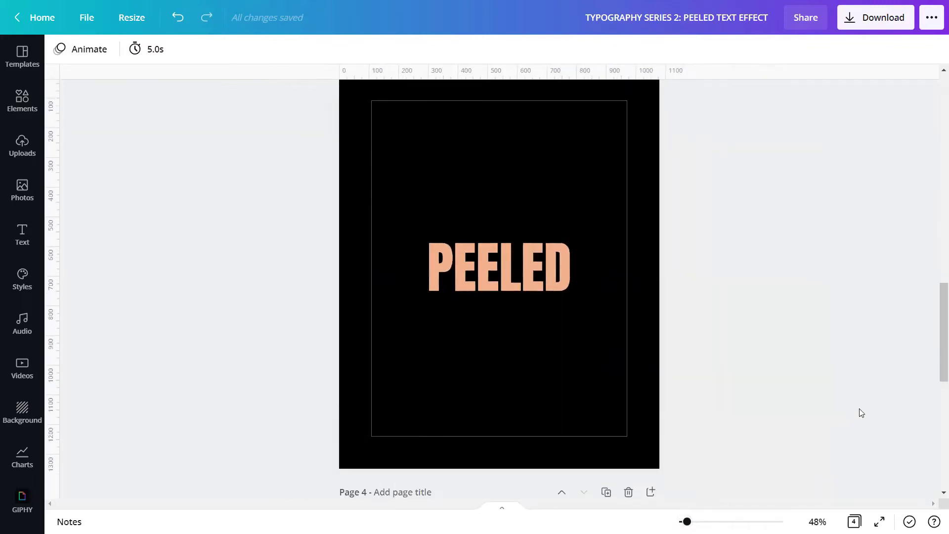
pyautogui.moveTo(935, 354); pyautogui.dragTo(938, 347)
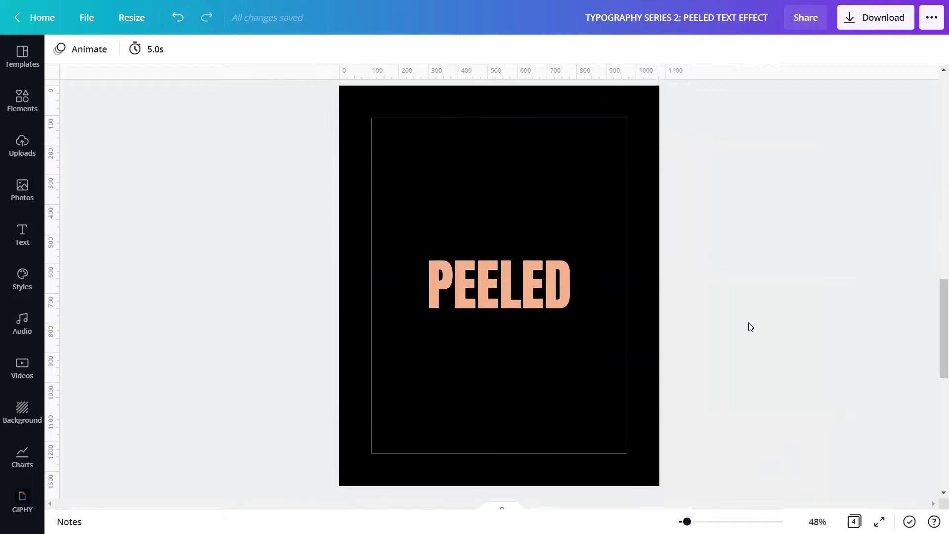
# Select page 4's peach PEELED image and apply the BadTV Tube effect.
pyautogui.click(519, 274)
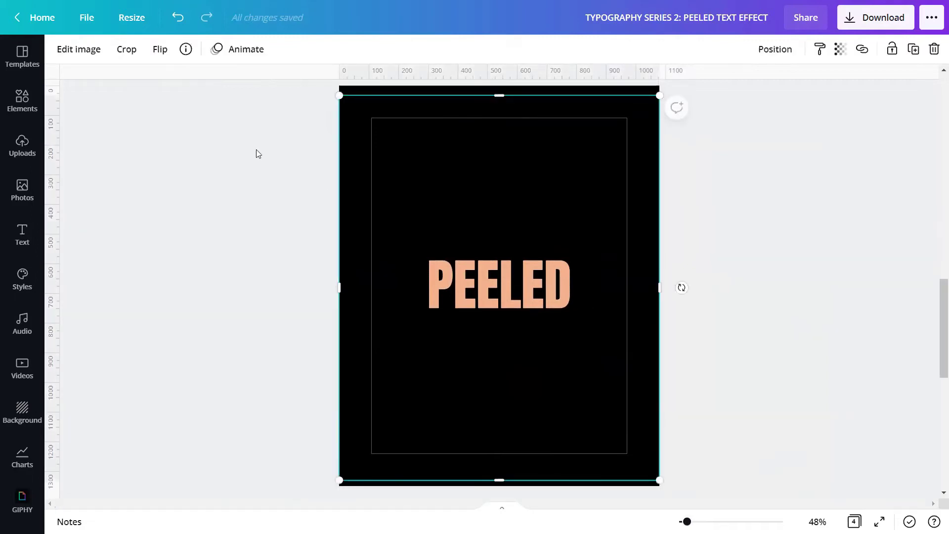
pyautogui.click(80, 52)
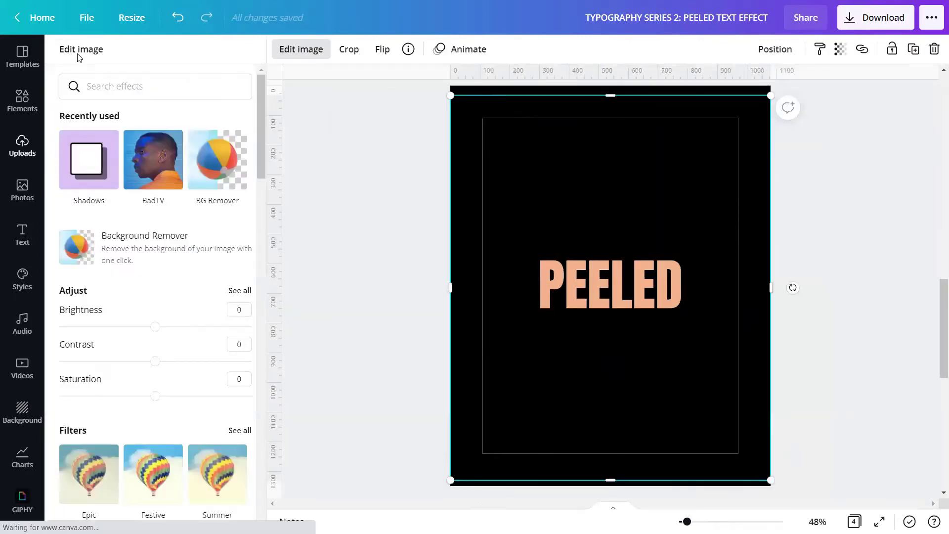
pyautogui.scroll(-6, 195, 269)
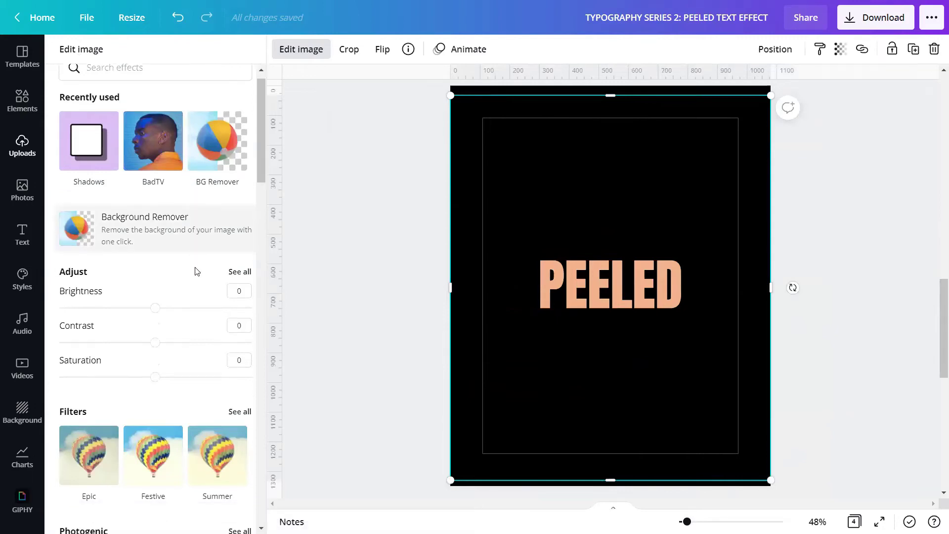
pyautogui.scroll(-9, 196, 277)
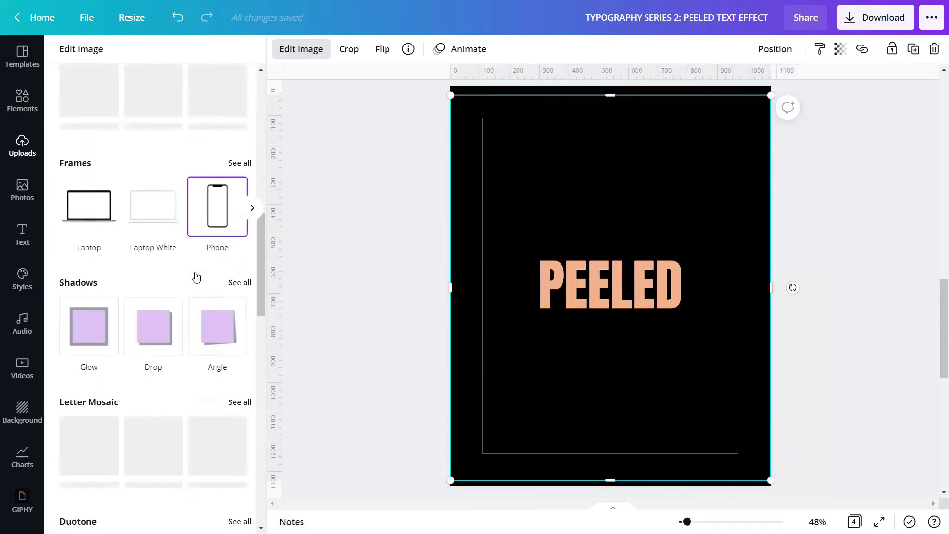
pyautogui.scroll(-6, 197, 276)
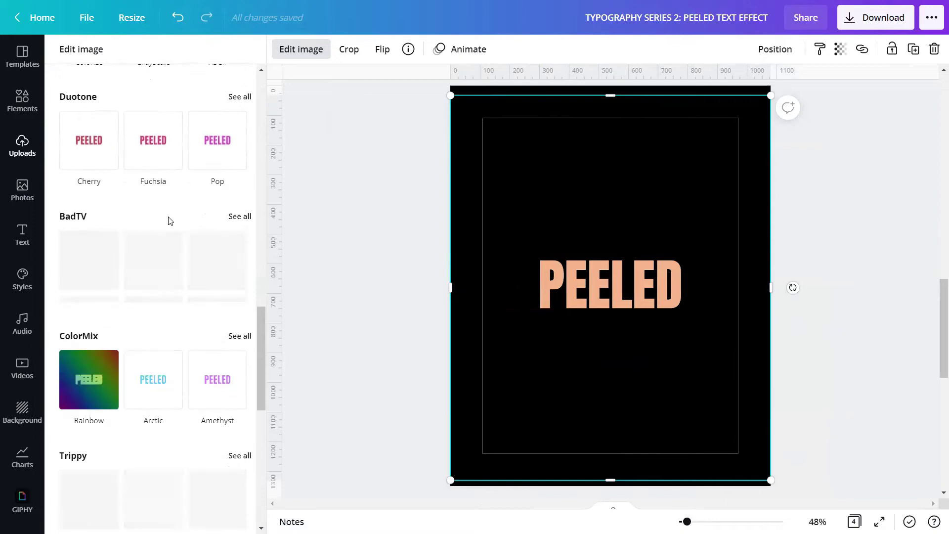
pyautogui.click(242, 216)
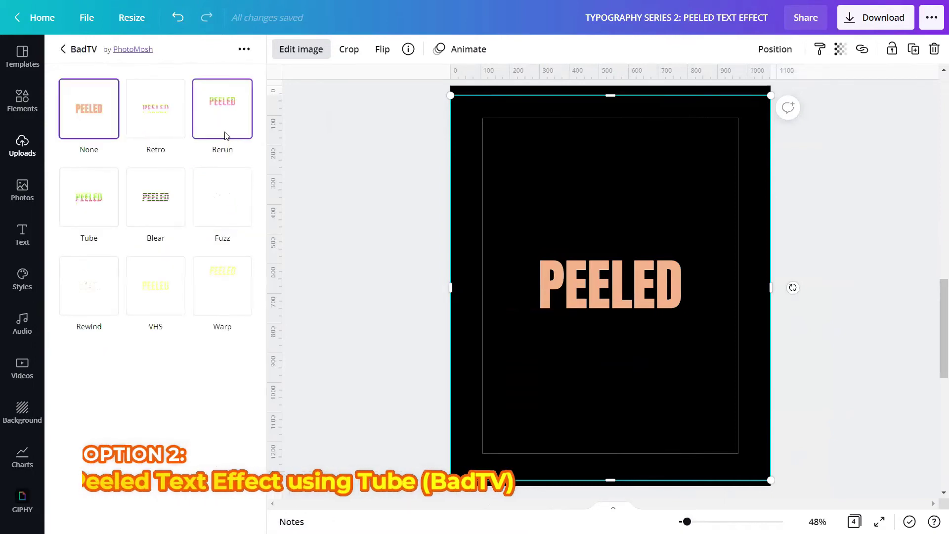
pyautogui.click(88, 226)
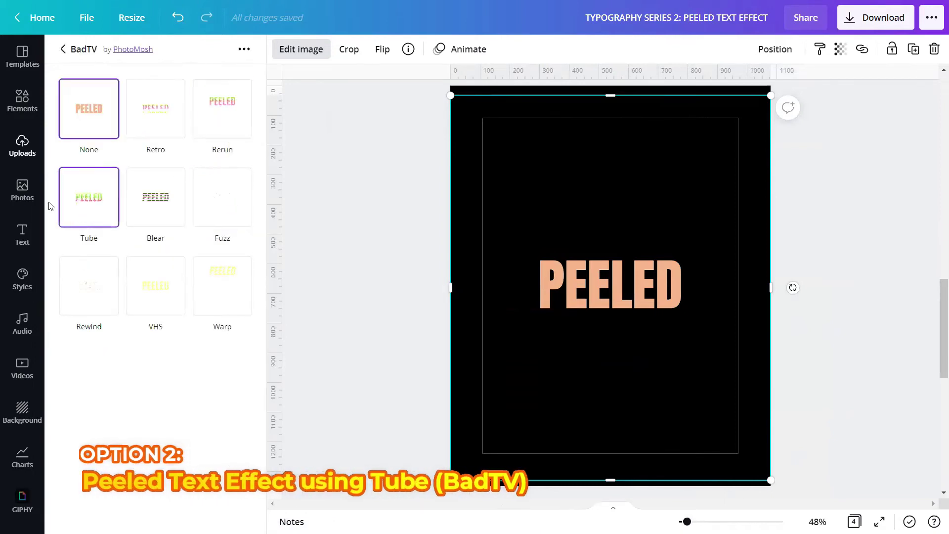
# Set the Tube effect's Thick distort to 4.2, Fine distort to 0 and Roll speed to 3.
pyautogui.click(90, 197)
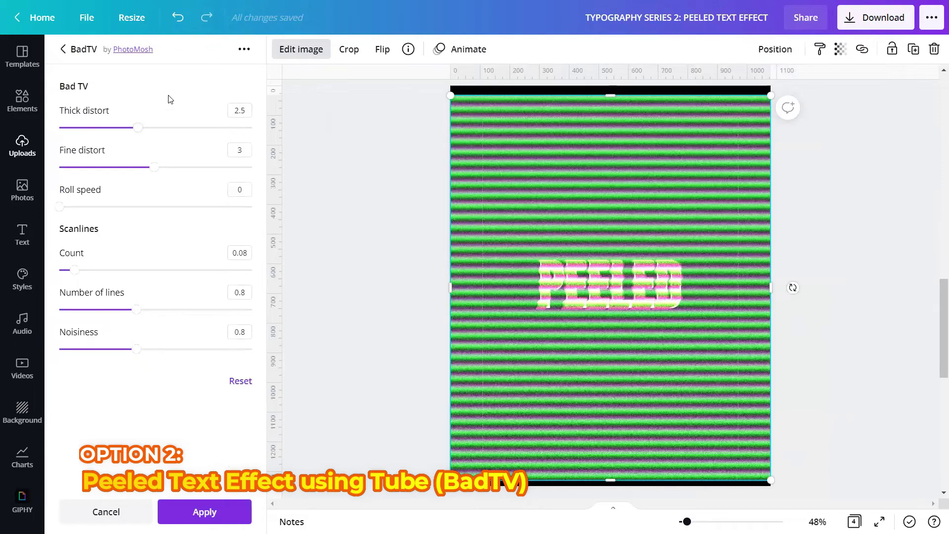
pyautogui.click(233, 109)
pyautogui.write('4.2')
pyautogui.click(191, 97)
pyautogui.click(239, 150)
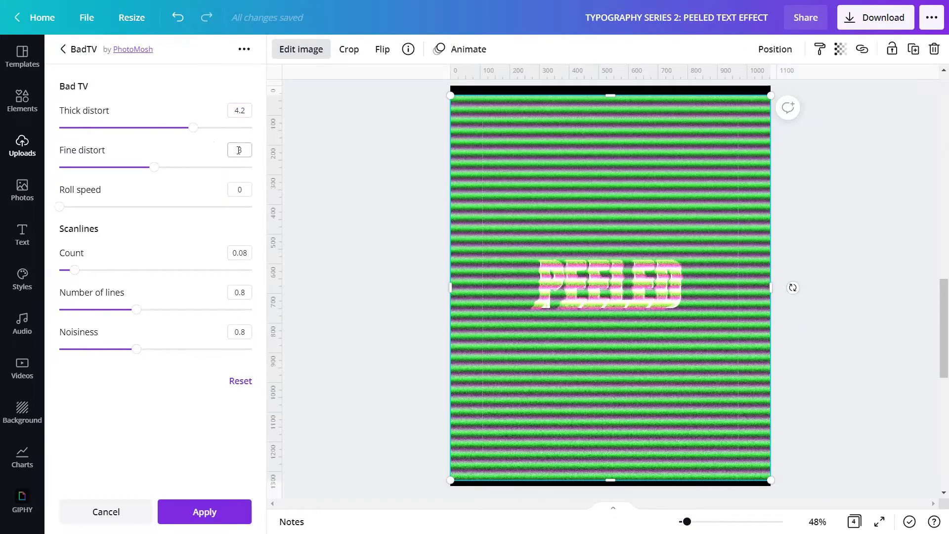
pyautogui.write('0')
pyautogui.press('Return')
pyautogui.click(184, 162)
pyautogui.click(241, 191)
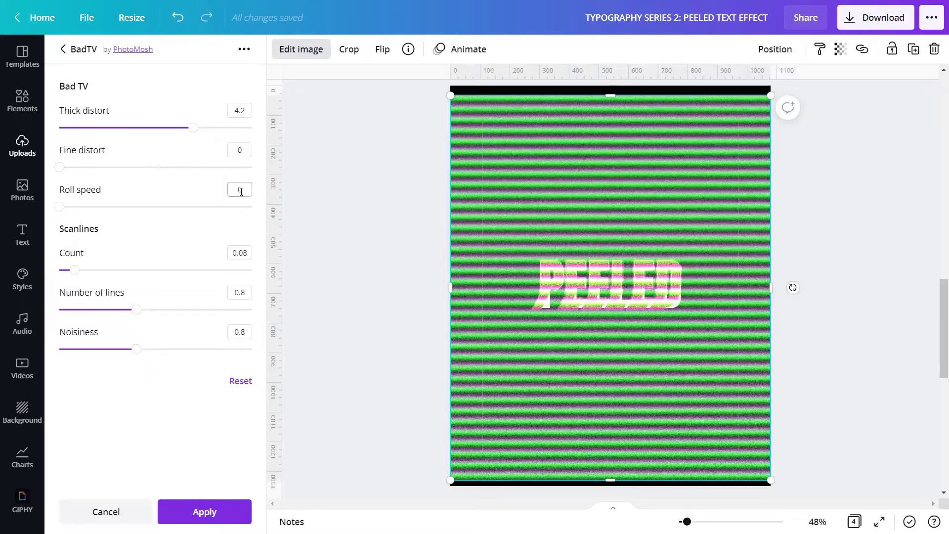
pyautogui.write('3')
pyautogui.click(159, 192)
# Set scanline Count and Noisiness to 0 and apply the BadTV effect.
pyautogui.click(229, 246)
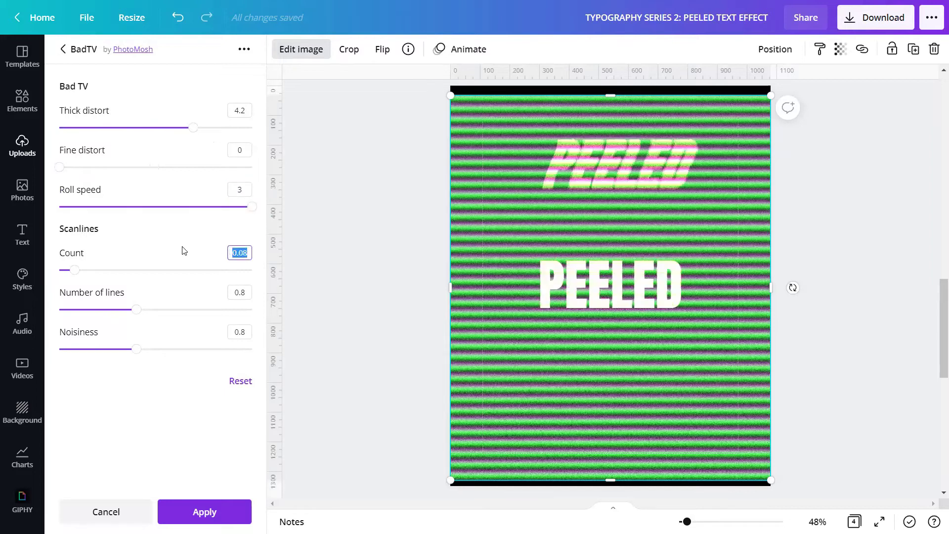
pyautogui.write('0')
pyautogui.press('Tab')
pyautogui.press('Tab')
pyautogui.write('0')
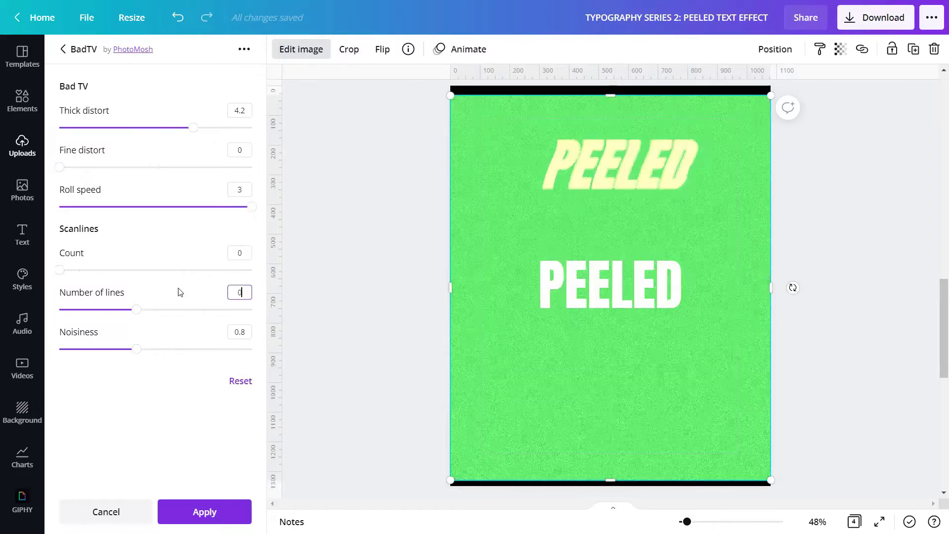
pyautogui.press('Tab')
pyautogui.press('Tab')
pyautogui.write('0')
pyautogui.click(179, 336)
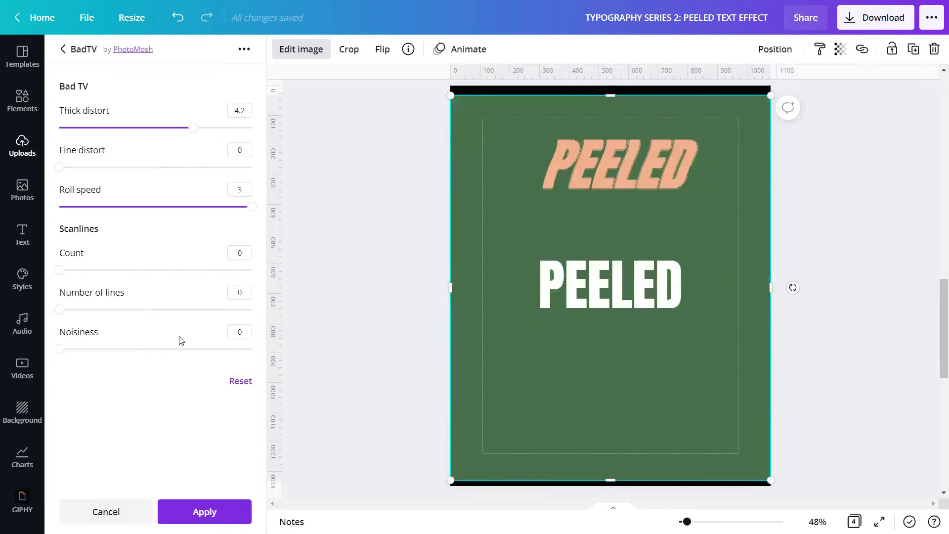
pyautogui.click(192, 515)
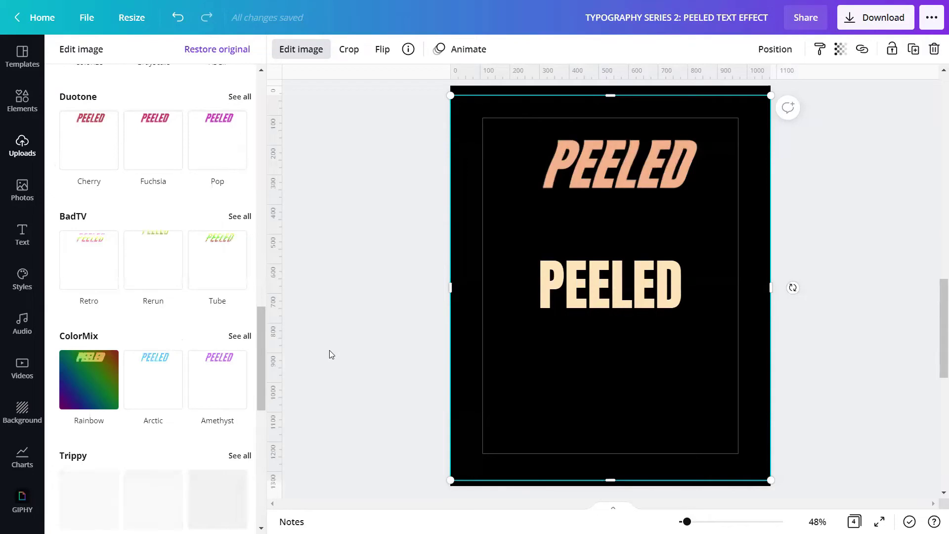
# Move the italic PEELED image down onto the upright PEELED.
pyautogui.press('Escape')
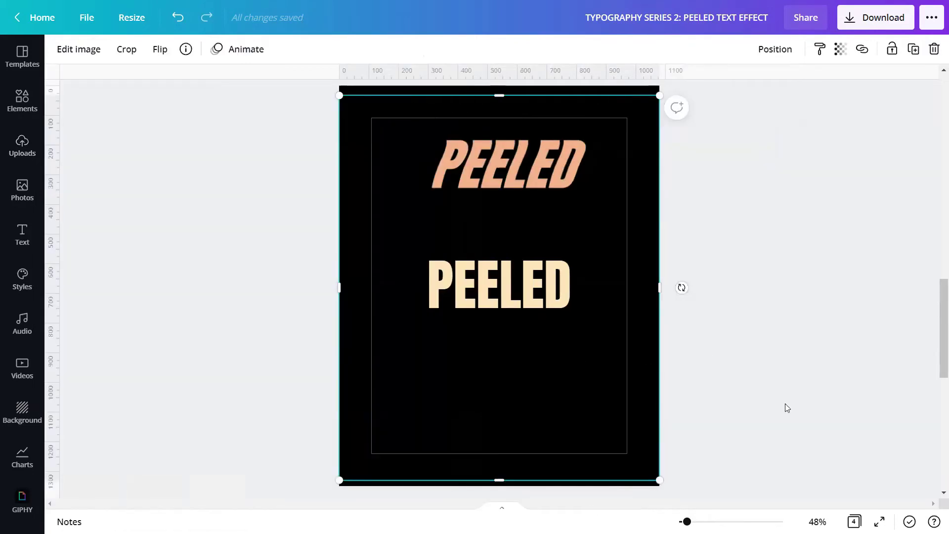
pyautogui.scroll(3, 636, 391)
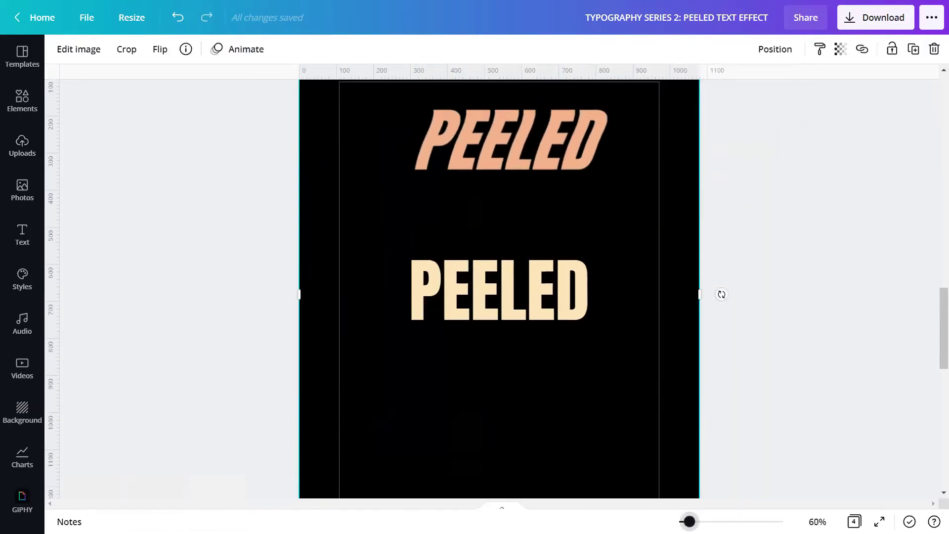
pyautogui.scroll(1, 635, 391)
pyautogui.moveTo(525, 180); pyautogui.dragTo(522, 336)
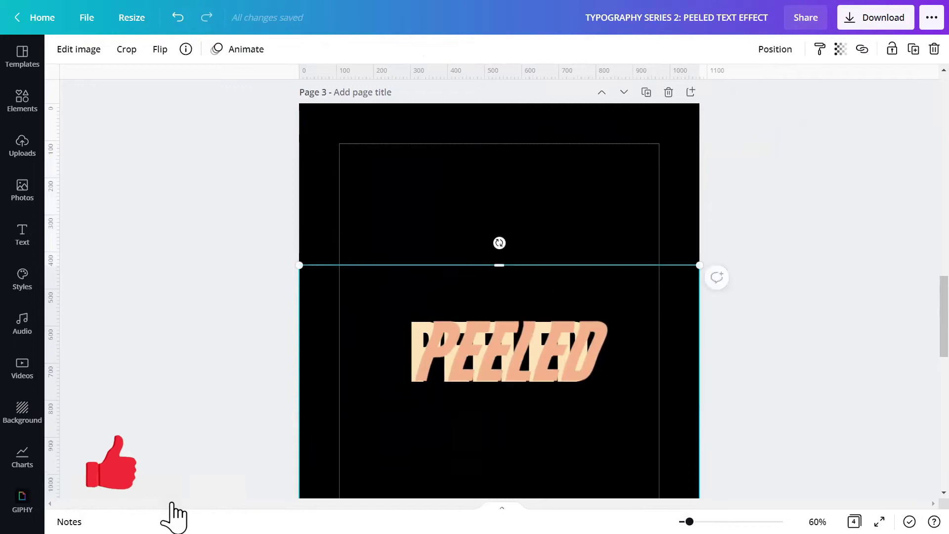
# Nudge the italic PEELED slightly down-left over the upright cream letters, then reselect it.
pyautogui.scroll(5, 452, 252)
pyautogui.scroll(-4, 452, 252)
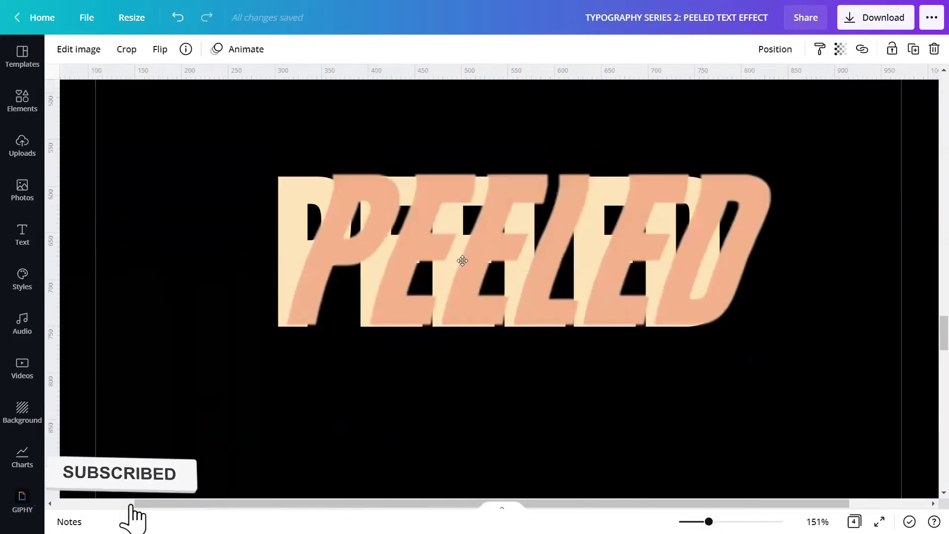
pyautogui.moveTo(457, 263); pyautogui.dragTo(455, 267)
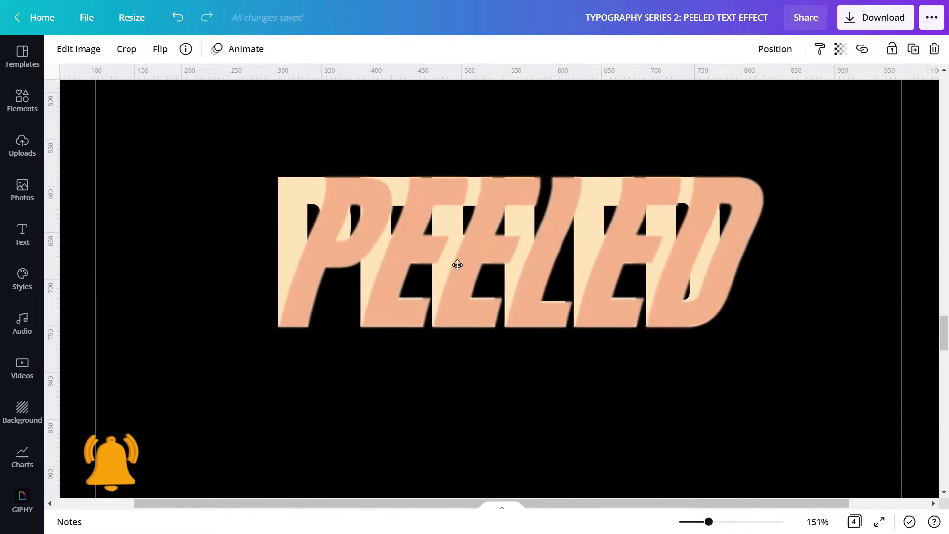
pyautogui.scroll(-5, 708, 429)
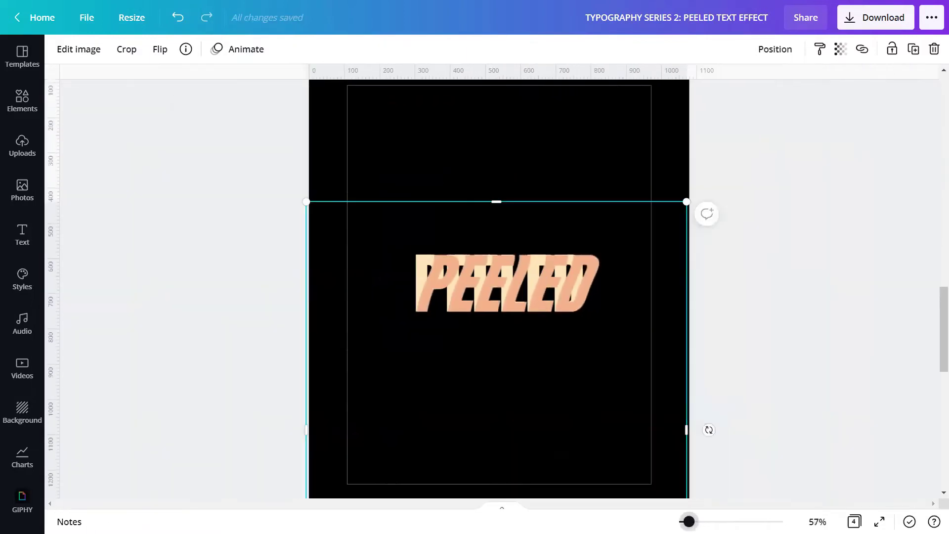
pyautogui.click(844, 309)
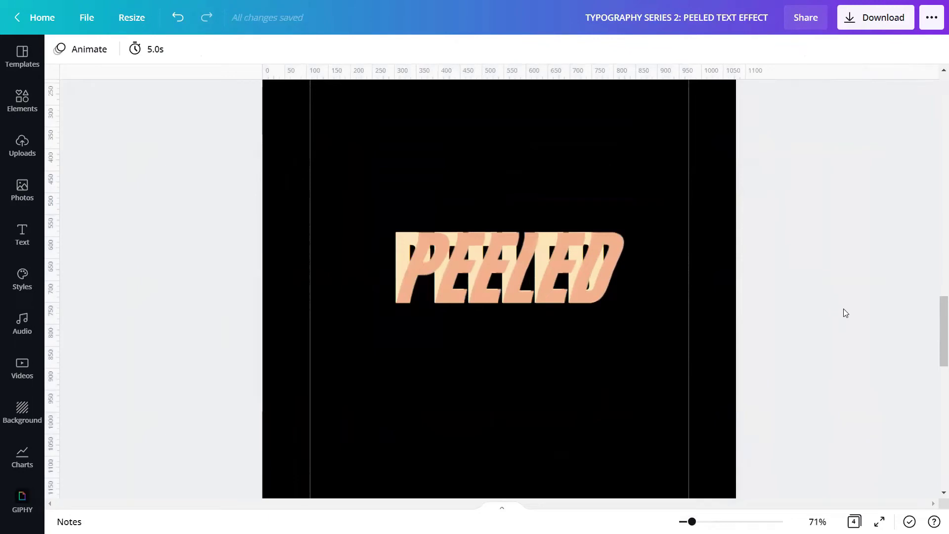
pyautogui.click(560, 257)
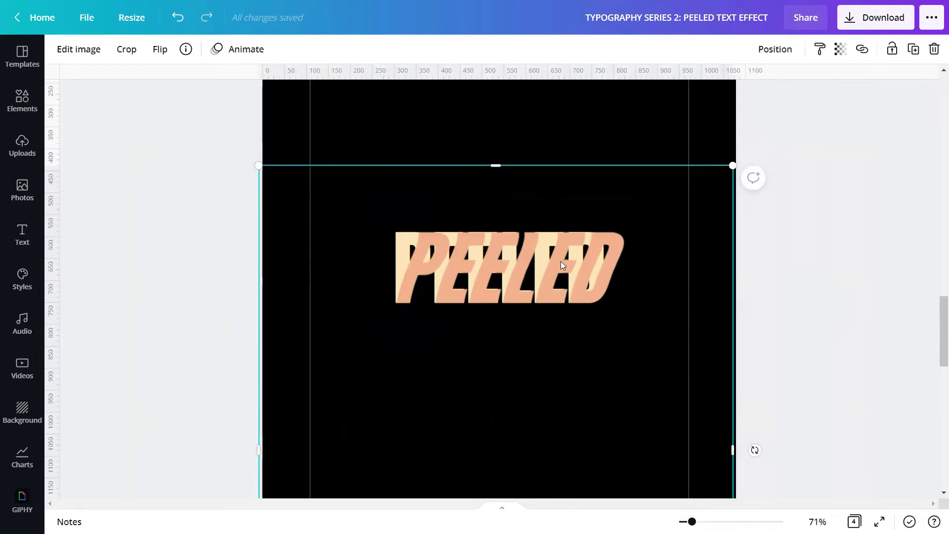
# Add a Drop shadow to the italic PEELED image.
pyautogui.click(73, 57)
pyautogui.scroll(-4, 143, 166)
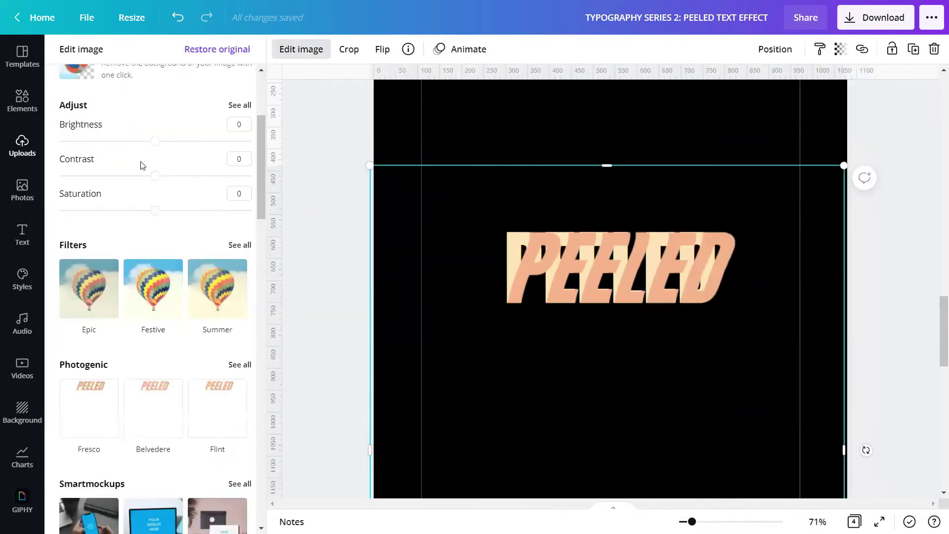
pyautogui.scroll(-8, 142, 165)
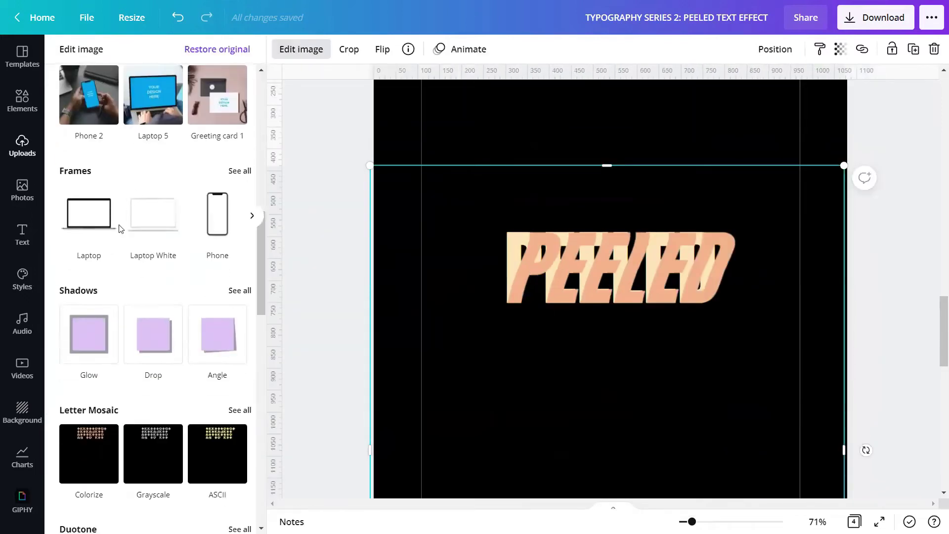
pyautogui.click(240, 290)
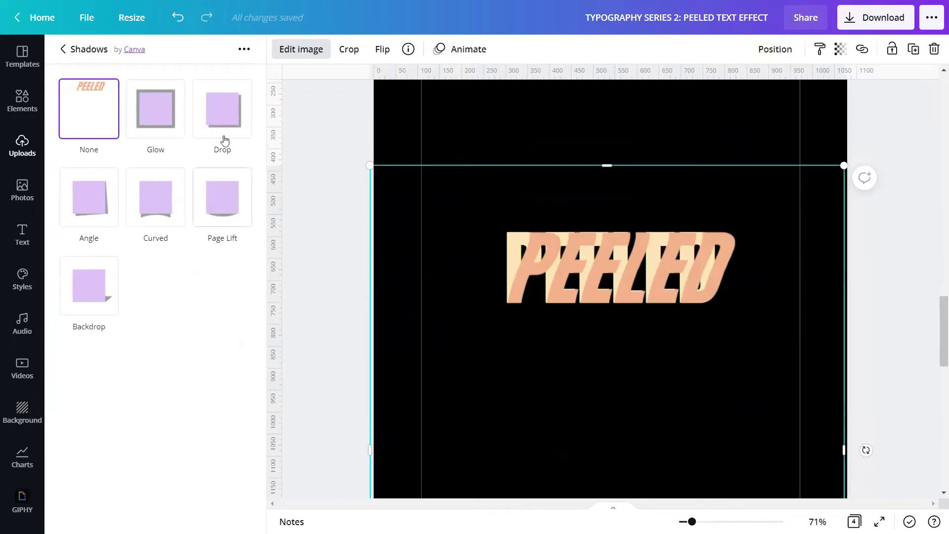
pyautogui.click(225, 113)
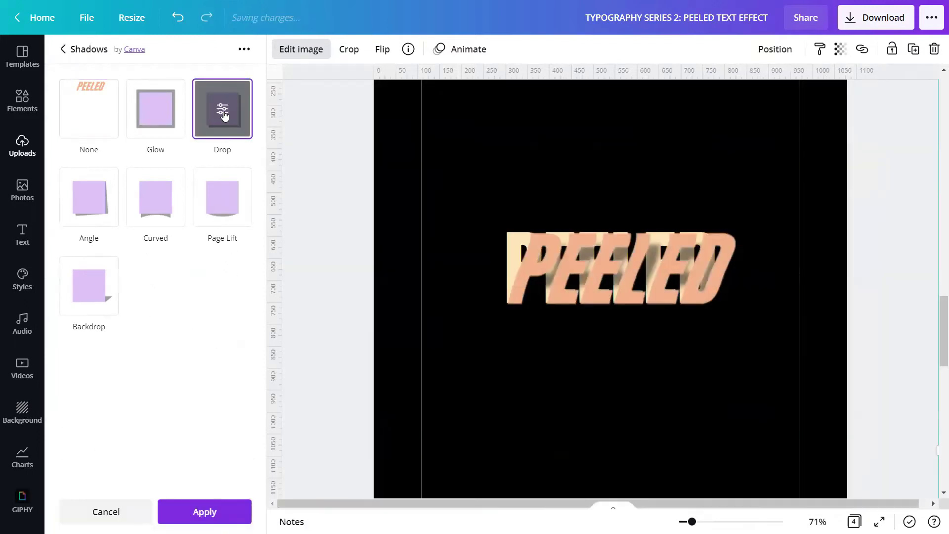
pyautogui.click(223, 111)
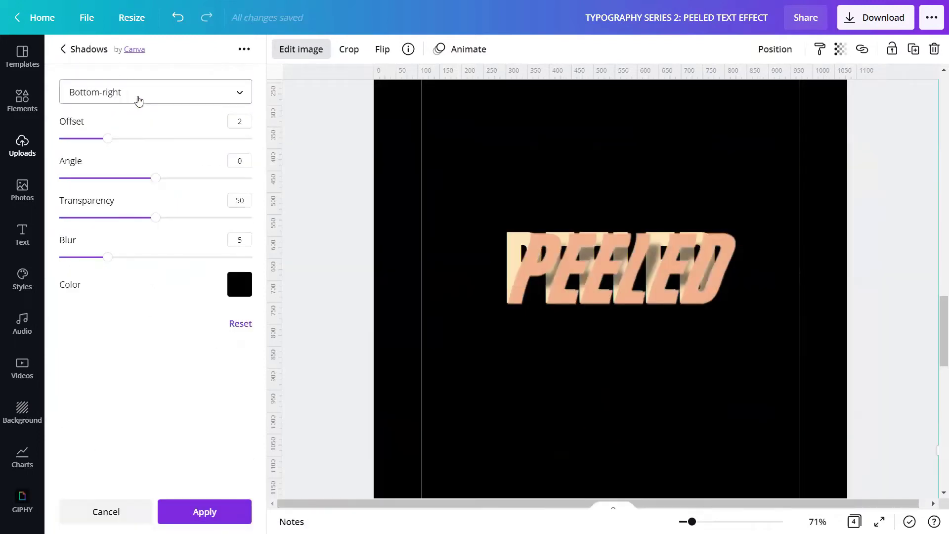
# Keep the shadow direction Bottom-right, set offset 1, and apply it.
pyautogui.click(141, 101)
pyautogui.click(142, 106)
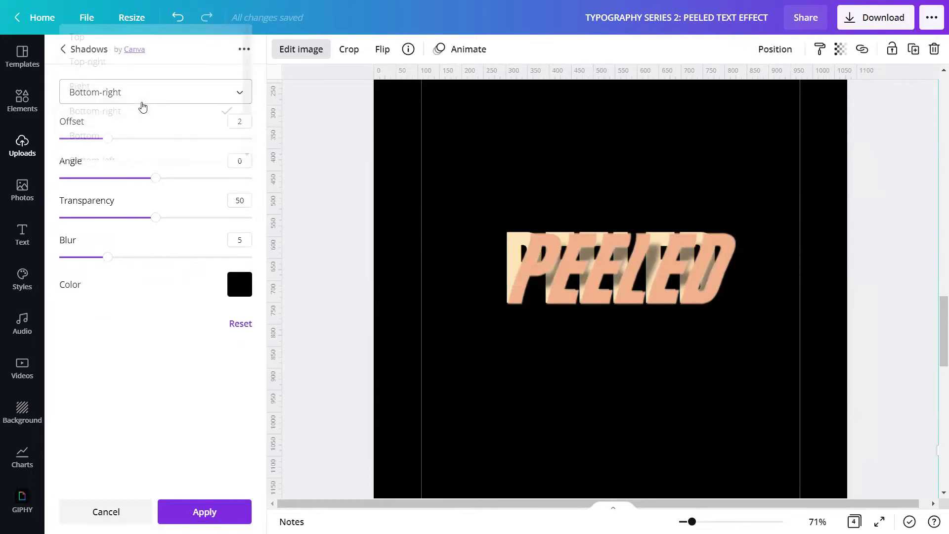
pyautogui.click(241, 123)
pyautogui.write('1')
pyautogui.press('Return')
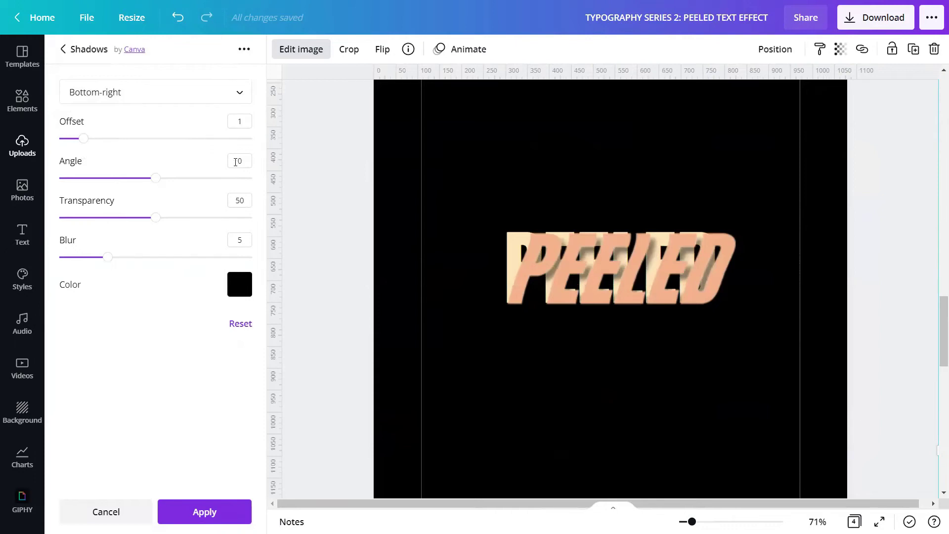
pyautogui.click(232, 516)
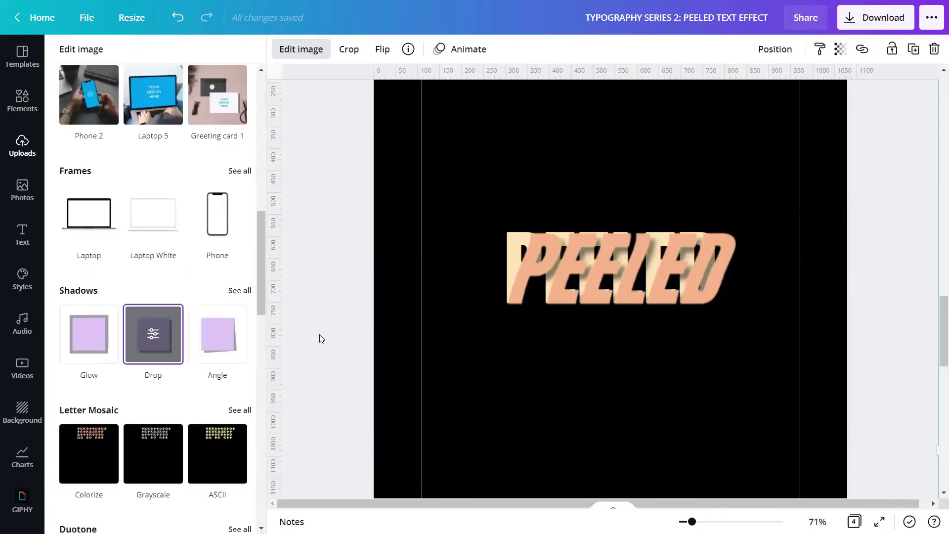
pyautogui.click(330, 259)
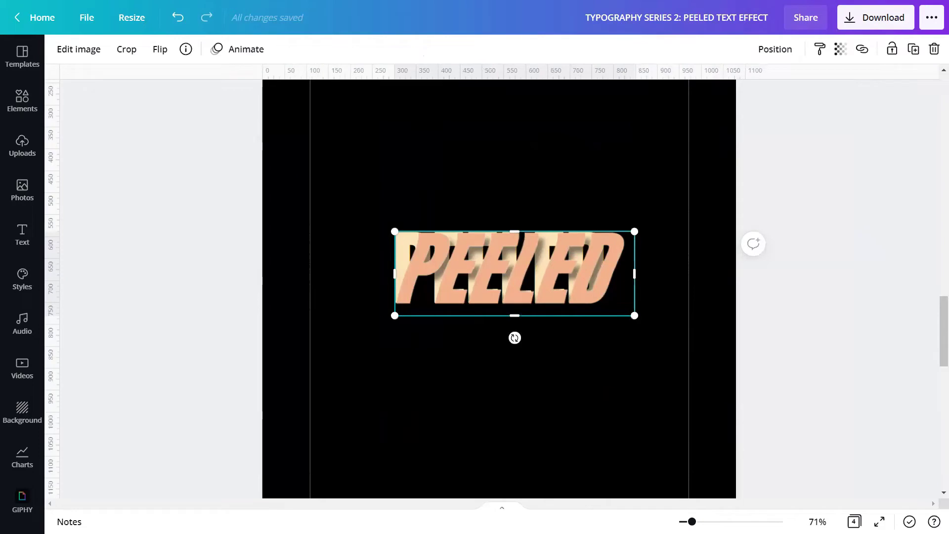
pyautogui.keyDown('ctrl'); pyautogui.scroll(5, 499, 267); pyautogui.keyUp('ctrl')
pyautogui.scroll(1, 480, 267)
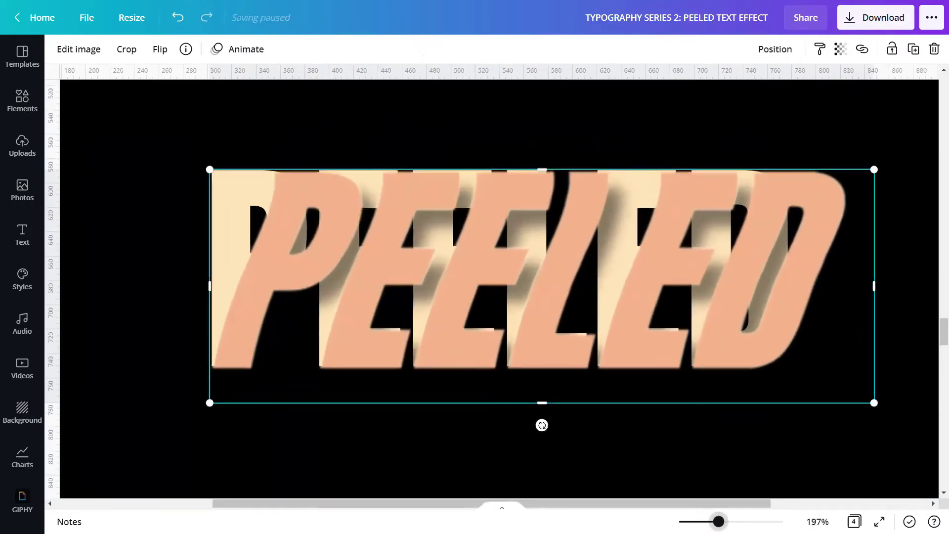
pyautogui.scroll(1, 480, 267)
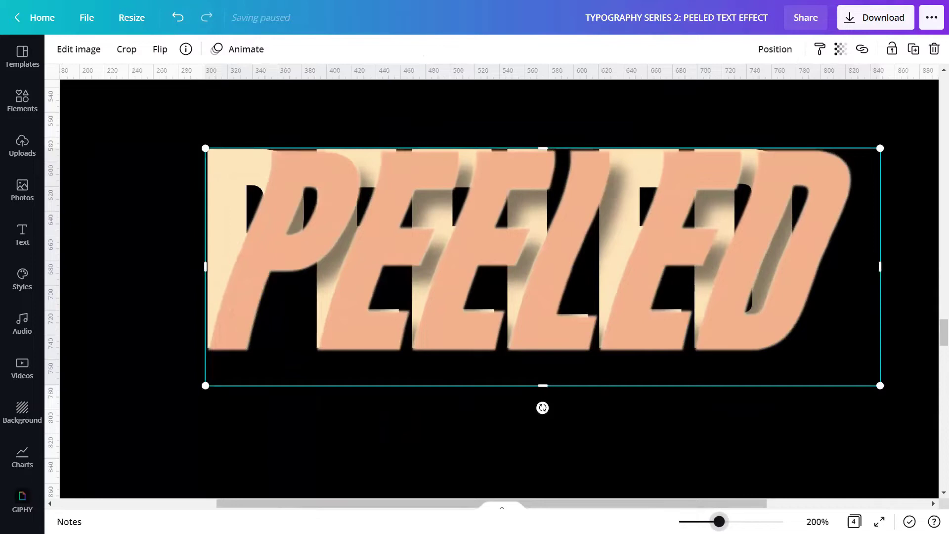
pyautogui.keyDown('ctrl'); pyautogui.scroll(-4, 538, 276); pyautogui.keyUp('ctrl')
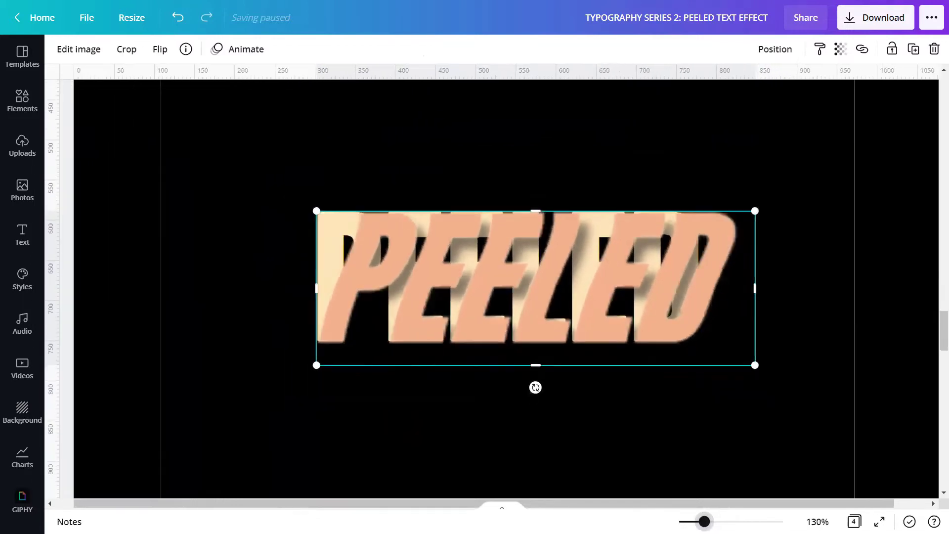
pyautogui.keyDown('ctrl'); pyautogui.scroll(-4, 536, 289); pyautogui.keyUp('ctrl')
pyautogui.keyDown('ctrl'); pyautogui.scroll(6, 536, 289); pyautogui.keyUp('ctrl')
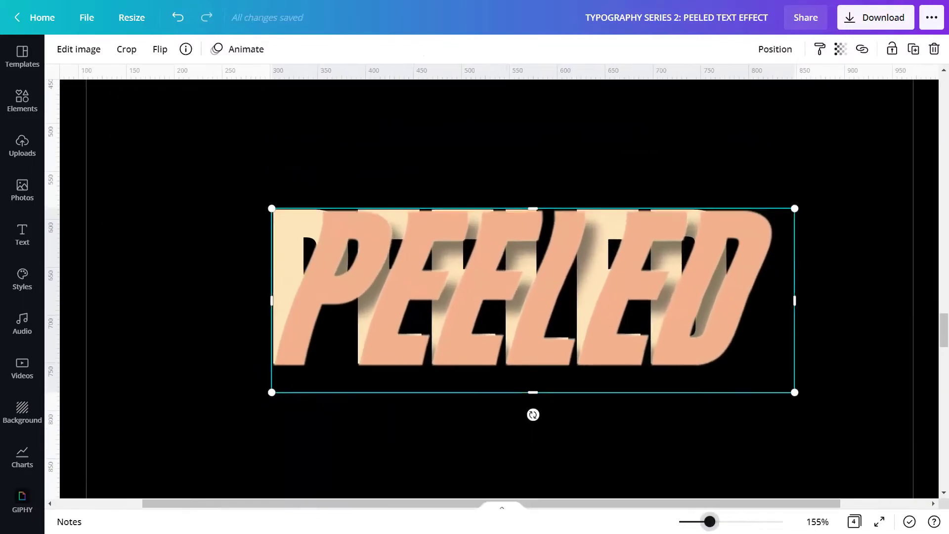
pyautogui.keyDown('ctrl'); pyautogui.scroll(1, 533, 297); pyautogui.keyUp('ctrl')
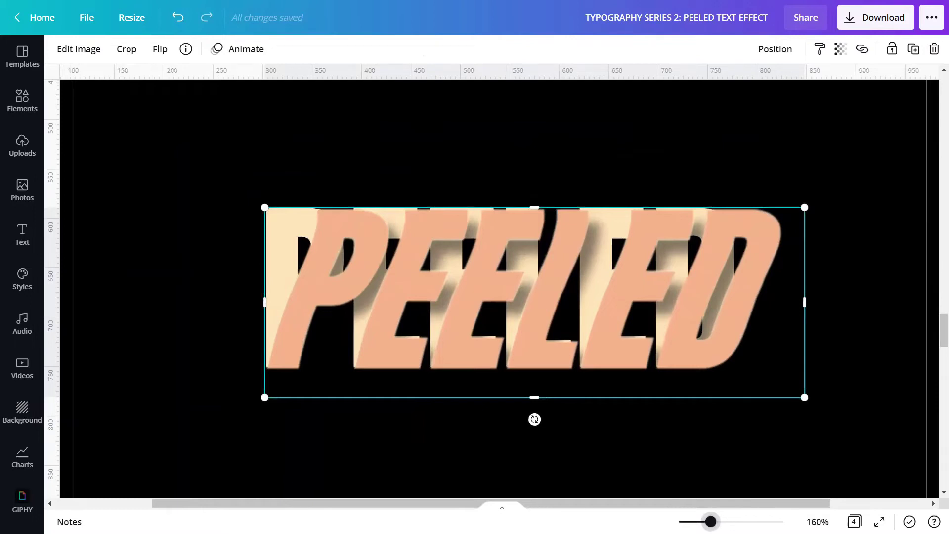
pyautogui.keyDown('ctrl'); pyautogui.scroll(-5, 534, 297); pyautogui.keyUp('ctrl')
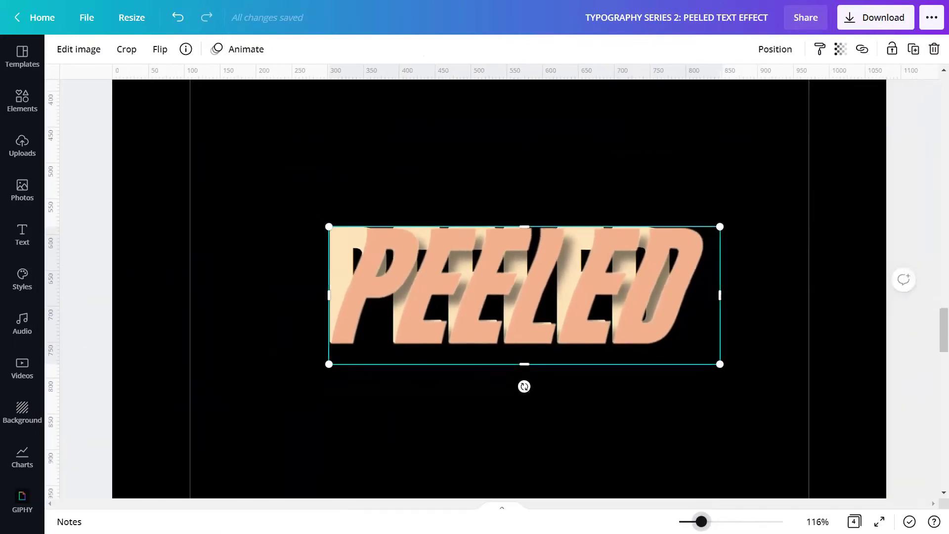
pyautogui.keyDown('ctrl'); pyautogui.scroll(-3, 738, 381); pyautogui.keyUp('ctrl')
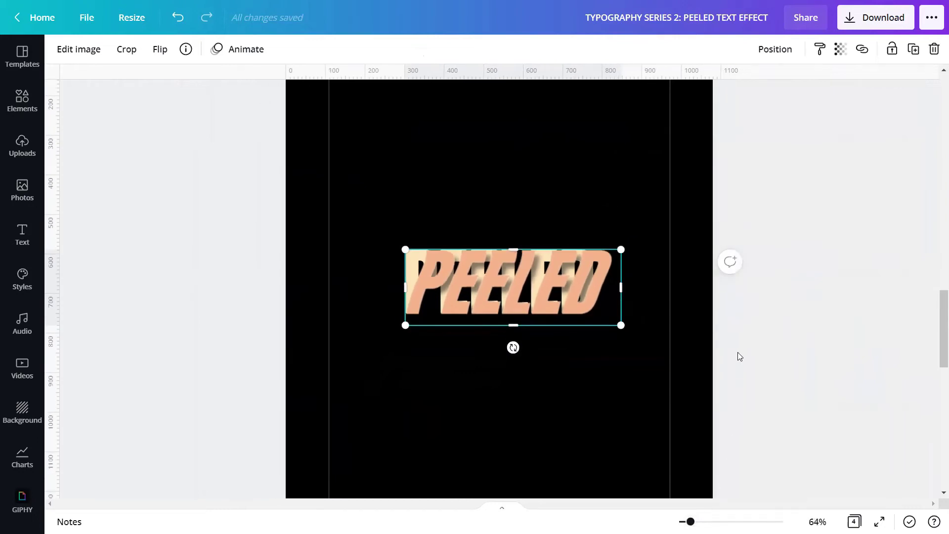
pyautogui.click(737, 356)
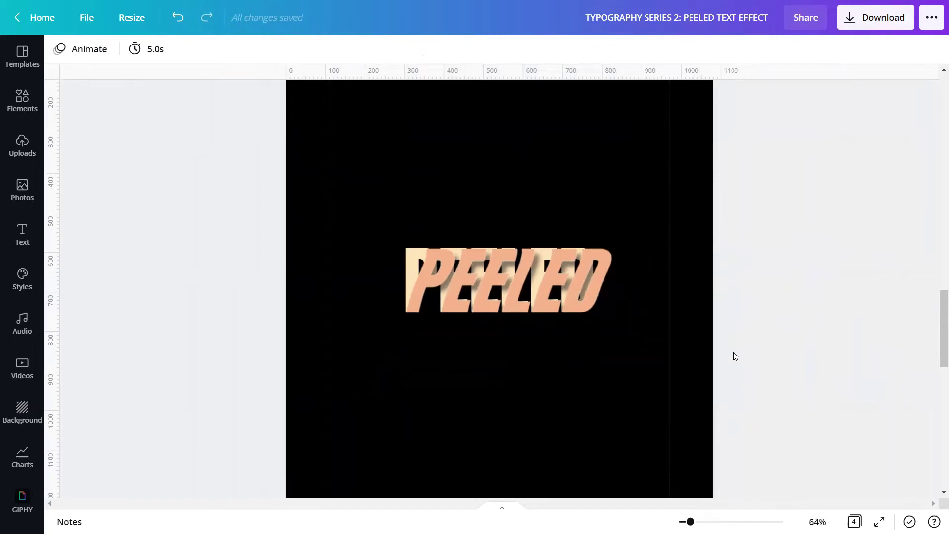
# Scroll down to Page 4 and select its upright peach PEELED image.
pyautogui.scroll(-7, 738, 356)
pyautogui.scroll(-2, 729, 347)
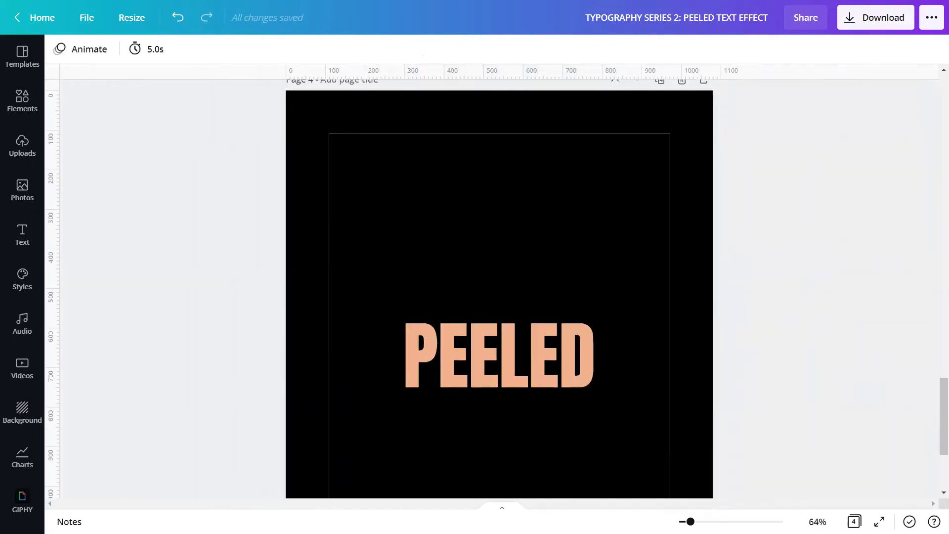
pyautogui.scroll(-4, 826, 386)
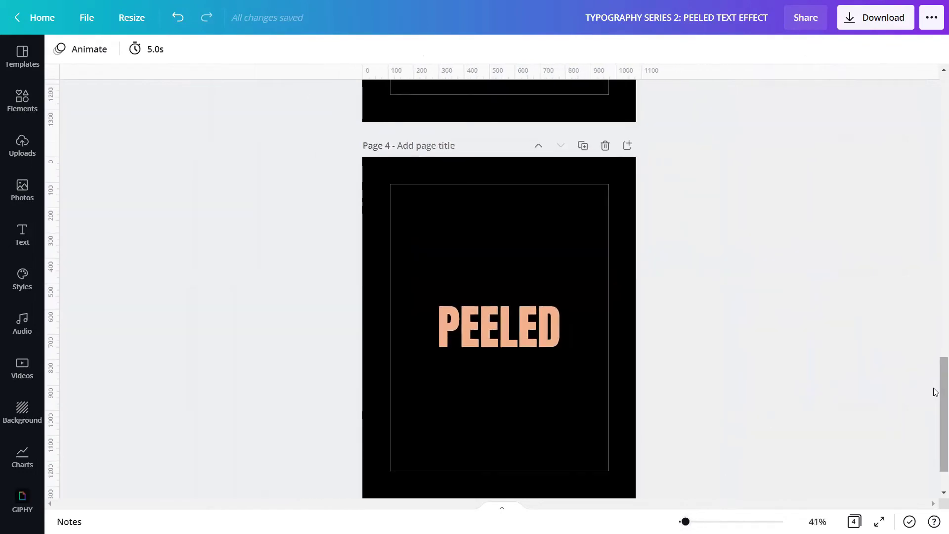
pyautogui.scroll(-1, 935, 392)
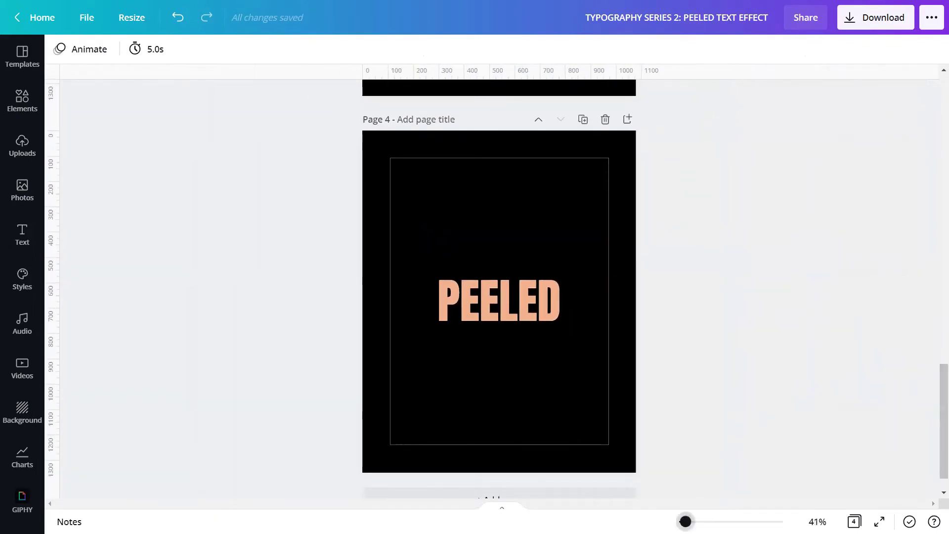
pyautogui.moveTo(685, 521); pyautogui.dragTo(687, 522)
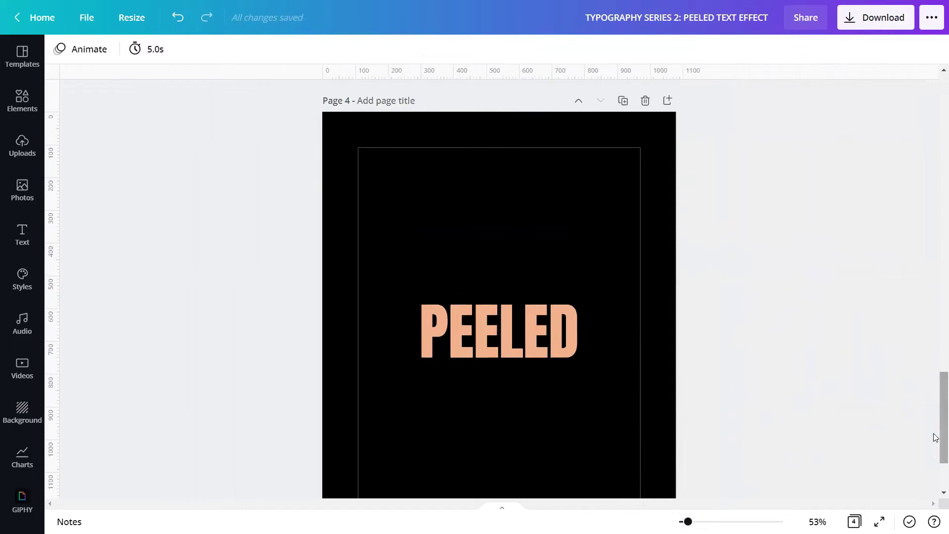
pyautogui.scroll(-1, 936, 436)
pyautogui.scroll(-1, 935, 436)
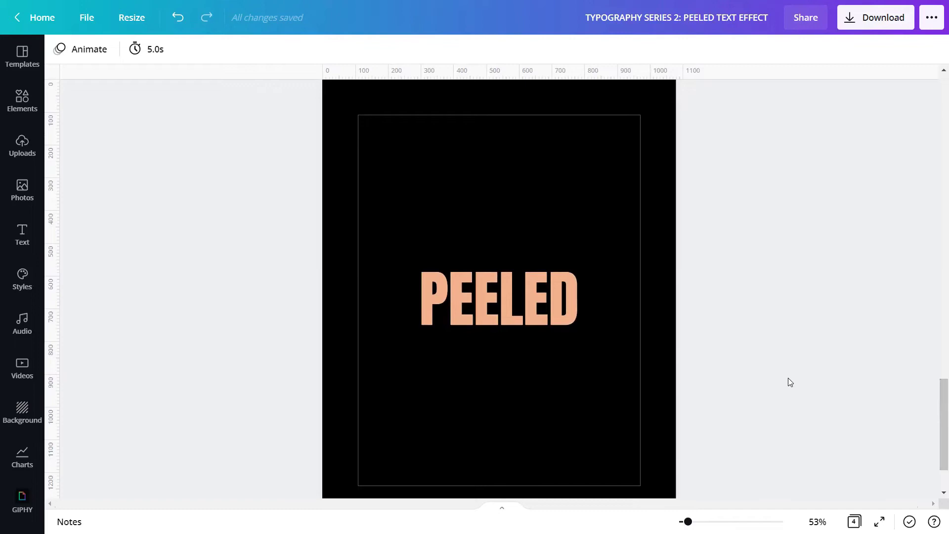
pyautogui.click(584, 311)
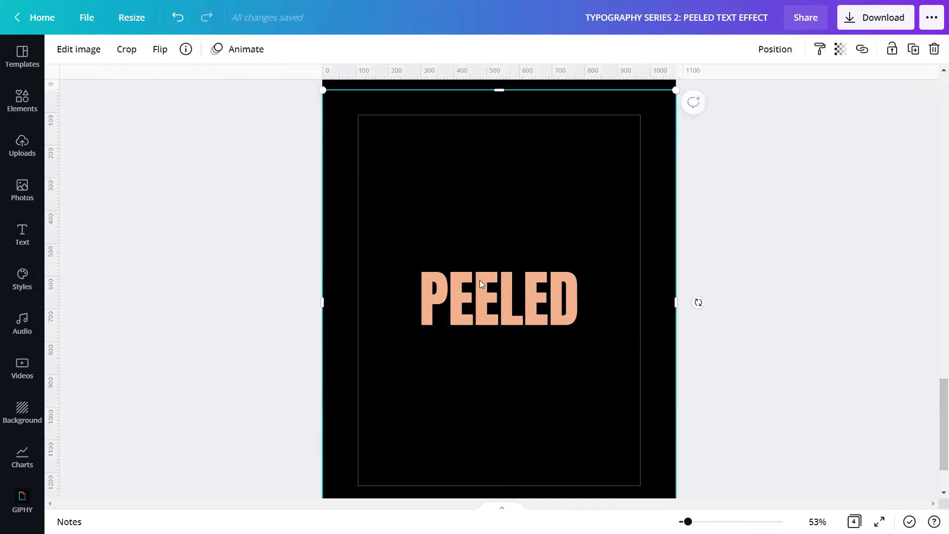
# Apply the BadTV Rerun effect to the Page 4 PEELED image.
pyautogui.click(101, 54)
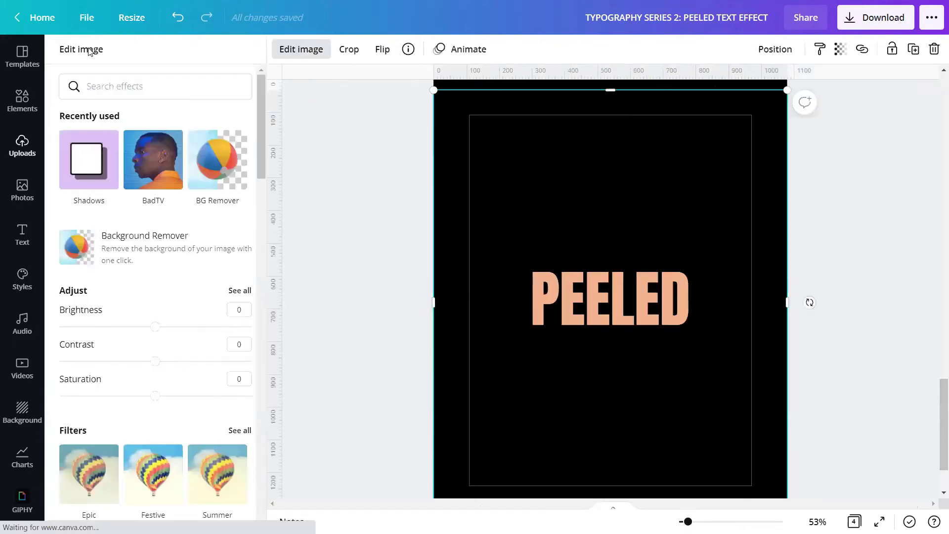
pyautogui.scroll(-7, 136, 84)
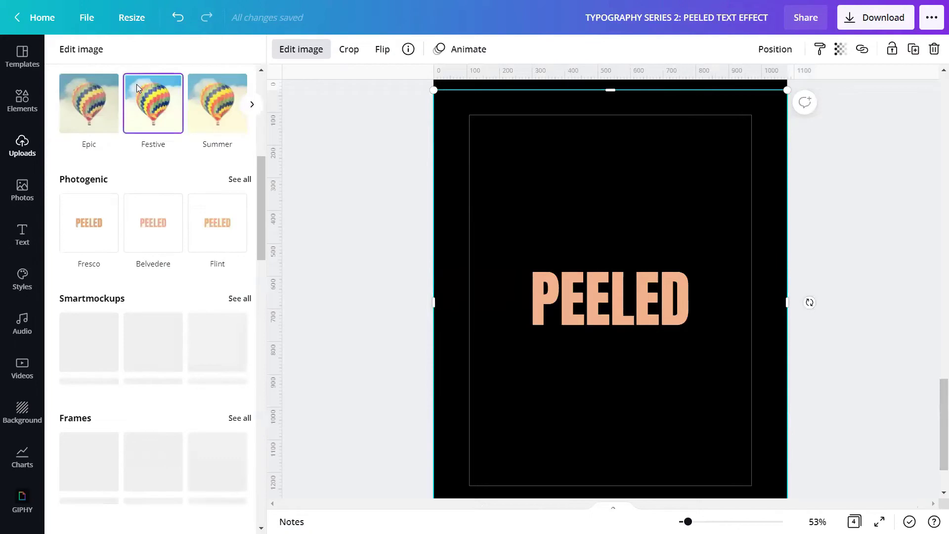
pyautogui.scroll(-10, 136, 87)
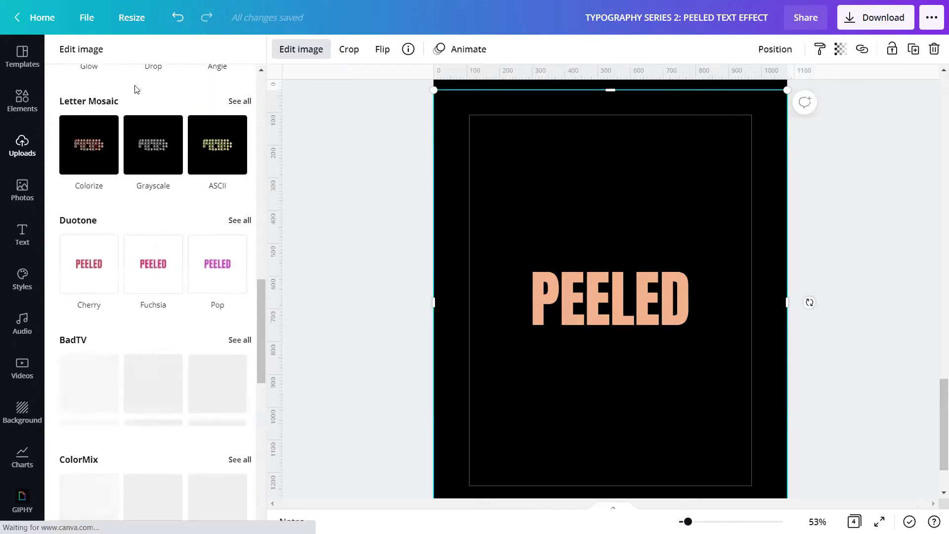
pyautogui.scroll(-5, 135, 91)
pyautogui.click(239, 92)
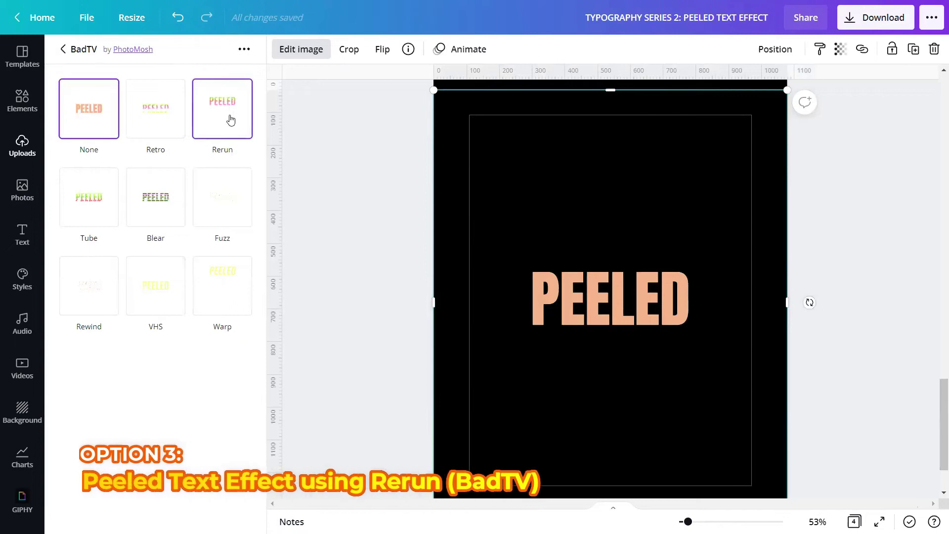
pyautogui.click(226, 113)
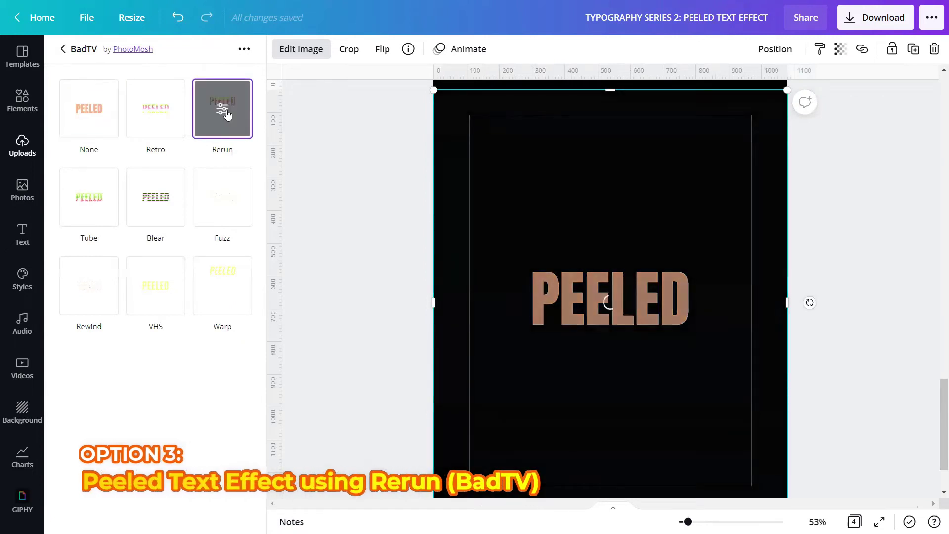
pyautogui.click(226, 112)
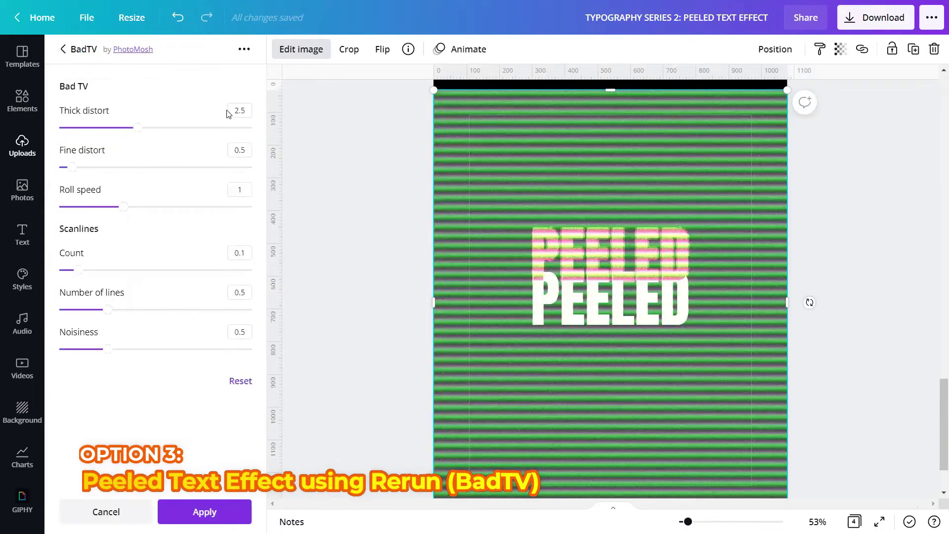
# Set Rerun's Thick distort to 6, with Fine distort and Roll speed at 0.
pyautogui.click(241, 111)
pyautogui.doubleClick(241, 110)
pyautogui.write('6')
pyautogui.press('Return')
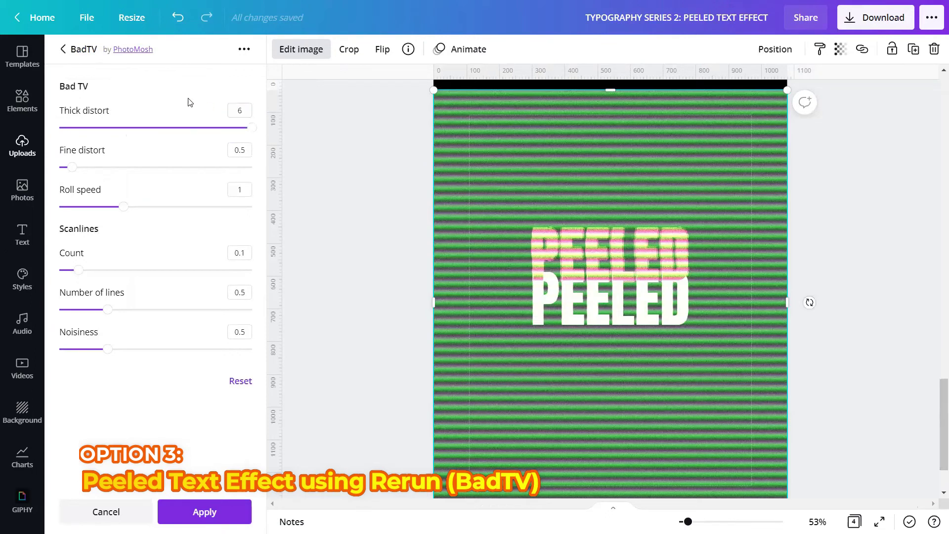
pyautogui.click(250, 150)
pyautogui.write('0')
pyautogui.click(243, 194)
pyautogui.write('0')
pyautogui.click(155, 189)
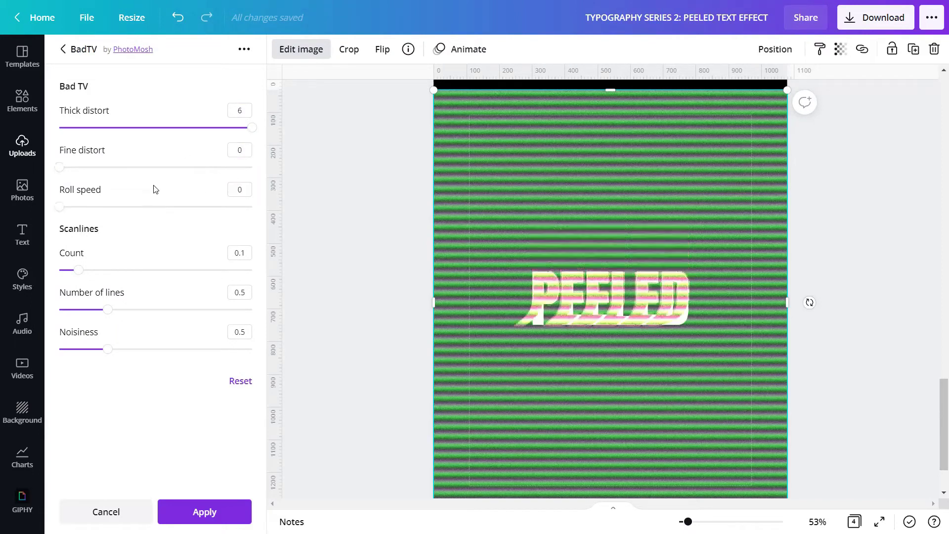
# Set scanline Count, Number of lines and Noisiness to 0, then apply the effect.
pyautogui.click(240, 252)
pyautogui.write('0')
pyautogui.click(180, 237)
pyautogui.click(241, 295)
pyautogui.write('0')
pyautogui.click(189, 293)
pyautogui.click(239, 331)
pyautogui.write('0')
pyautogui.click(190, 333)
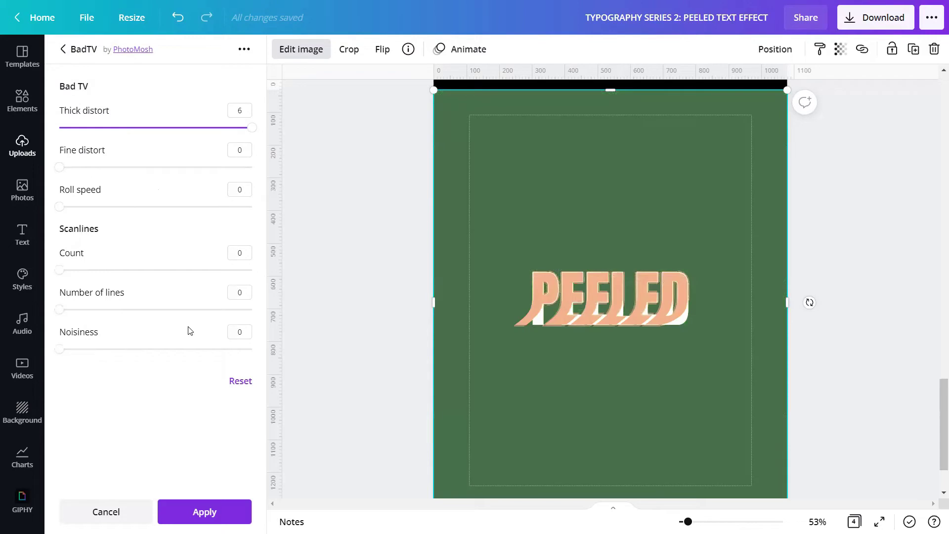
pyautogui.click(205, 511)
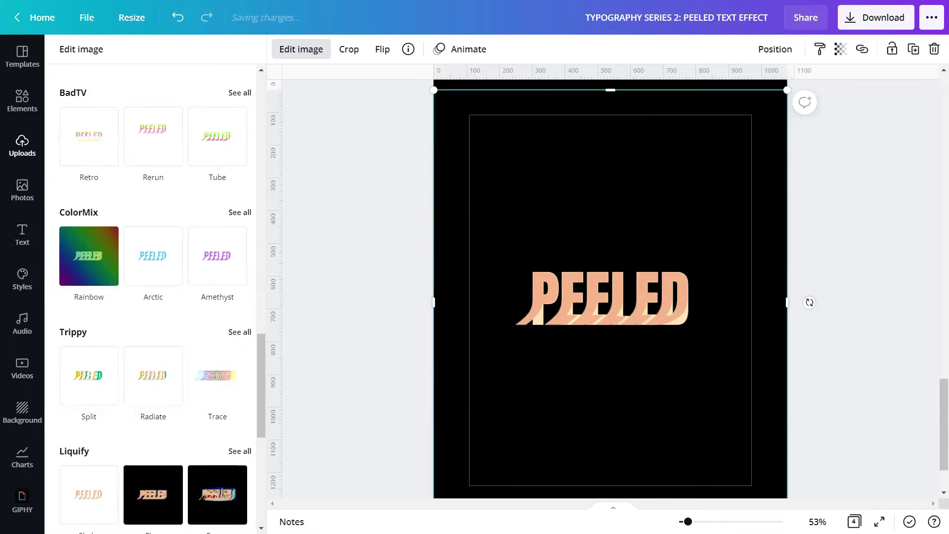
# Add a Drop shadow to the Page 4 PEELED lettering.
pyautogui.moveTo(687, 522); pyautogui.dragTo(697, 521)
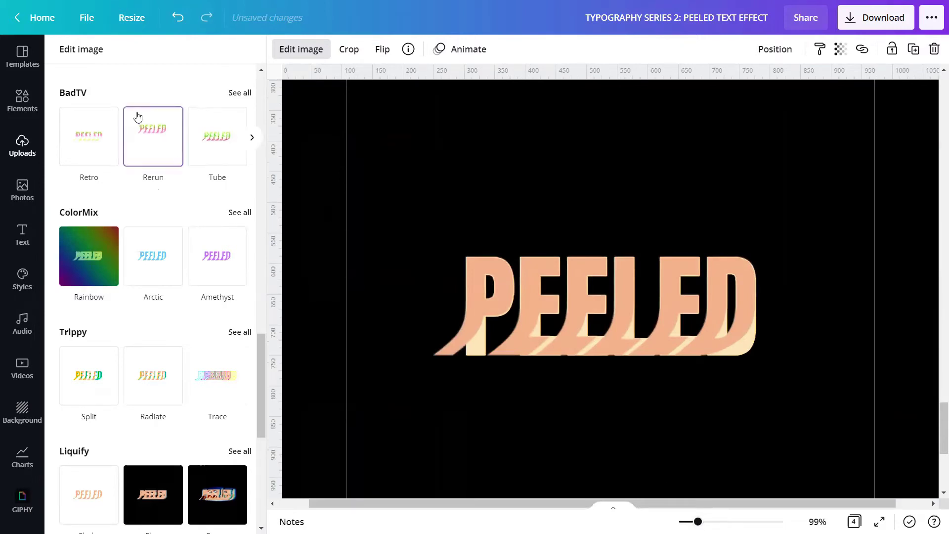
pyautogui.scroll(-1, 134, 123)
pyautogui.scroll(-5, 137, 124)
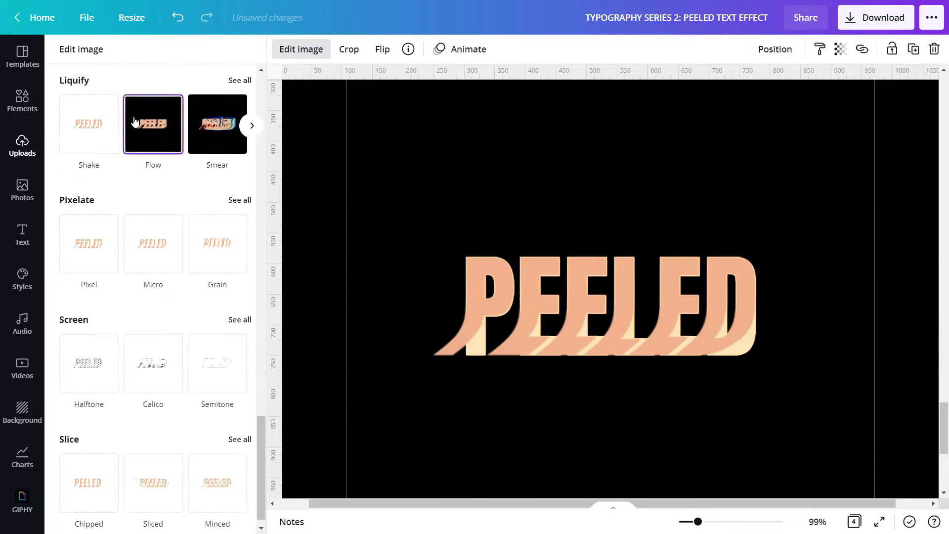
pyautogui.scroll(4, 136, 129)
pyautogui.scroll(8, 136, 131)
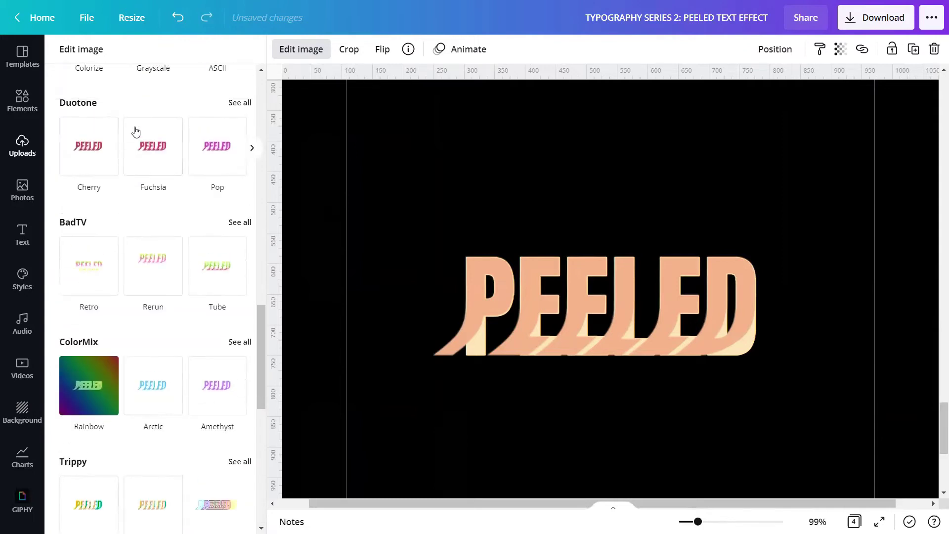
pyautogui.click(237, 89)
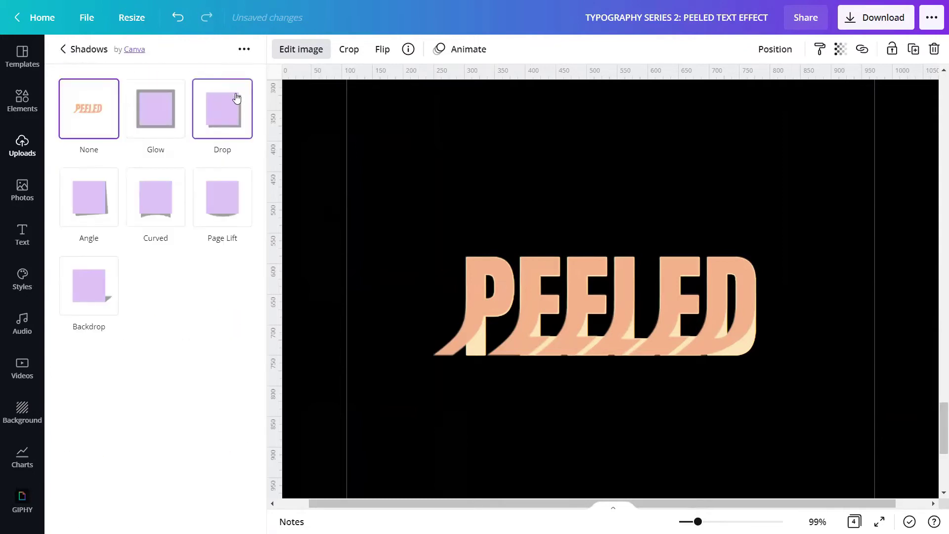
pyautogui.click(235, 100)
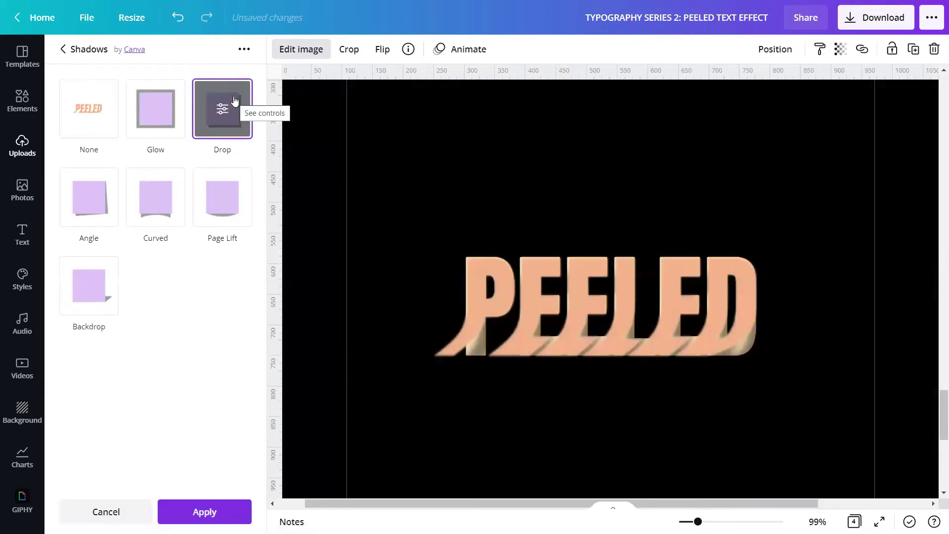
pyautogui.click(235, 101)
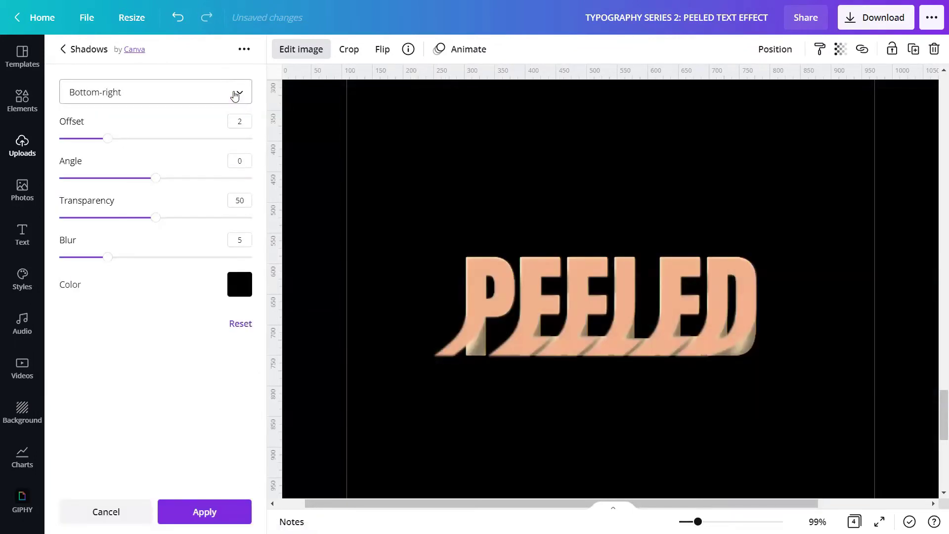
# Cast the shadow to the left with offset 3 and apply it.
pyautogui.click(234, 93)
pyautogui.scroll(-2, 197, 99)
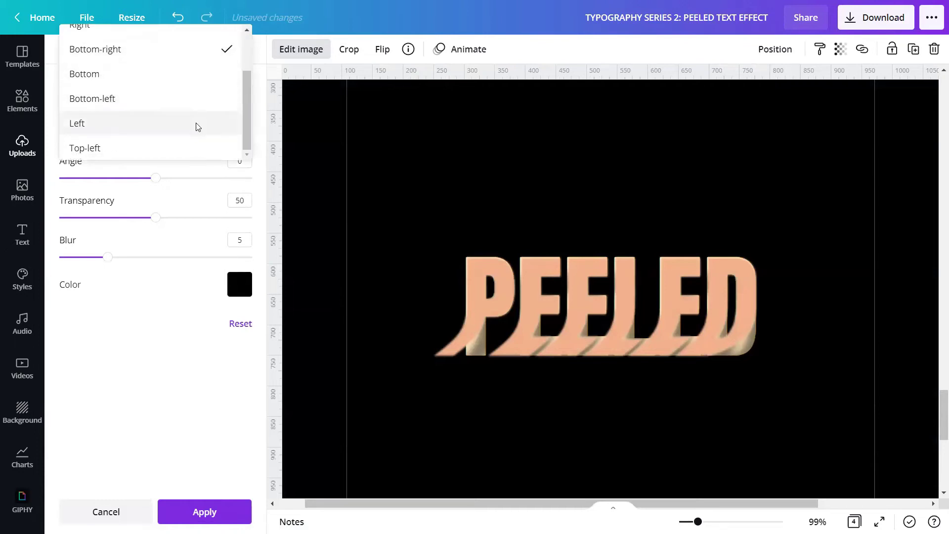
pyautogui.click(196, 124)
pyautogui.click(240, 122)
pyautogui.write('3')
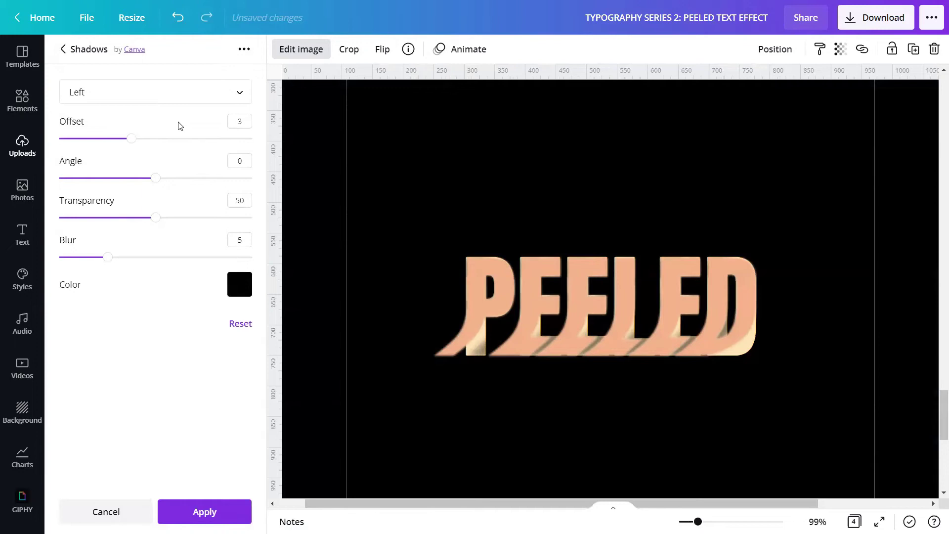
pyautogui.click(214, 510)
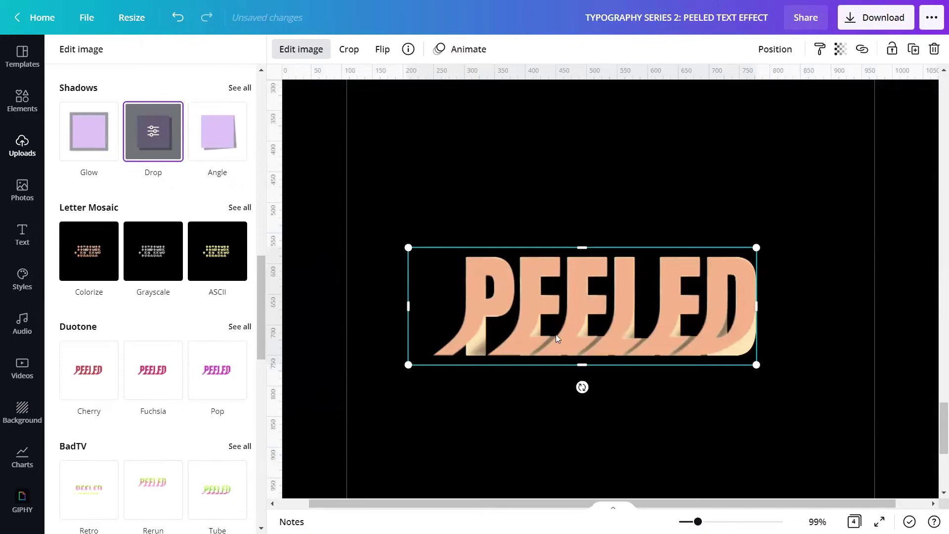
# Shift the PEELED image slightly right and inspect the shadowed lettering up close.
pyautogui.moveTo(555, 334); pyautogui.dragTo(592, 326)
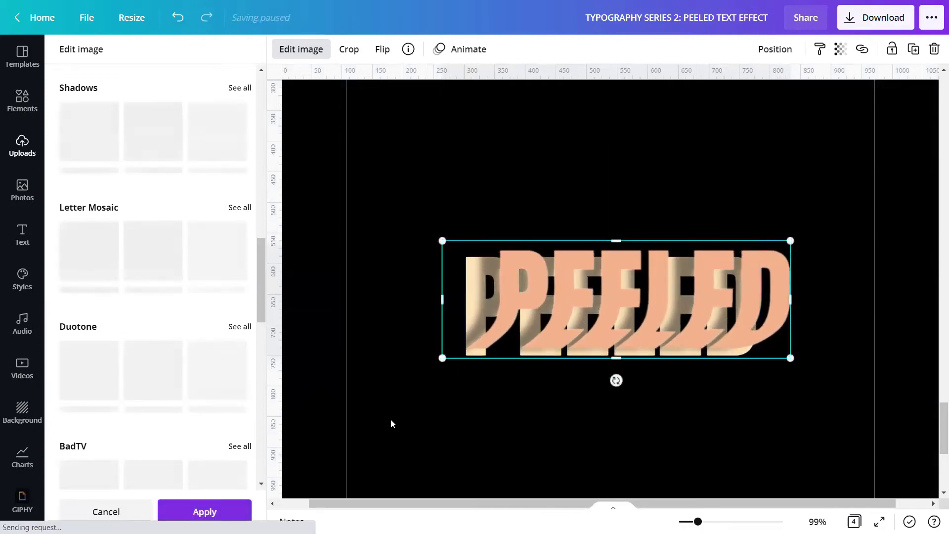
pyautogui.moveTo(697, 521); pyautogui.dragTo(671, 503)
pyautogui.moveTo(572, 312); pyautogui.dragTo(570, 324)
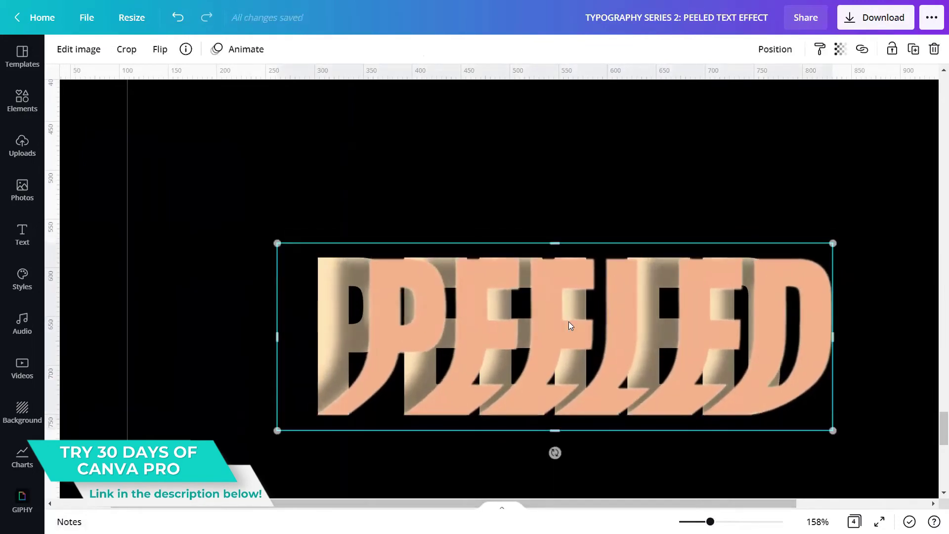
pyautogui.moveTo(710, 521); pyautogui.dragTo(690, 522)
pyautogui.click(824, 352)
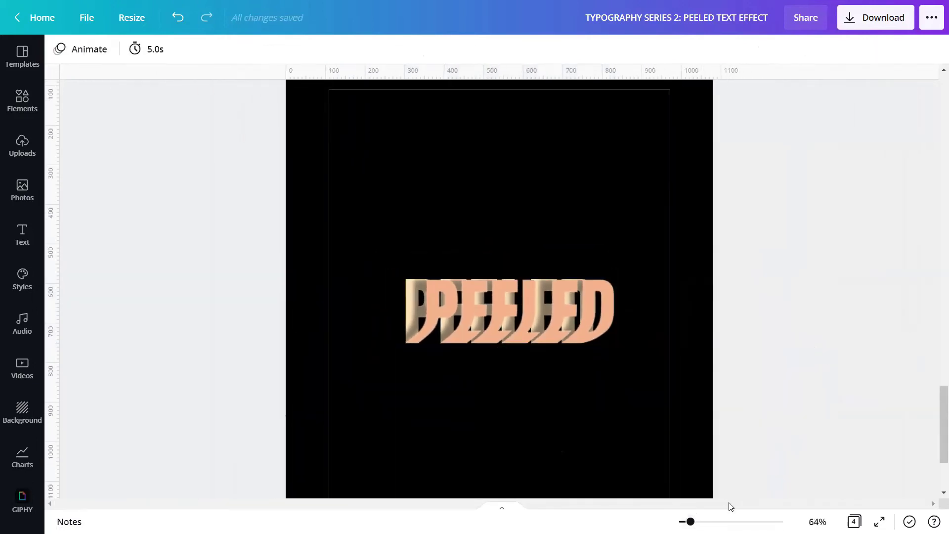
pyautogui.moveTo(690, 521); pyautogui.dragTo(708, 522)
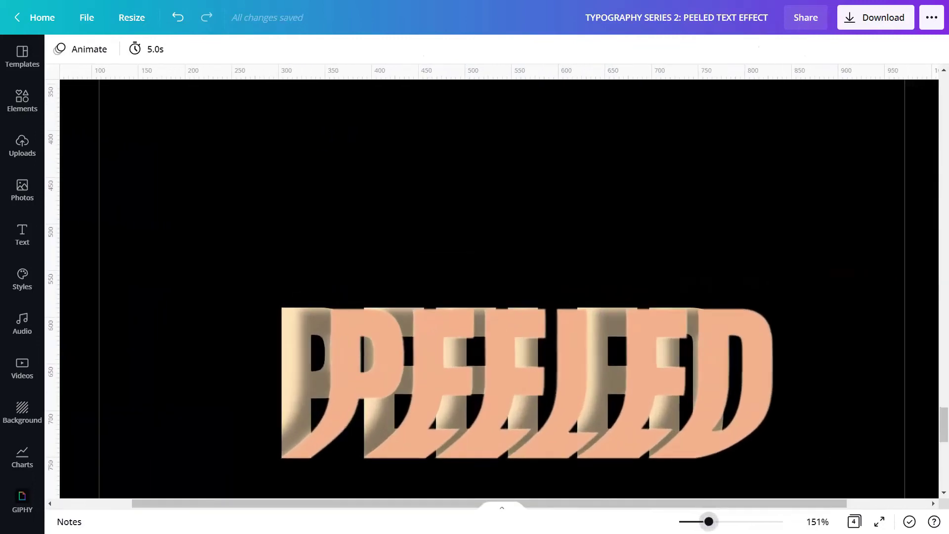
pyautogui.scroll(-2, 821, 417)
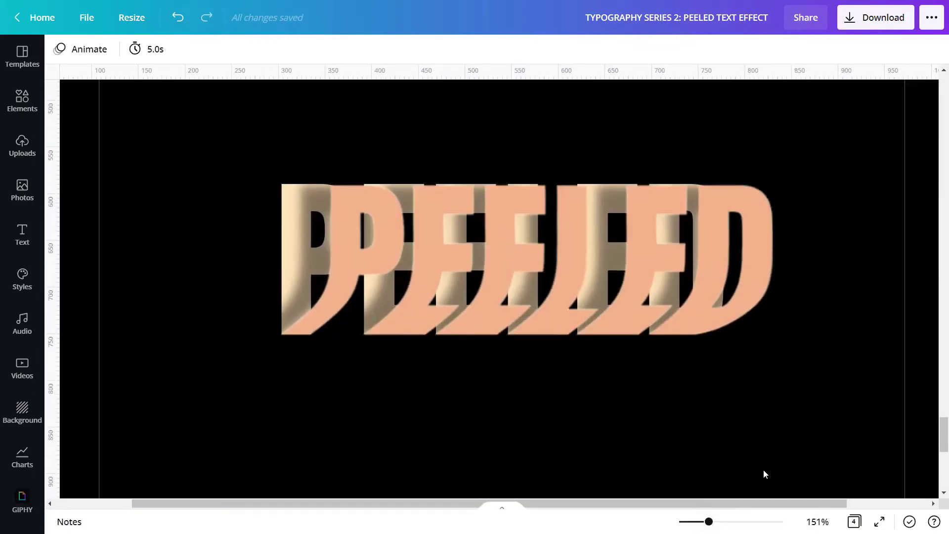
pyautogui.moveTo(709, 521); pyautogui.dragTo(684, 521)
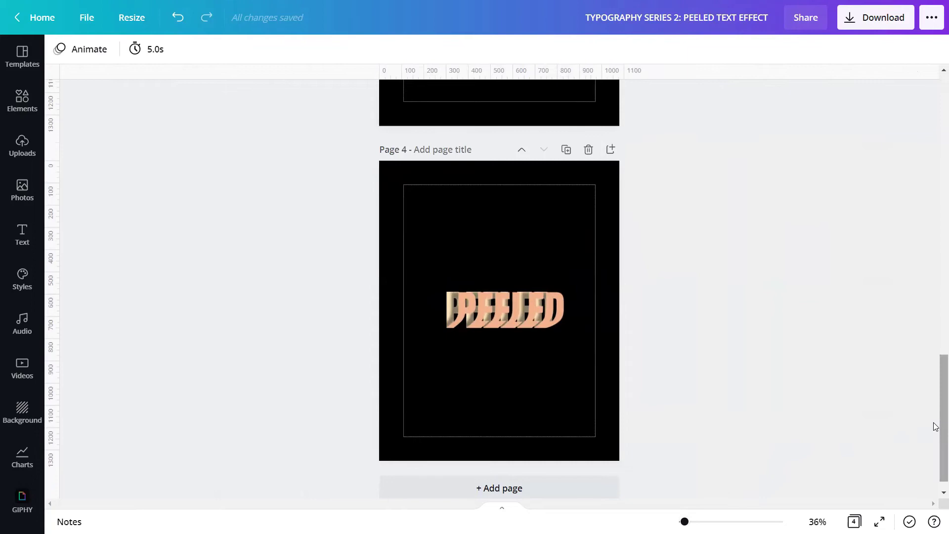
# Scroll up to Page 2, select its black background, and show the uploaded images.
pyautogui.moveTo(938, 438); pyautogui.dragTo(934, 229)
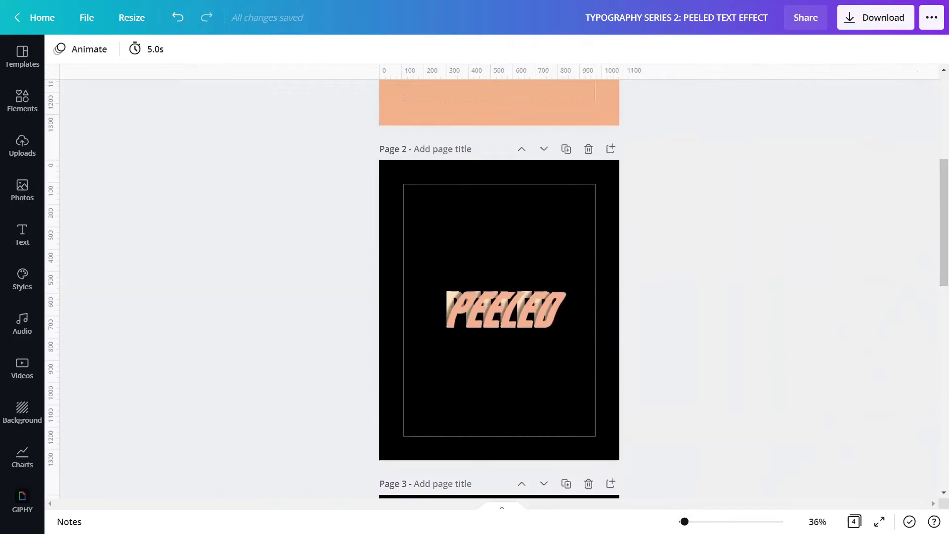
pyautogui.scroll(4, 499, 296)
pyautogui.click(580, 445)
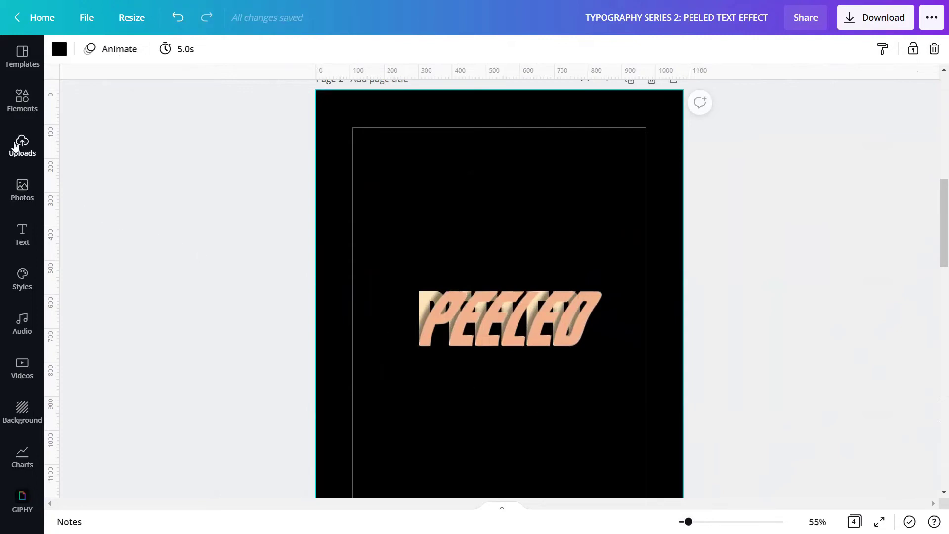
pyautogui.click(24, 151)
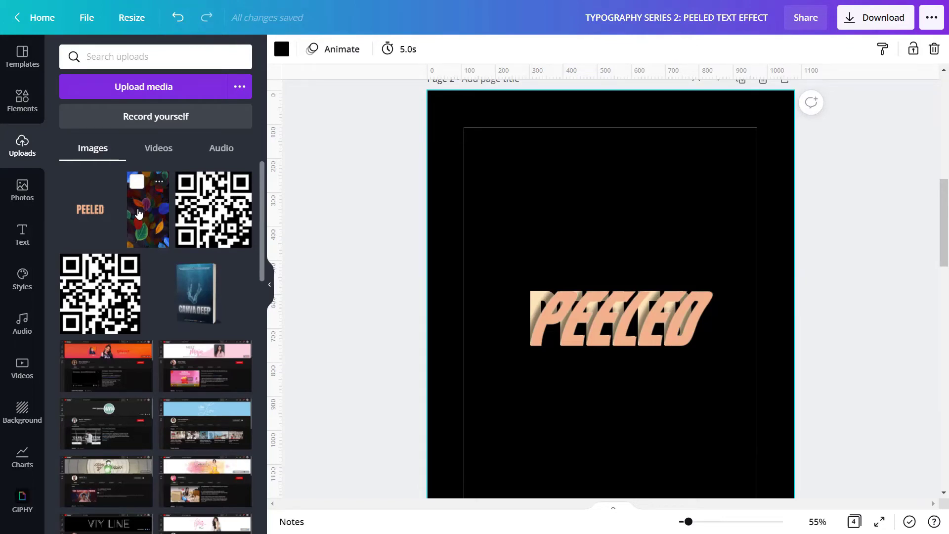
# Add the uploaded leaves image to page 2 and make it the page background.
pyautogui.click(138, 213)
pyautogui.click(270, 284)
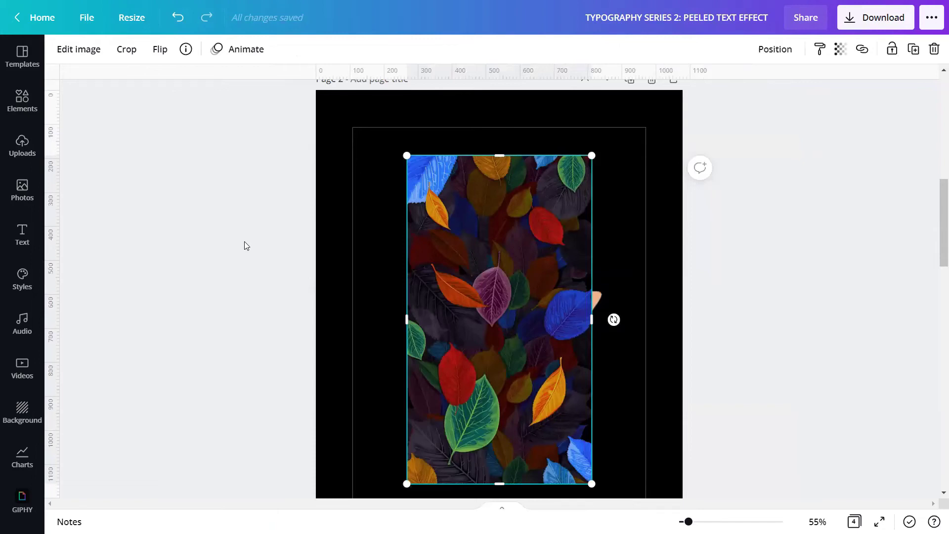
pyautogui.rightClick(495, 233)
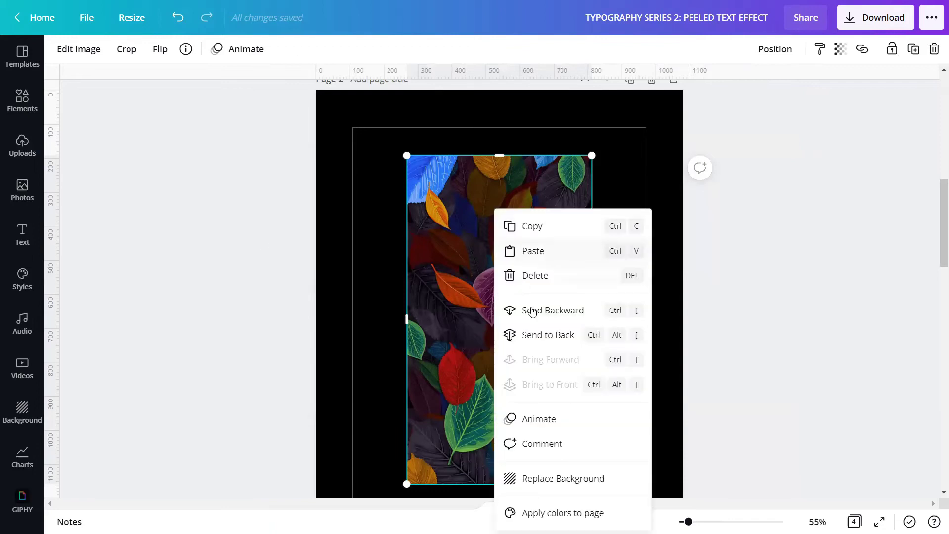
pyautogui.click(566, 478)
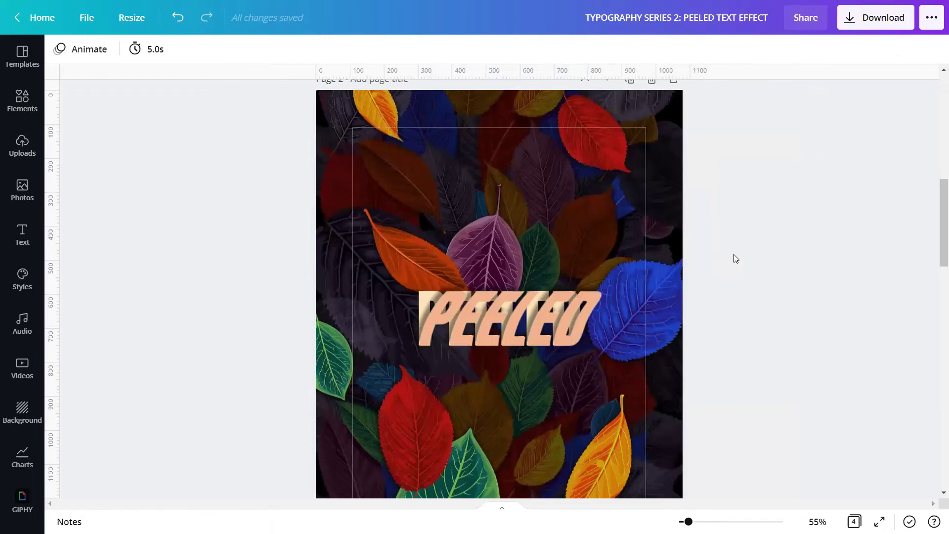
# Replace page 3's black background with the leaves image.
pyautogui.scroll(-4, 735, 257)
pyautogui.scroll(-8, 735, 260)
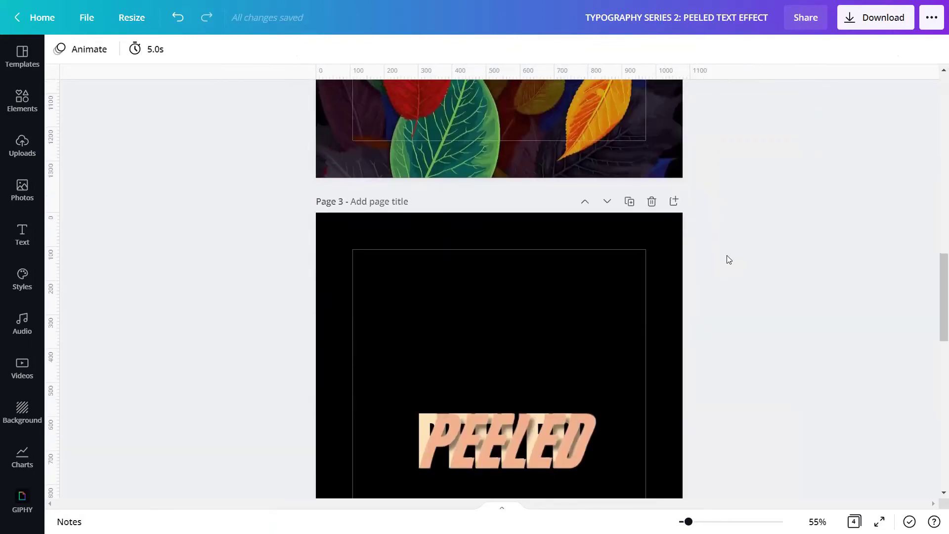
pyautogui.click(655, 269)
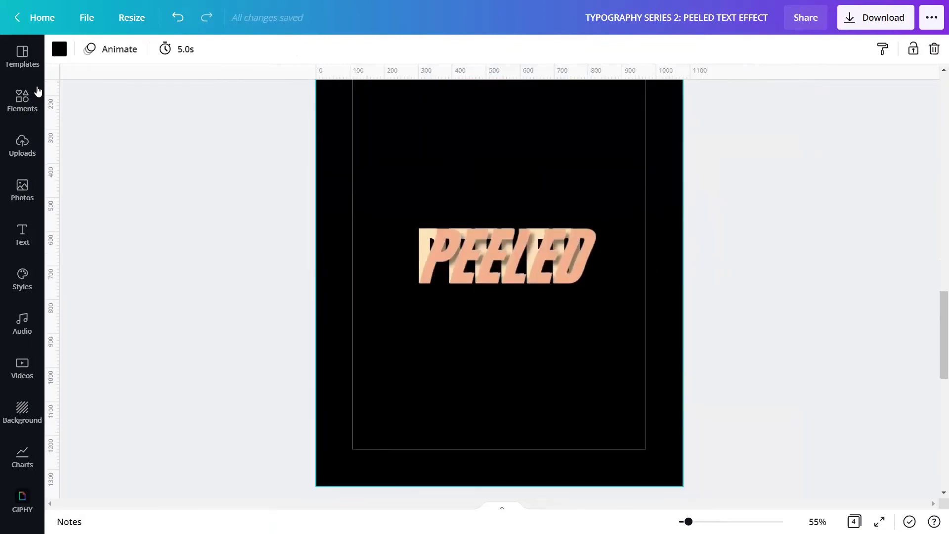
pyautogui.click(25, 135)
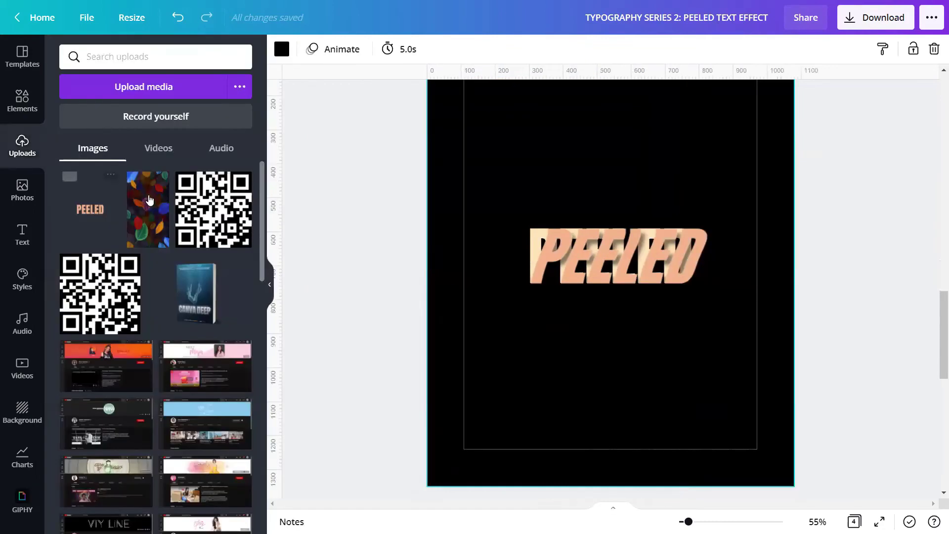
pyautogui.click(146, 208)
pyautogui.click(271, 282)
pyautogui.rightClick(479, 203)
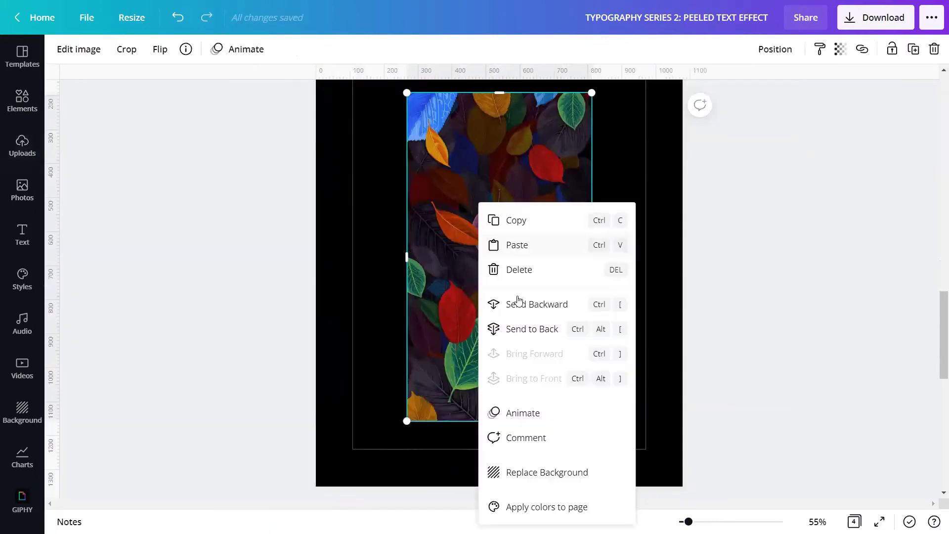
pyautogui.click(544, 470)
# Replace page 4's black background with the leaves image.
pyautogui.scroll(-6, 659, 303)
pyautogui.scroll(-3, 659, 307)
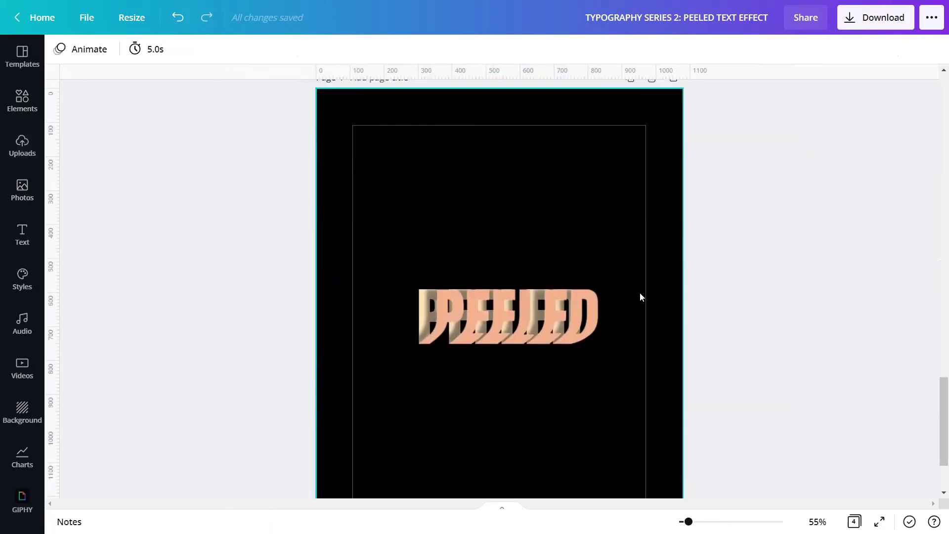
pyautogui.click(640, 292)
pyautogui.click(25, 161)
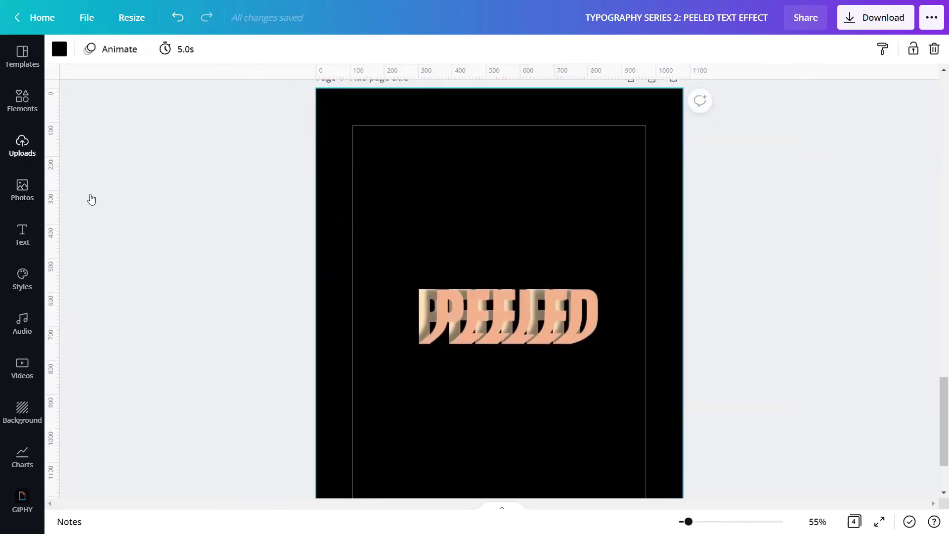
pyautogui.click(136, 180)
pyautogui.click(269, 288)
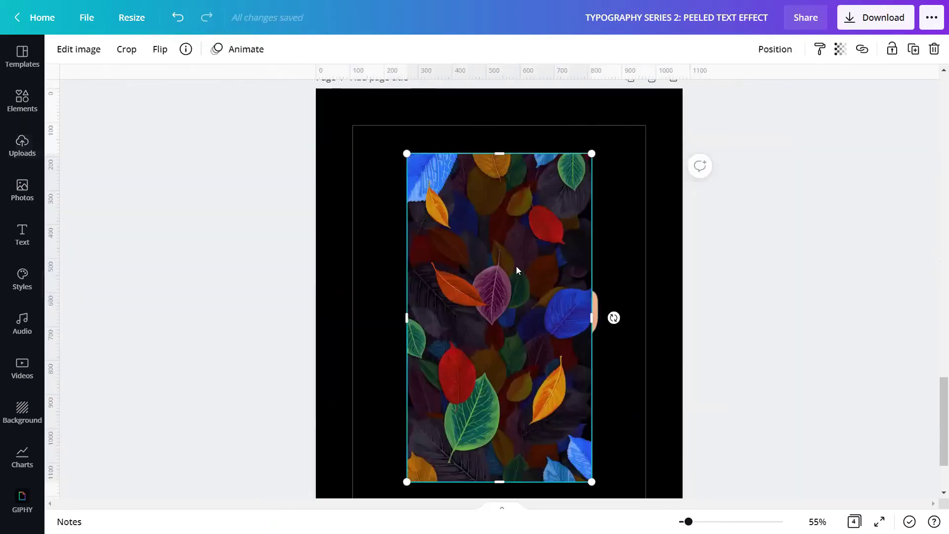
pyautogui.rightClick(514, 266)
pyautogui.click(577, 476)
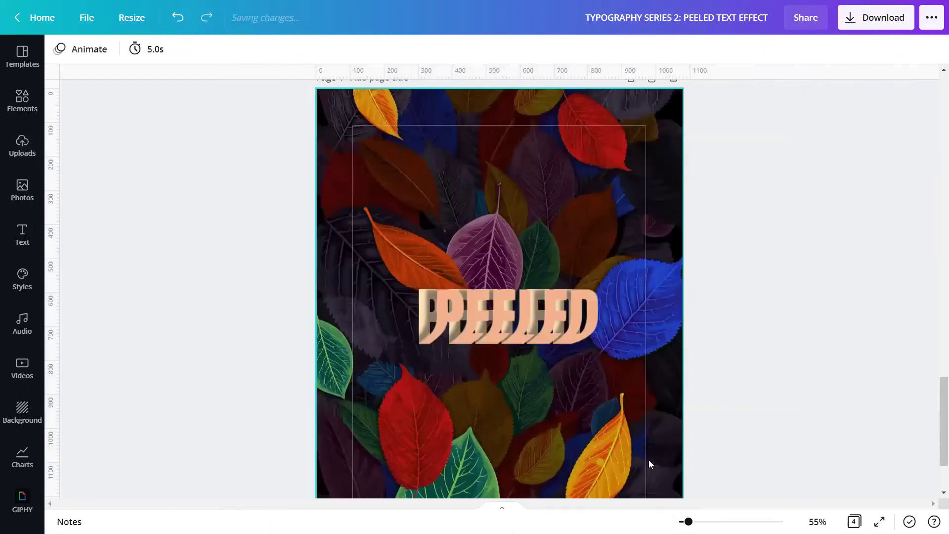
pyautogui.scroll(1, 755, 371)
pyautogui.scroll(-2, 755, 368)
pyautogui.scroll(-3, 752, 363)
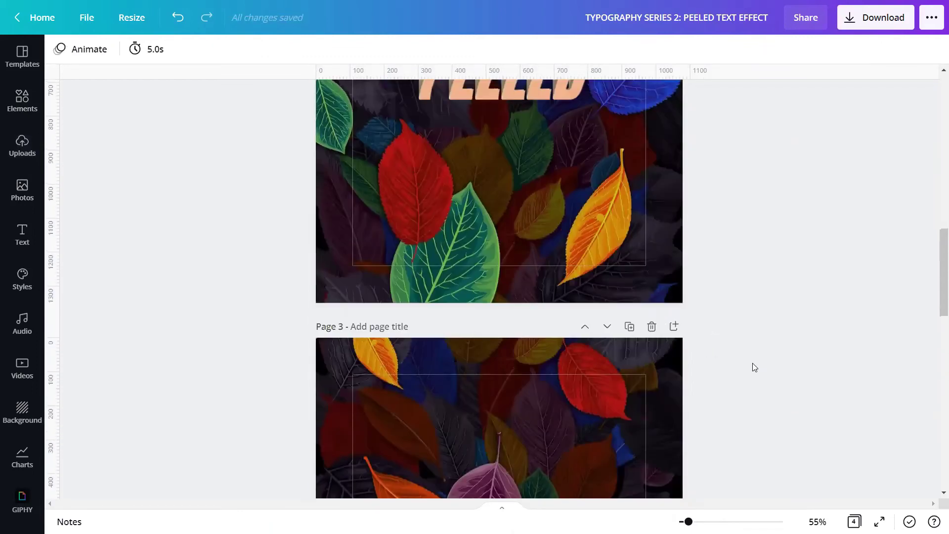
pyautogui.scroll(5, 749, 359)
pyautogui.scroll(-1, 745, 359)
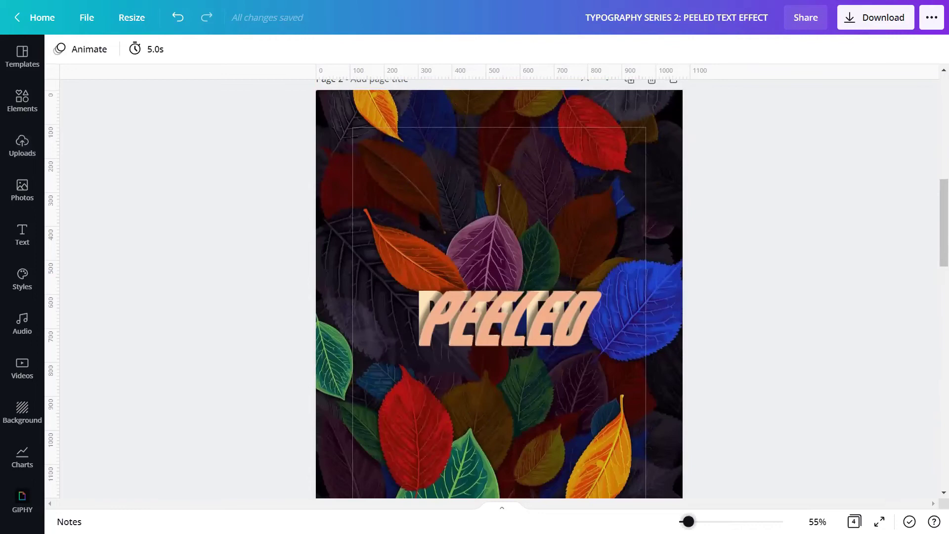
pyautogui.scroll(2, 815, 351)
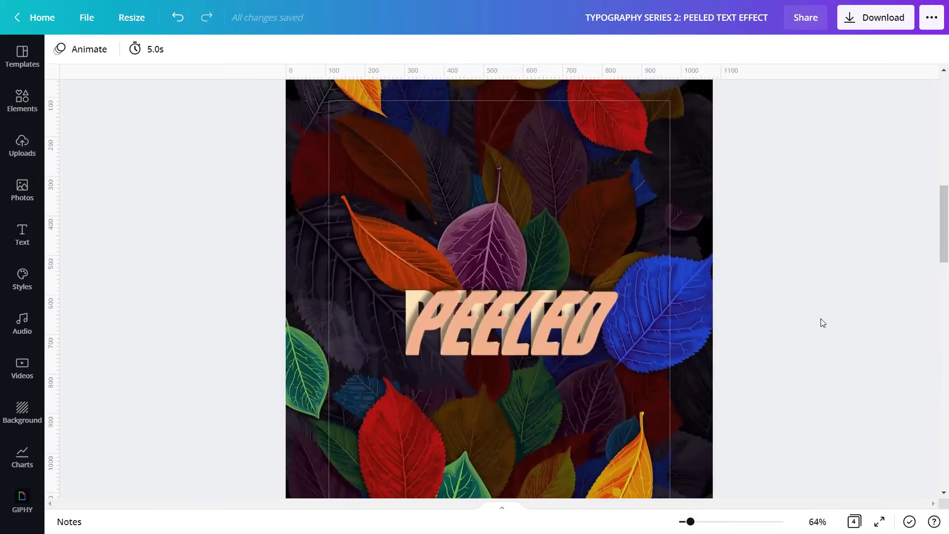
# Group the two PEELED text layers on page 2.
pyautogui.moveTo(776, 267); pyautogui.dragTo(410, 373)
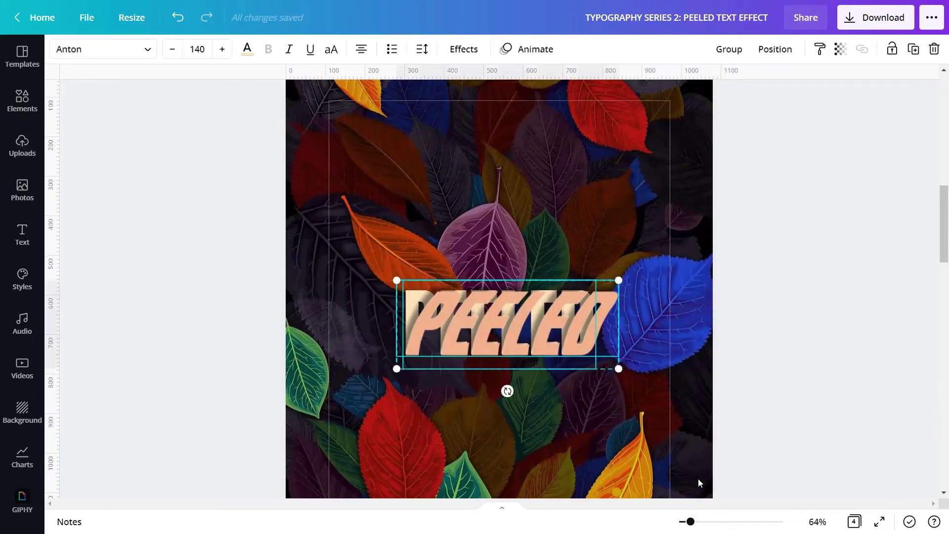
pyautogui.moveTo(690, 521); pyautogui.dragTo(687, 521)
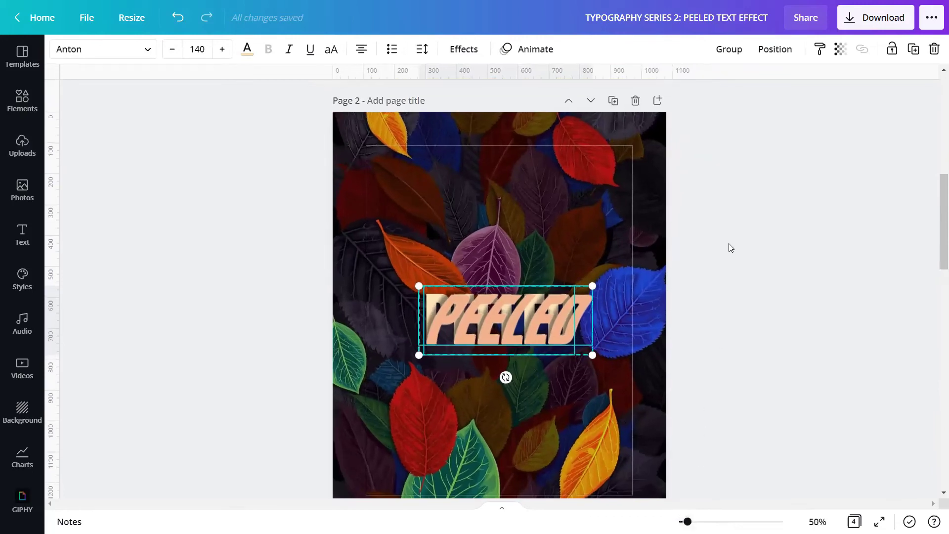
pyautogui.click(722, 50)
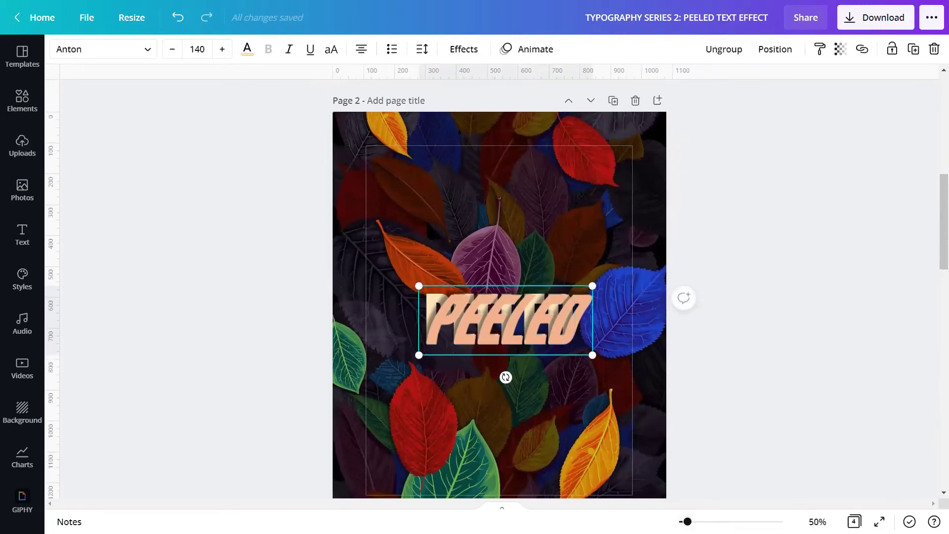
pyautogui.moveTo(688, 521); pyautogui.dragTo(693, 521)
# Enlarge the PEELED group to about size 225 and rotate it about -6°.
pyautogui.moveTo(377, 279); pyautogui.dragTo(281, 223)
pyautogui.moveTo(639, 387); pyautogui.dragTo(734, 468)
pyautogui.moveTo(735, 470); pyautogui.dragTo(686, 434)
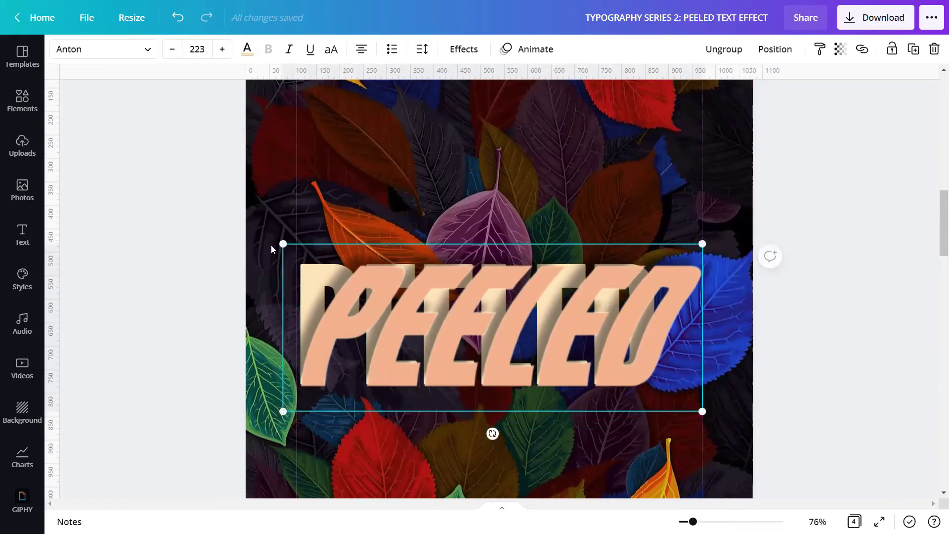
pyautogui.moveTo(277, 239); pyautogui.dragTo(273, 239)
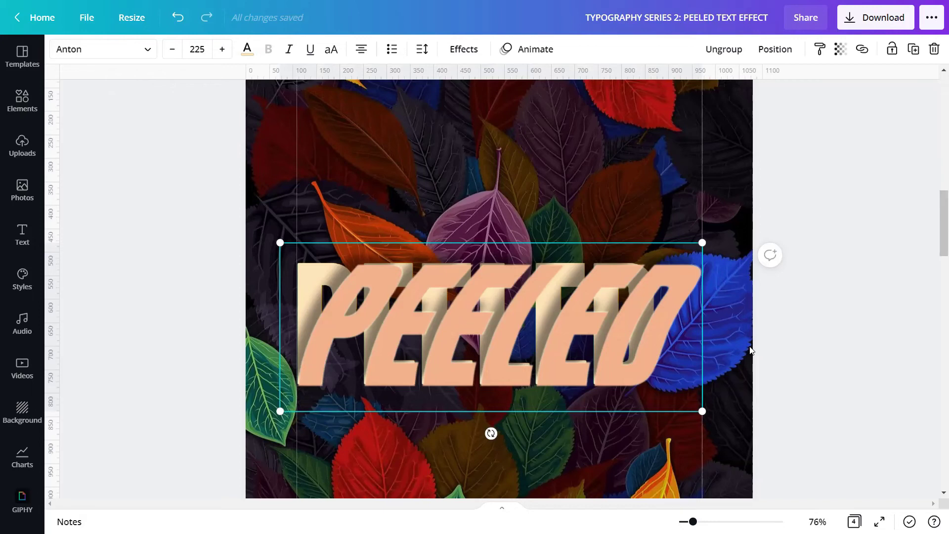
pyautogui.moveTo(482, 435); pyautogui.dragTo(508, 454)
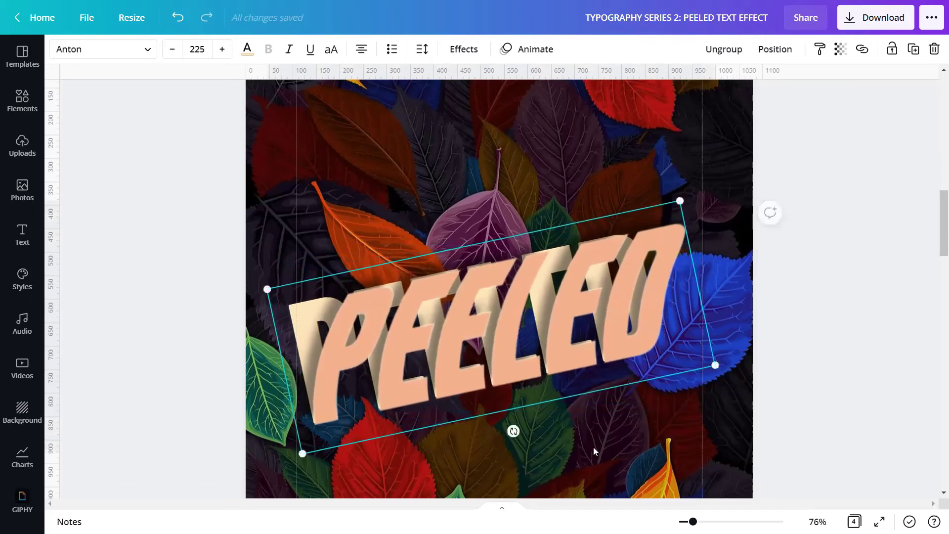
pyautogui.click(672, 430)
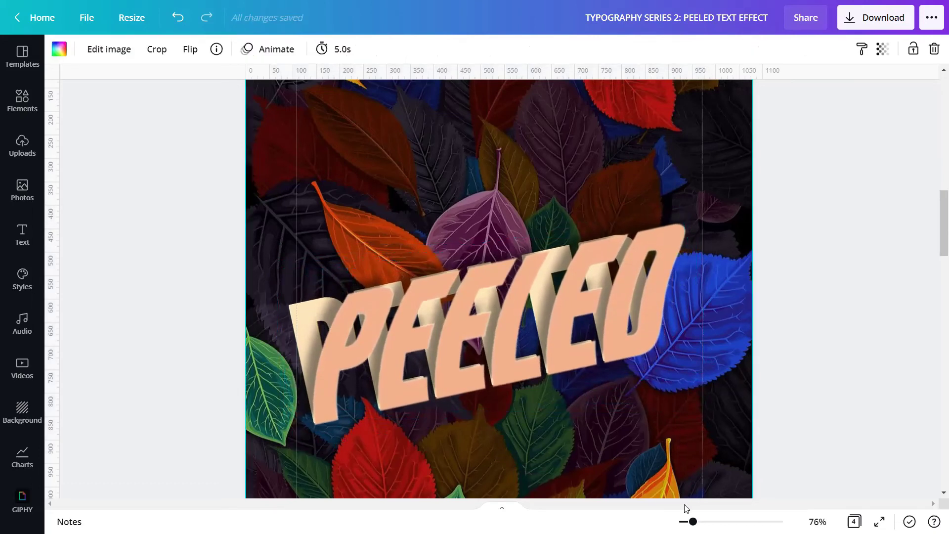
pyautogui.scroll(-3, 716, 386)
pyautogui.scroll(-6, 717, 386)
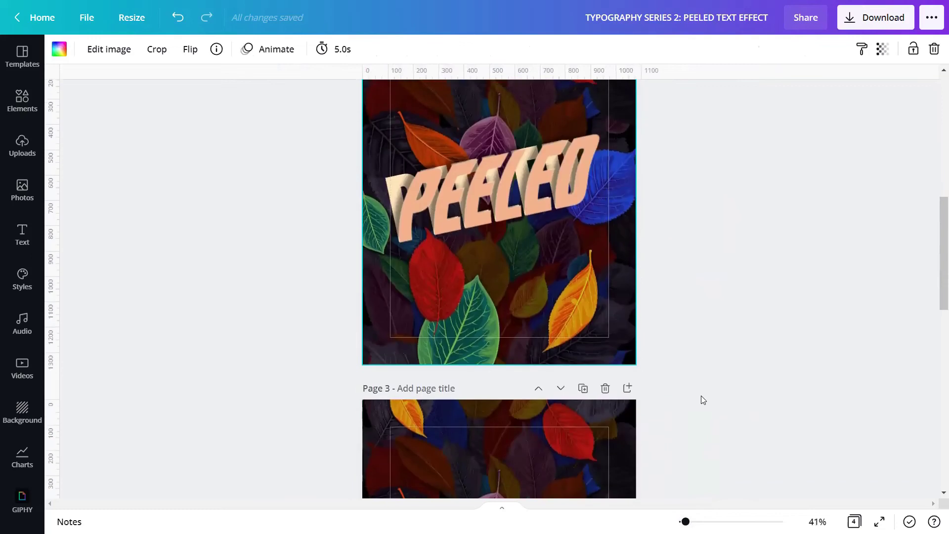
pyautogui.scroll(-2, 697, 396)
# Group page 3's PEELED layers, enlarge them and tilt them about -12°.
pyautogui.click(462, 347)
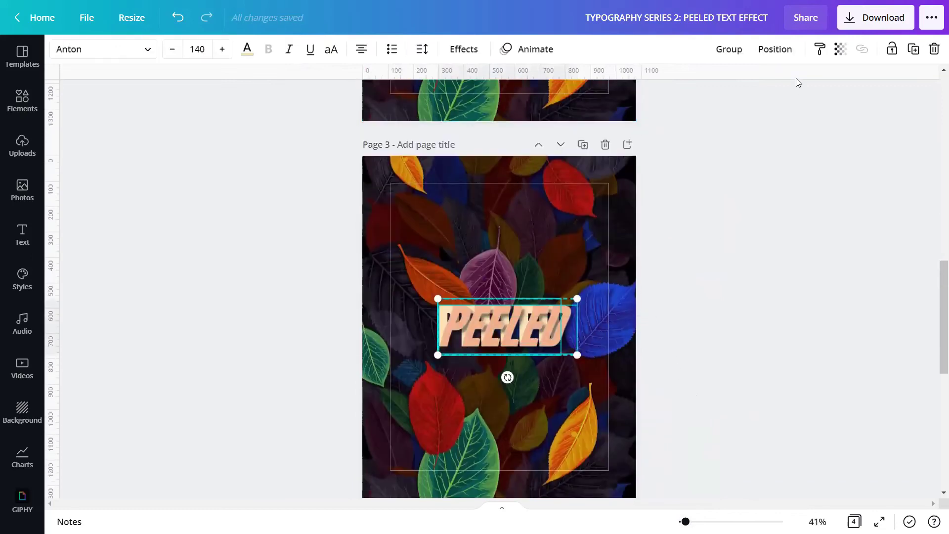
pyautogui.click(729, 49)
pyautogui.scroll(4, 663, 437)
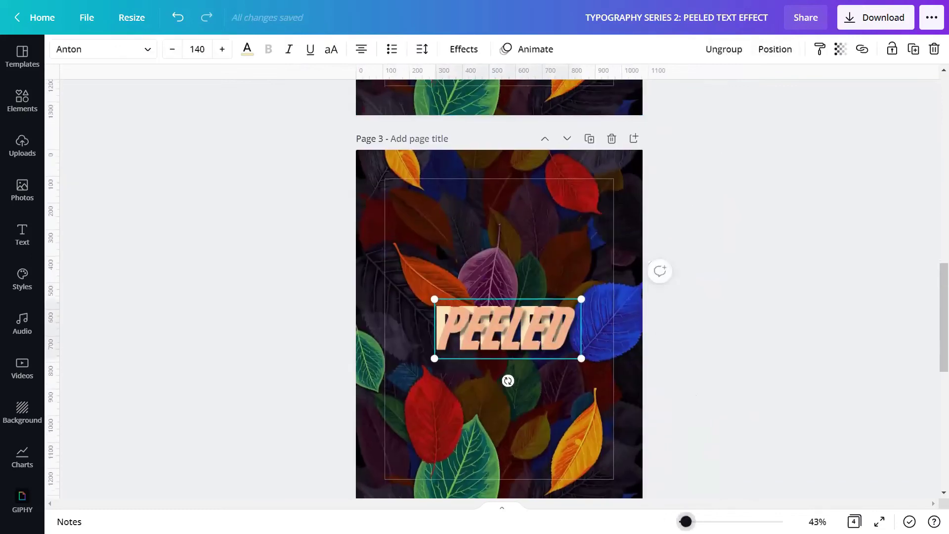
pyautogui.moveTo(643, 293); pyautogui.dragTo(721, 263)
pyautogui.moveTo(382, 263); pyautogui.dragTo(281, 214)
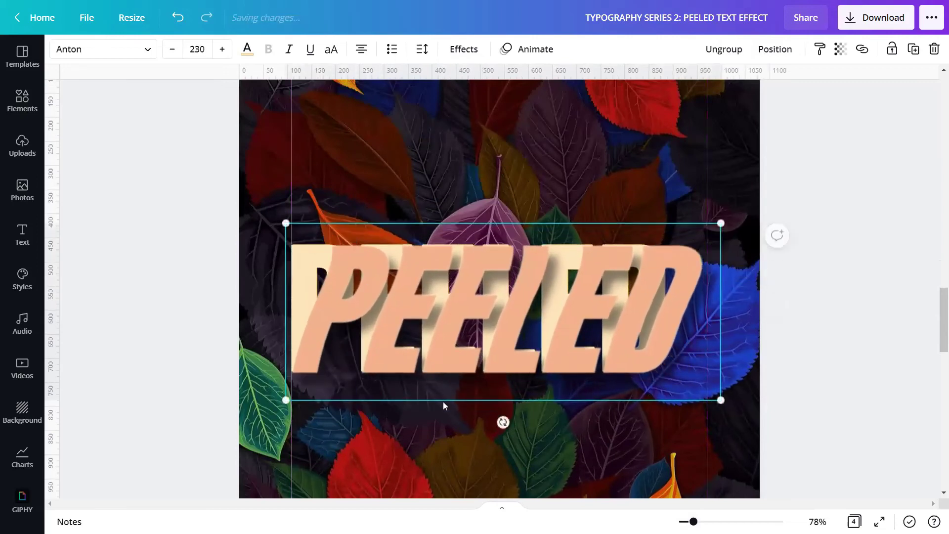
pyautogui.moveTo(503, 422); pyautogui.dragTo(530, 434)
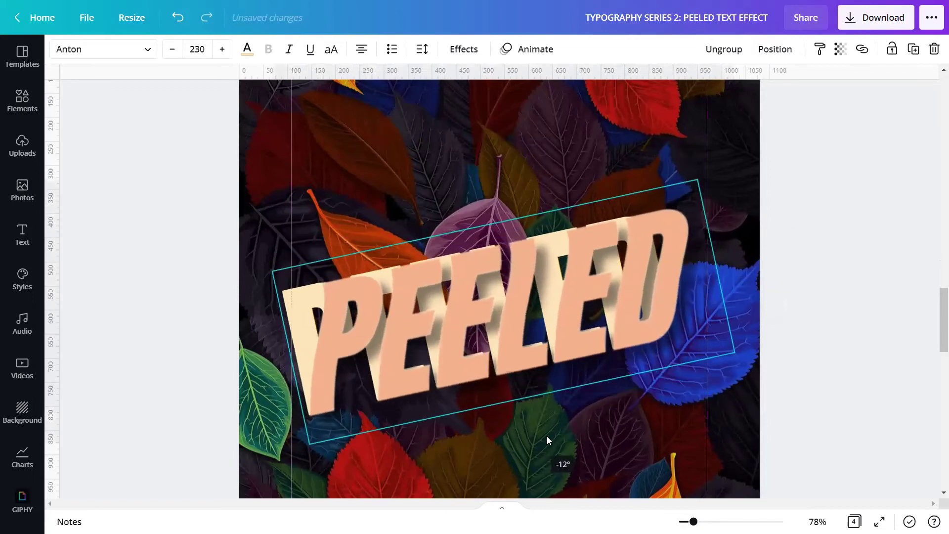
# Group, enlarge and tilt the PEELED layers on page 4 the same way.
pyautogui.scroll(-10, 674, 421)
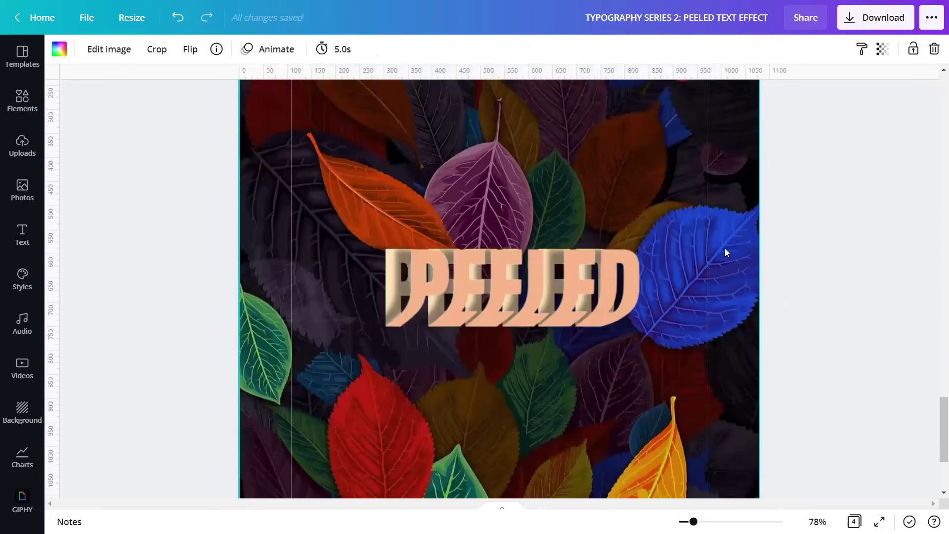
pyautogui.moveTo(724, 248); pyautogui.dragTo(346, 327)
pyautogui.click(729, 50)
pyautogui.moveTo(365, 236); pyautogui.dragTo(258, 188)
pyautogui.moveTo(644, 350); pyautogui.dragTo(692, 407)
pyautogui.moveTo(495, 412); pyautogui.dragTo(543, 446)
pyautogui.click(543, 446)
# Zoom out to about 53% so the whole page fits on screen.
pyautogui.scroll(-5, 777, 455)
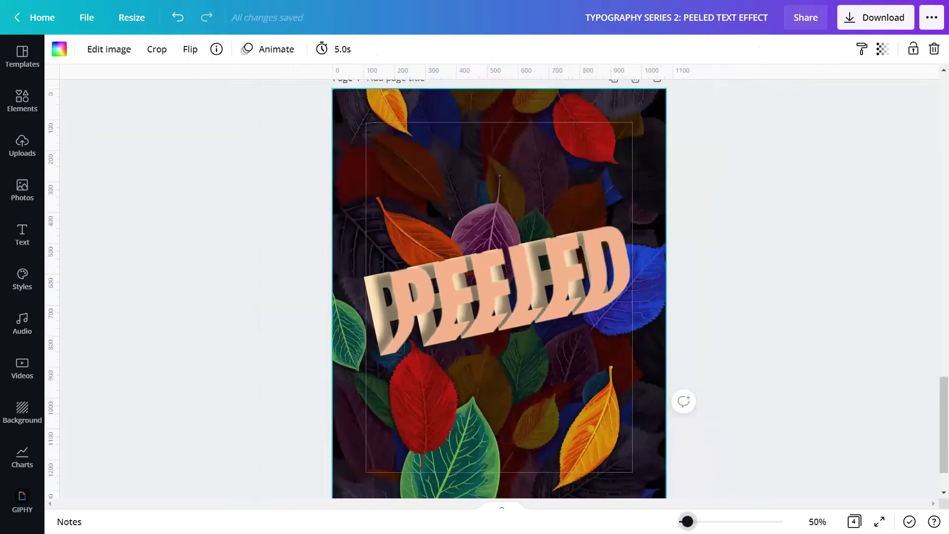
pyautogui.scroll(12, 771, 444)
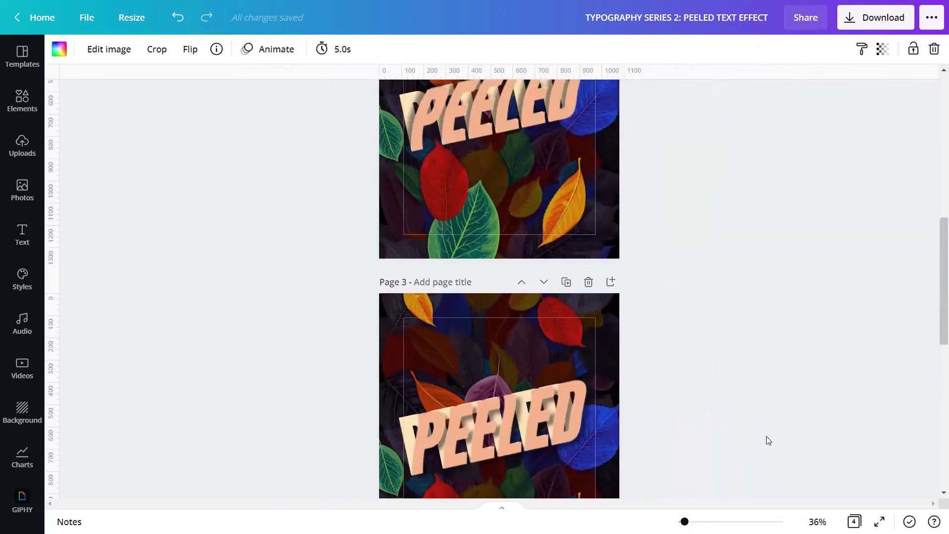
pyautogui.scroll(-3, 701, 489)
pyautogui.scroll(5, 751, 441)
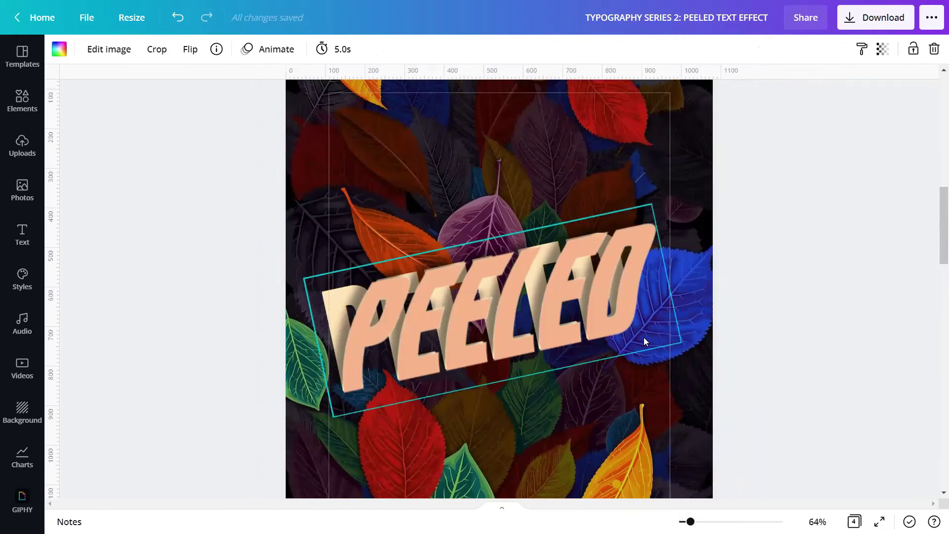
pyautogui.moveTo(690, 521); pyautogui.dragTo(687, 522)
pyautogui.scroll(-2, 936, 271)
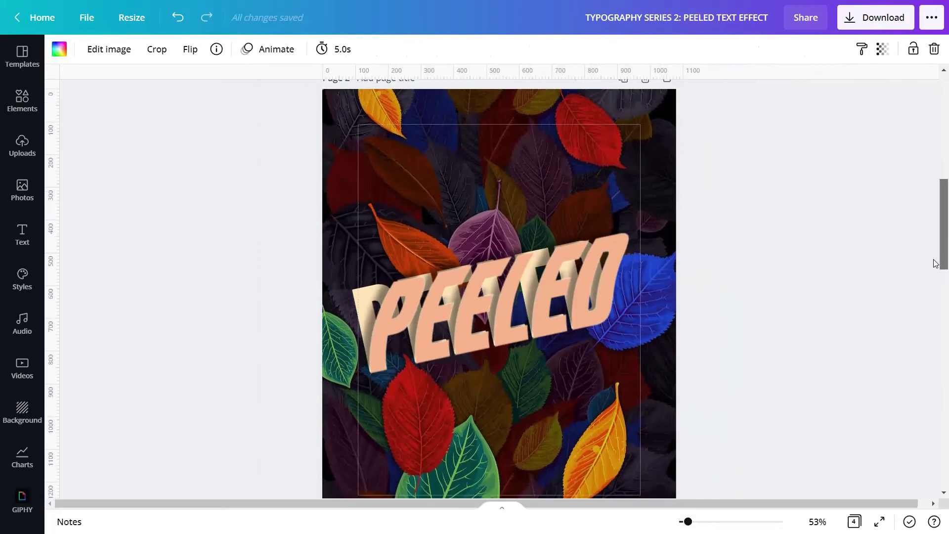
# Search the Photos library for LEAF.
pyautogui.click(927, 271)
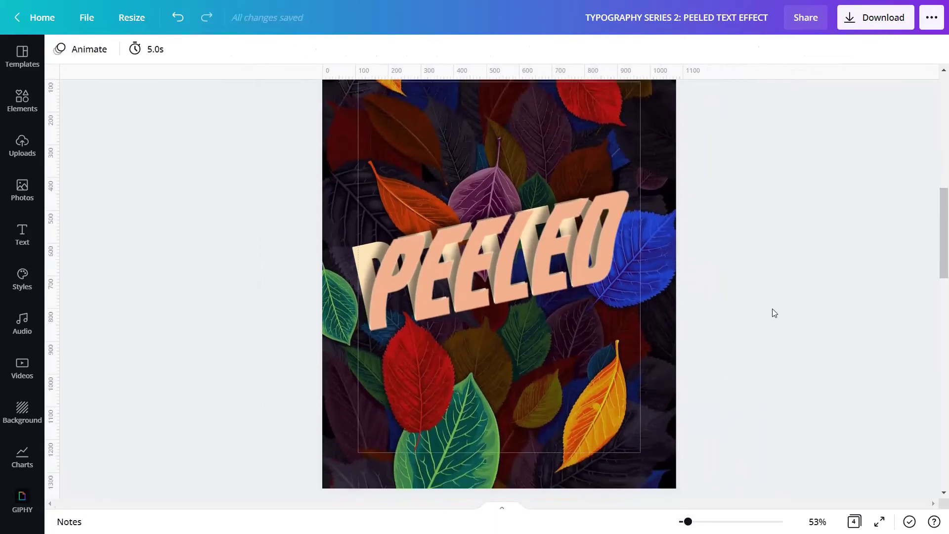
pyautogui.click(38, 192)
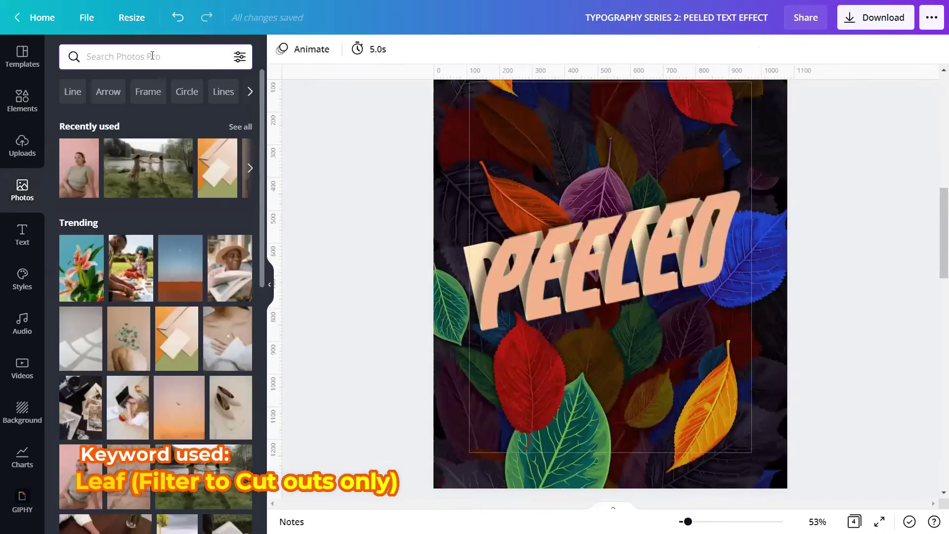
pyautogui.write('LEA')
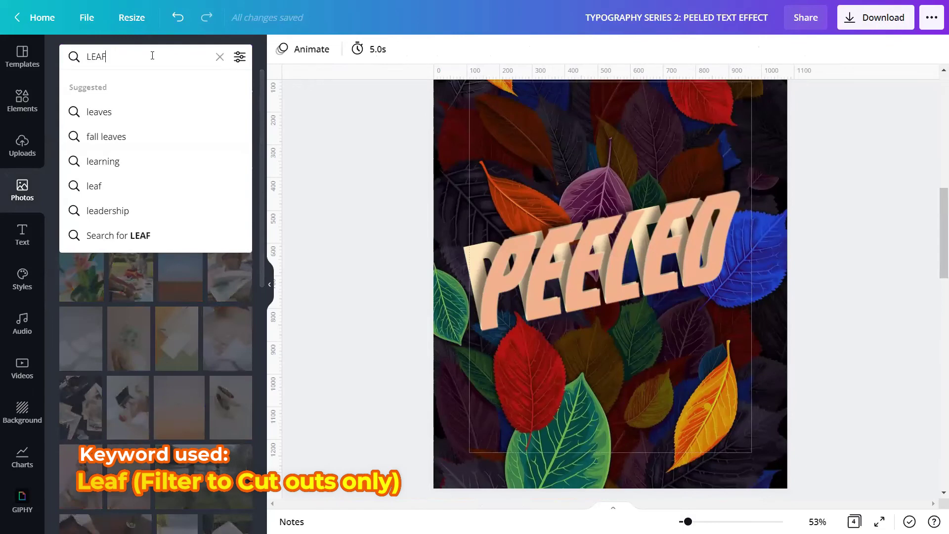
pyautogui.write('F')
pyautogui.press('Return')
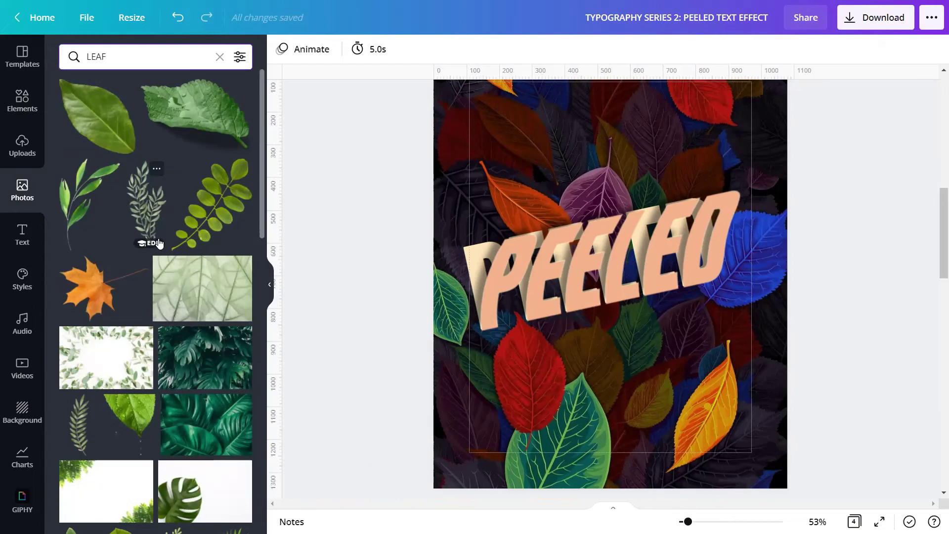
# Filter the LEAF results to cut-outs only and browse the leaf cut-outs.
pyautogui.click(239, 57)
pyautogui.click(98, 327)
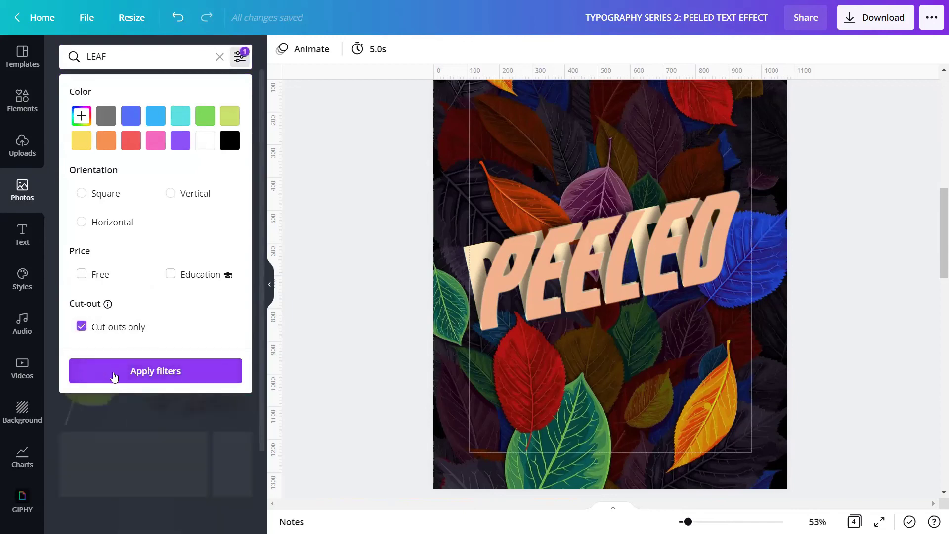
pyautogui.click(114, 374)
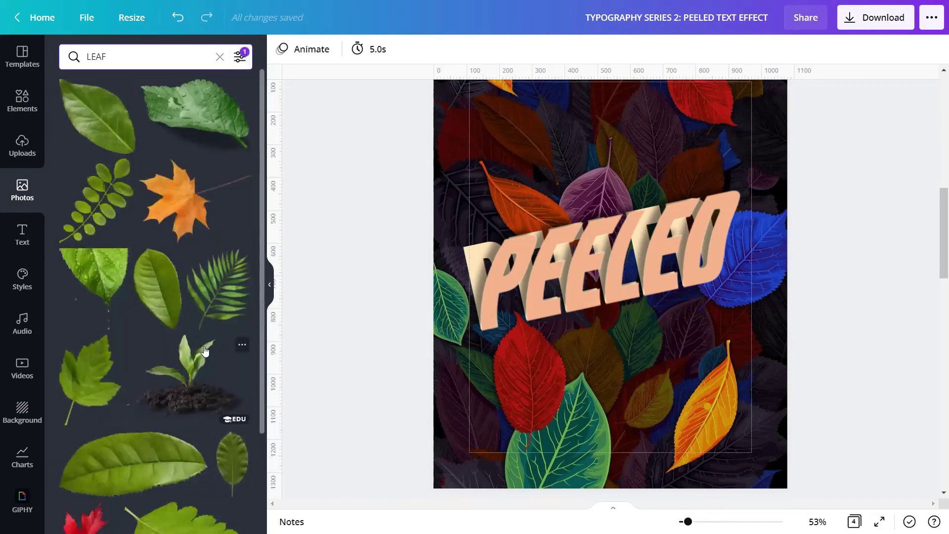
pyautogui.scroll(-7, 206, 351)
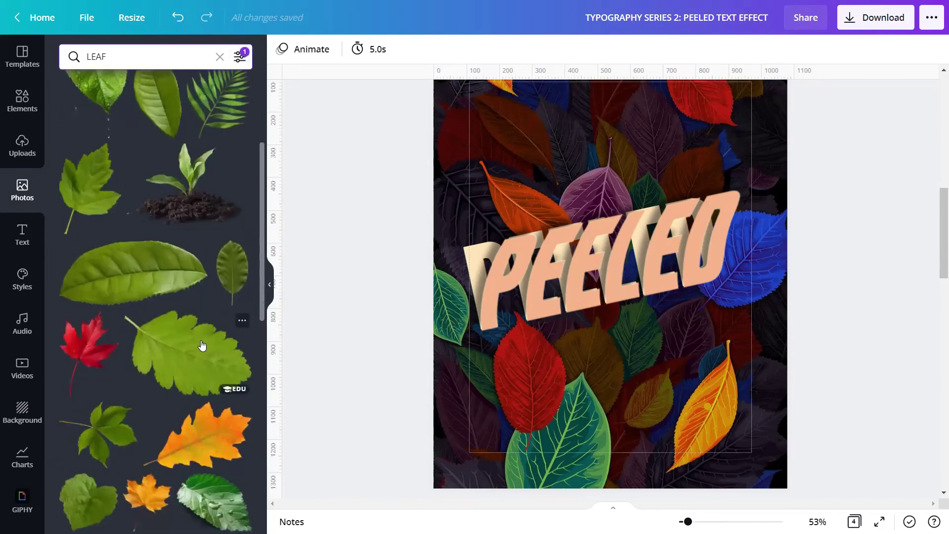
pyautogui.scroll(-3, 199, 341)
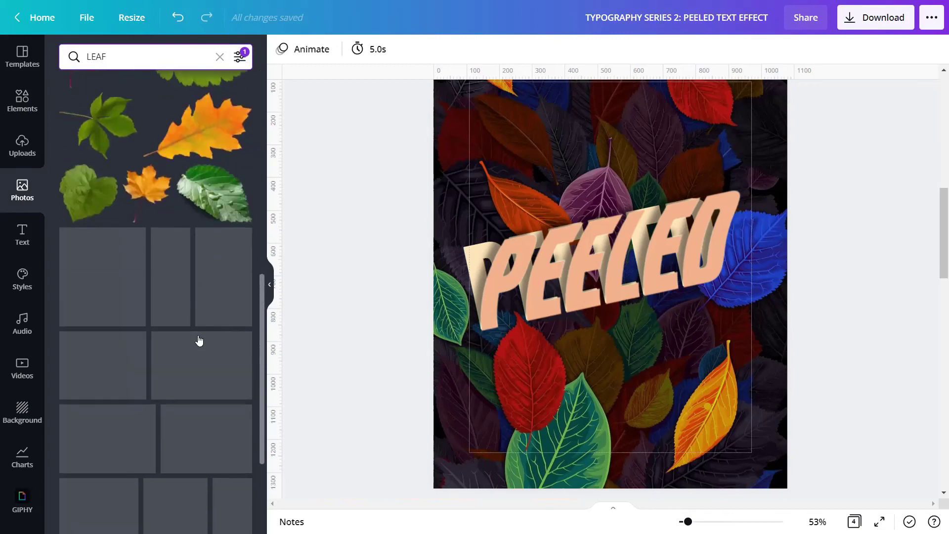
pyautogui.scroll(-8, 198, 339)
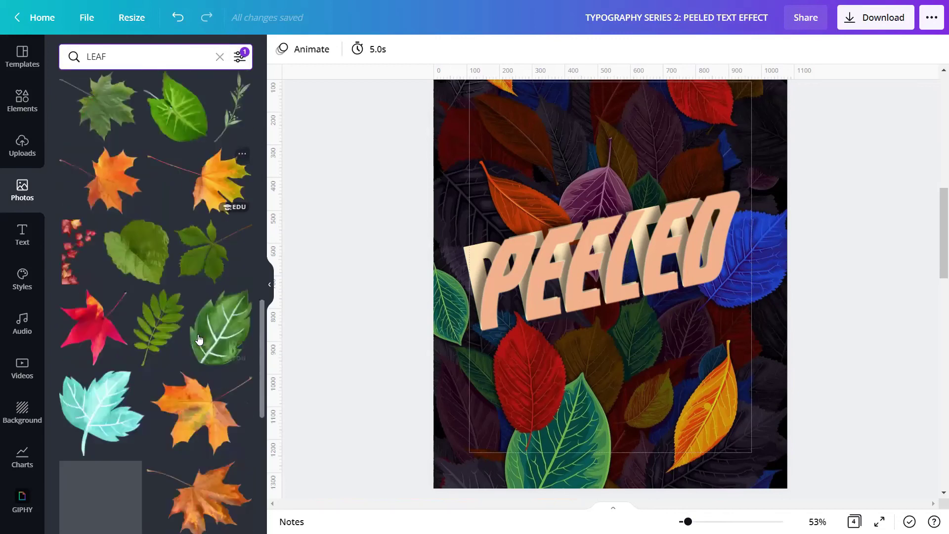
pyautogui.scroll(-6, 199, 335)
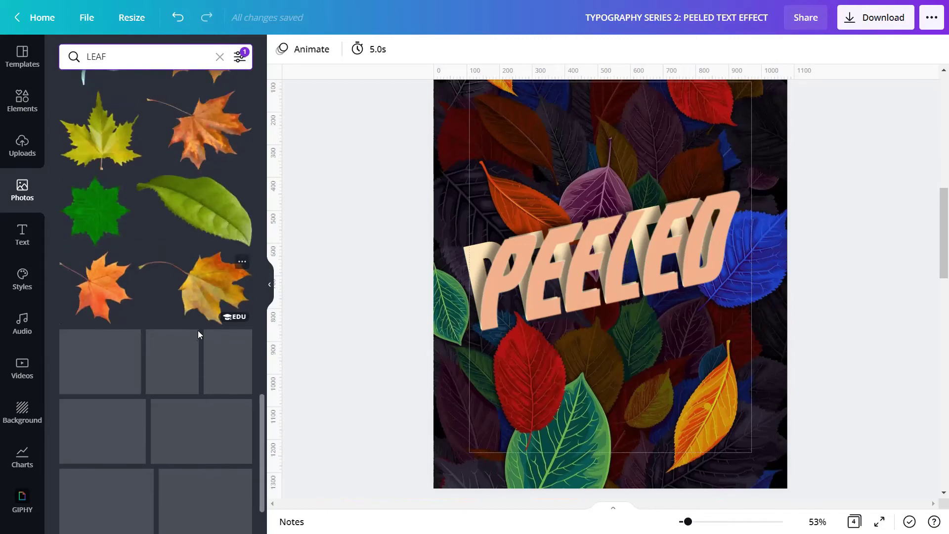
pyautogui.scroll(-1, 199, 336)
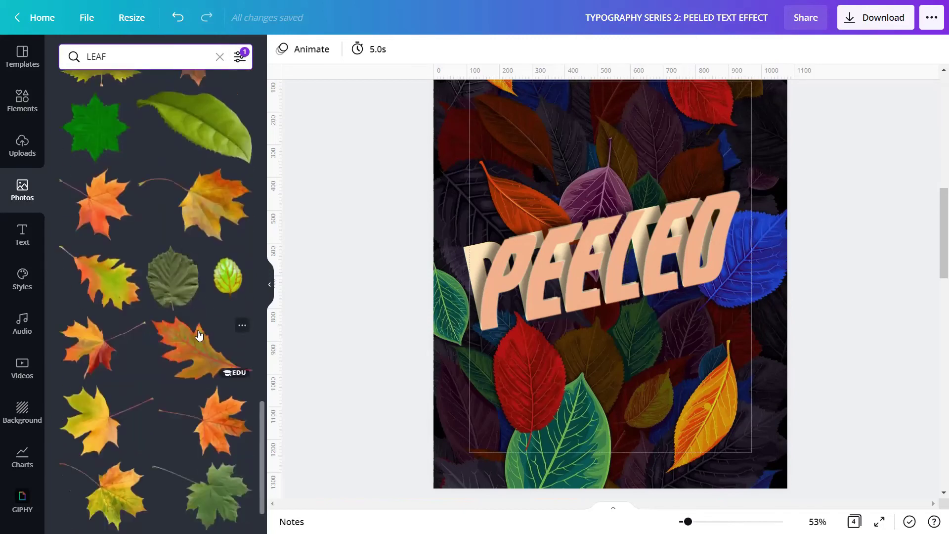
# Add an autumn maple leaf cut-out and move it lower on the page.
pyautogui.click(85, 260)
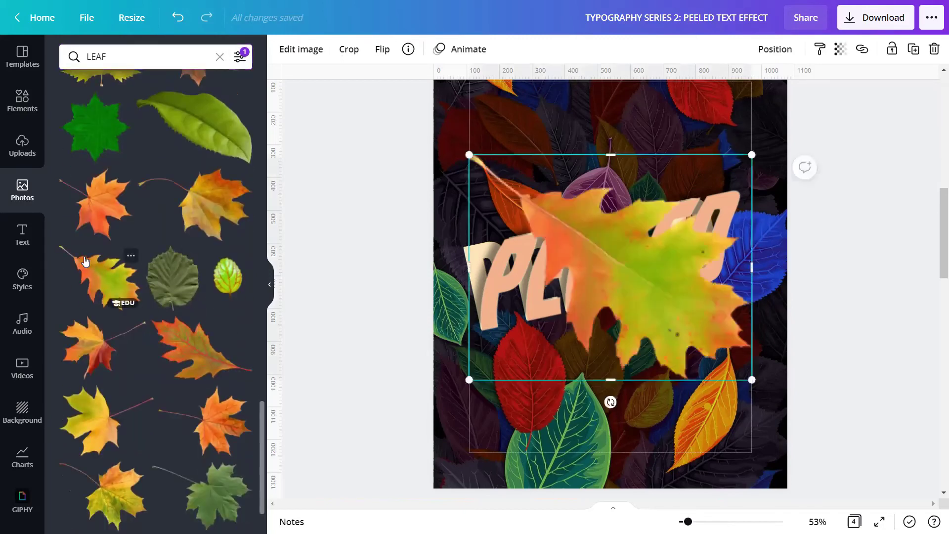
pyautogui.click(131, 257)
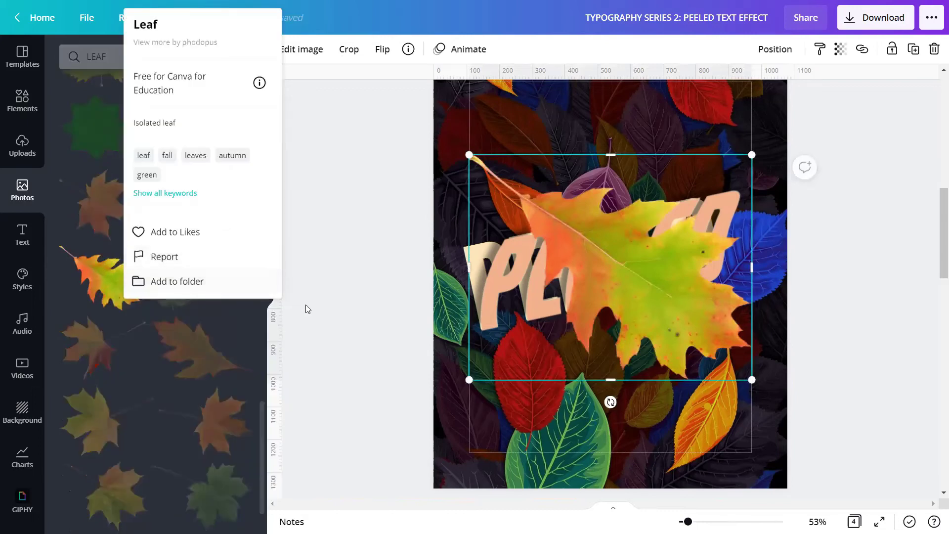
pyautogui.click(321, 307)
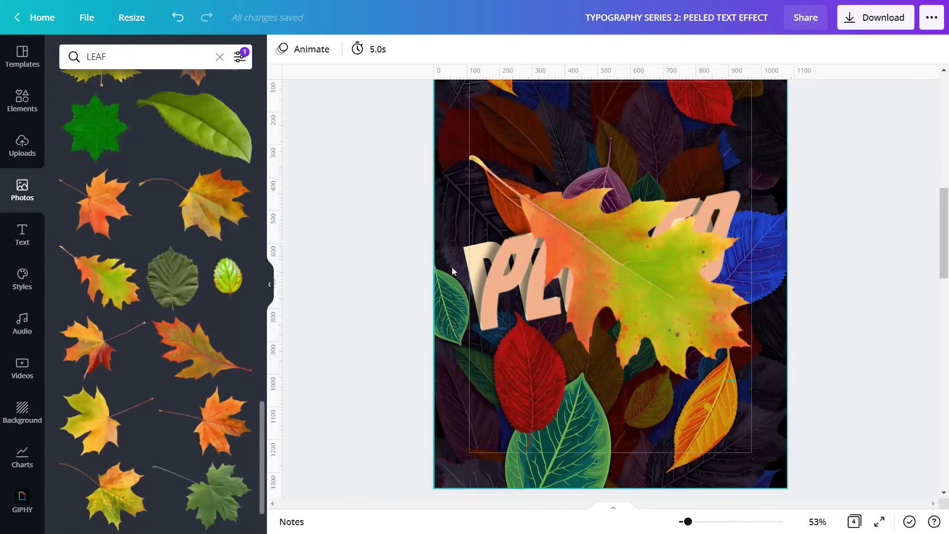
pyautogui.moveTo(663, 295); pyautogui.dragTo(653, 427)
# Ungroup the PEELED lettering.
pyautogui.click(655, 218)
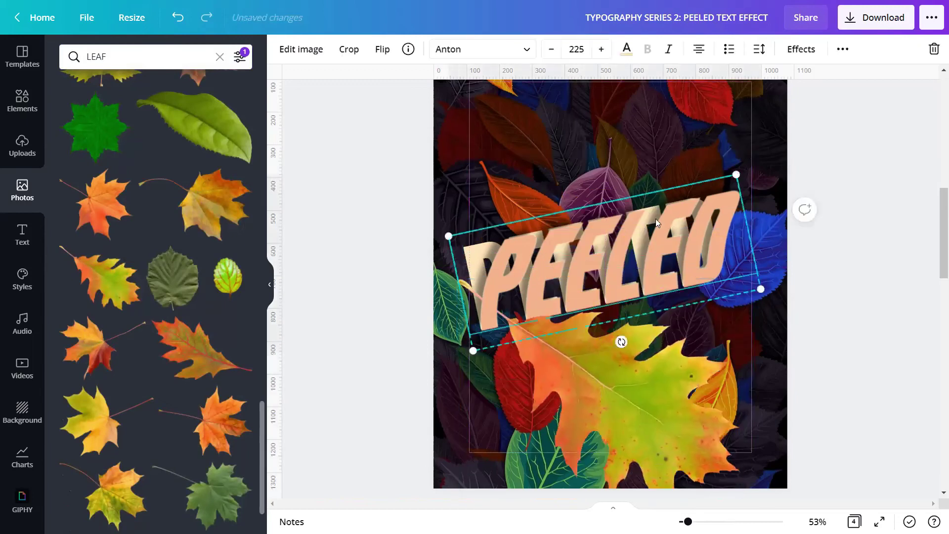
pyautogui.click(842, 50)
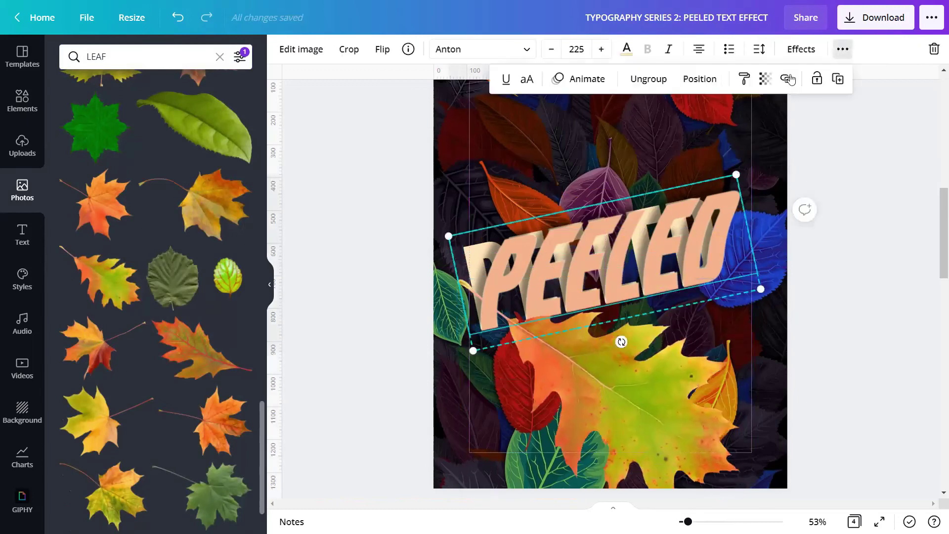
pyautogui.click(648, 79)
# Rotate, shrink and place the leaf at PEELED's right end, sending it behind the text.
pyautogui.click(635, 398)
pyautogui.moveTo(635, 399); pyautogui.dragTo(636, 245)
pyautogui.moveTo(614, 396); pyautogui.dragTo(452, 261)
pyautogui.moveTo(490, 390); pyautogui.dragTo(619, 262)
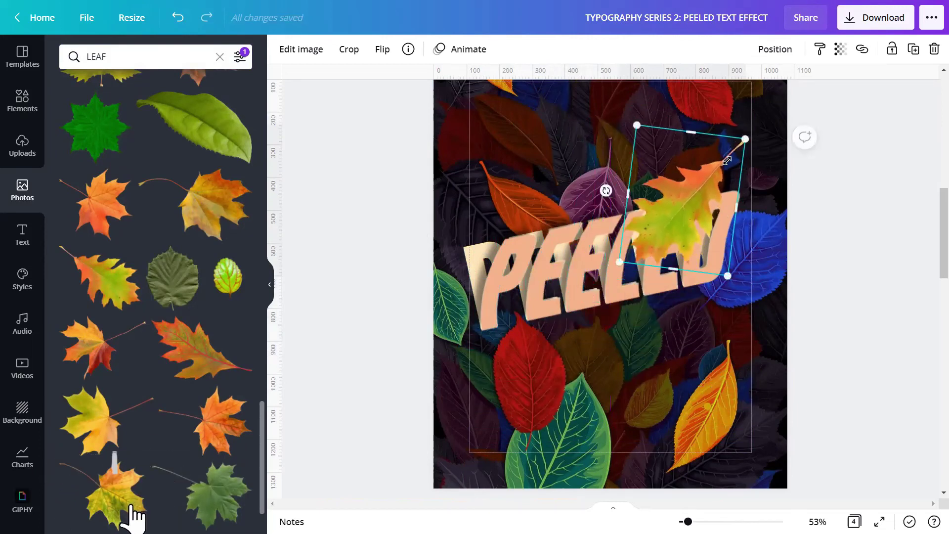
pyautogui.moveTo(727, 160); pyautogui.dragTo(674, 204)
pyautogui.rightClick(675, 210)
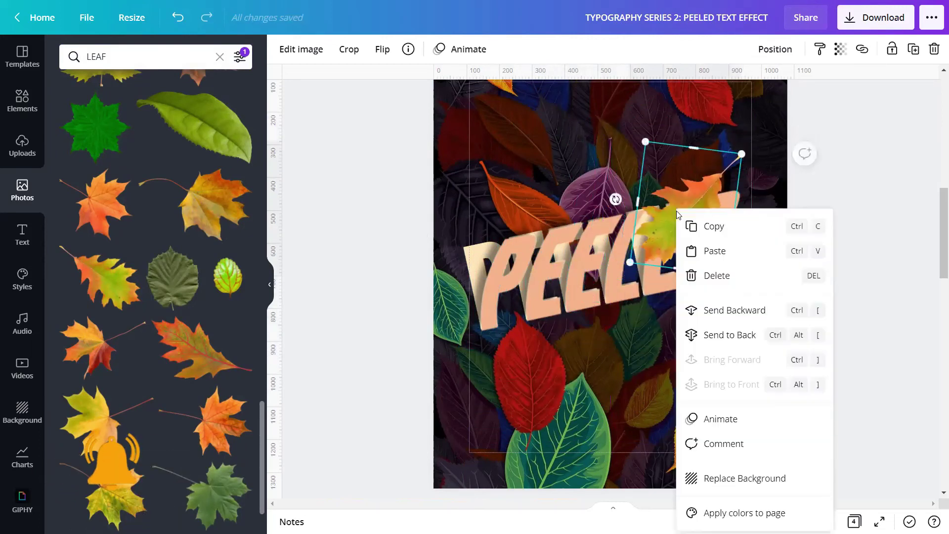
pyautogui.click(754, 309)
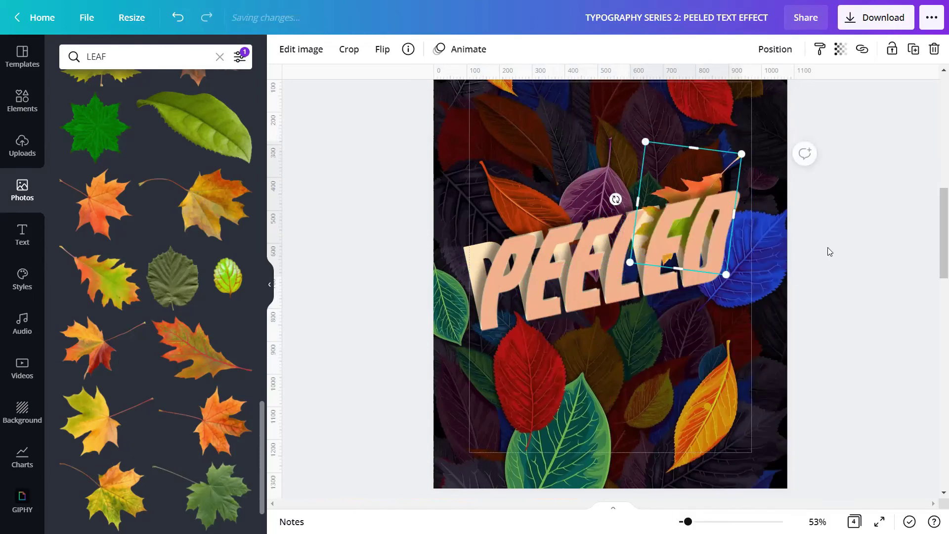
pyautogui.click(865, 228)
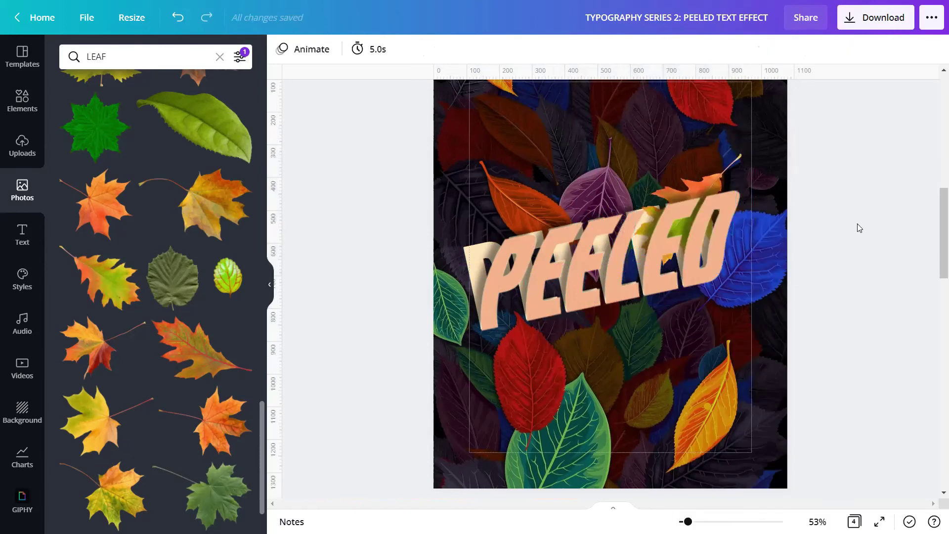
# Nudge the maple leaf slightly up and left behind PEELED, then scroll to the next page.
pyautogui.scroll(-6, 857, 230)
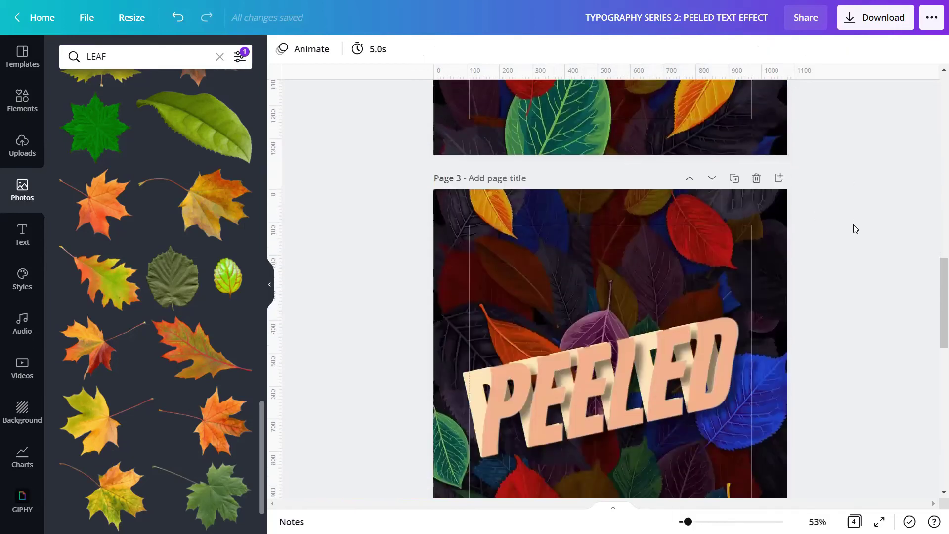
pyautogui.scroll(6, 854, 225)
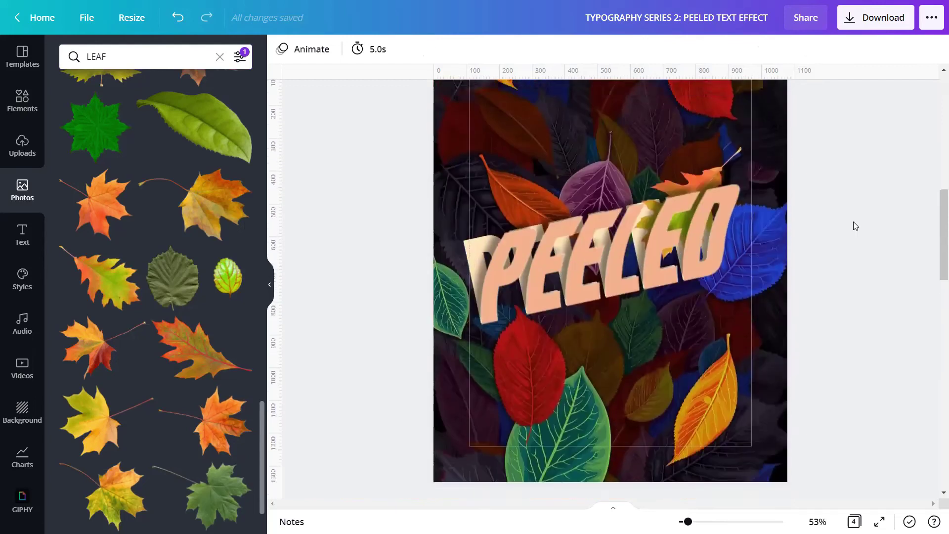
pyautogui.scroll(5, 723, 417)
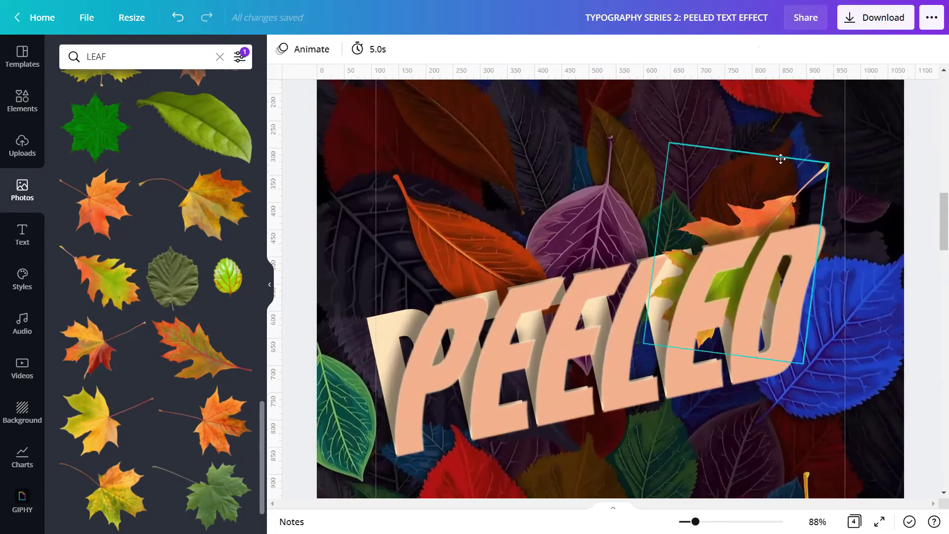
pyautogui.moveTo(780, 158); pyautogui.dragTo(748, 142)
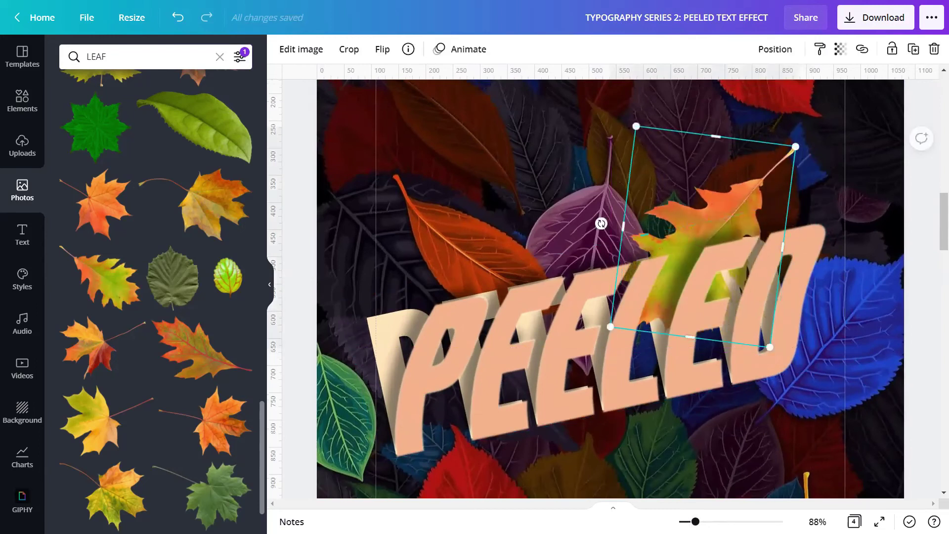
pyautogui.keyDown('ctrl'); pyautogui.scroll(-3, 619, 316); pyautogui.keyUp('ctrl')
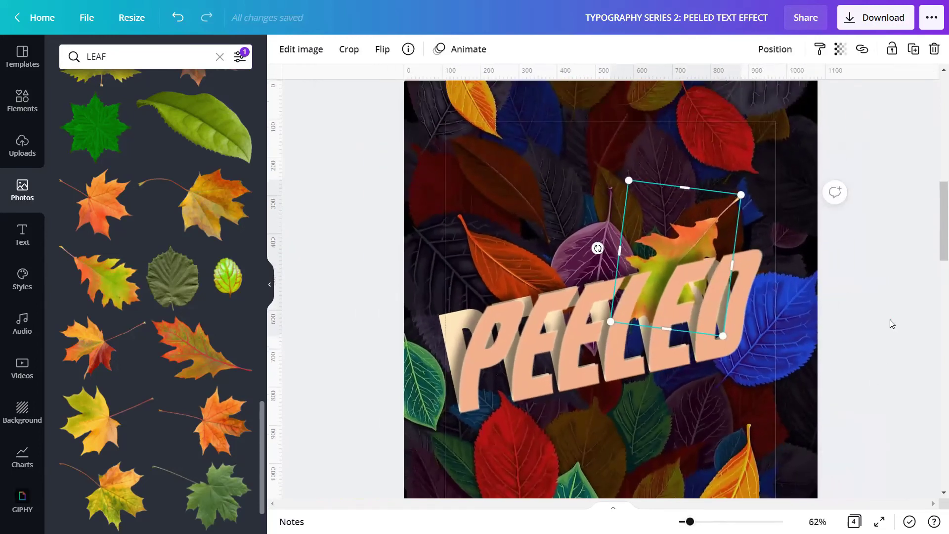
pyautogui.click(890, 323)
pyautogui.scroll(-10, 862, 331)
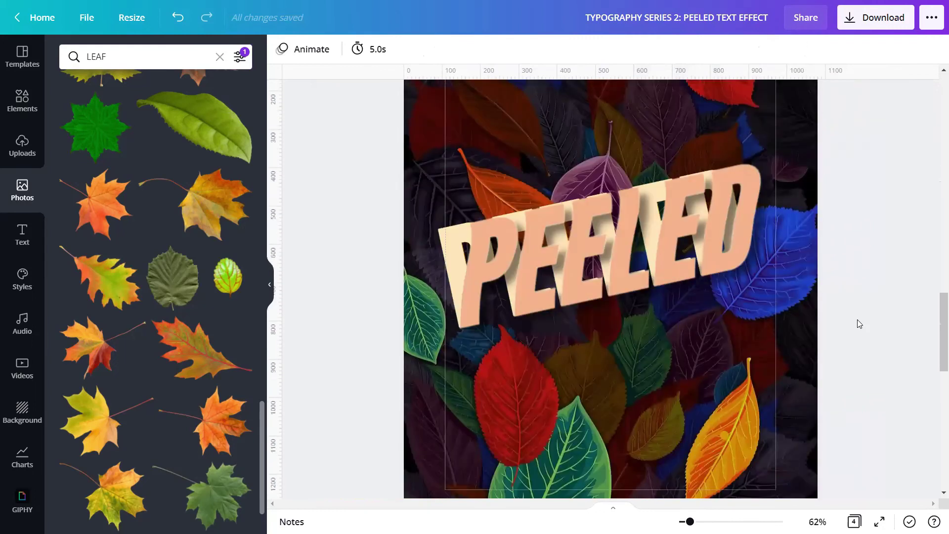
pyautogui.scroll(1, 127, 309)
pyautogui.scroll(-4, 130, 310)
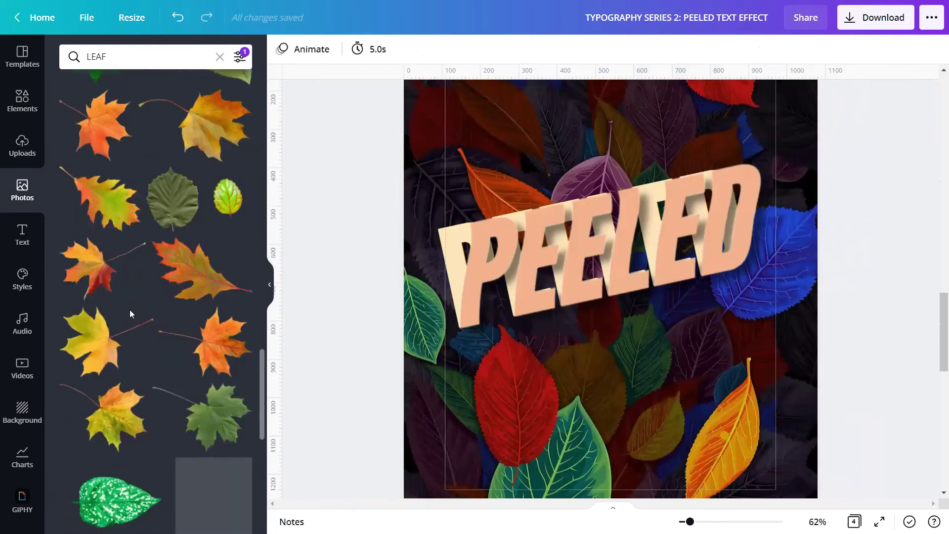
pyautogui.scroll(-5, 130, 311)
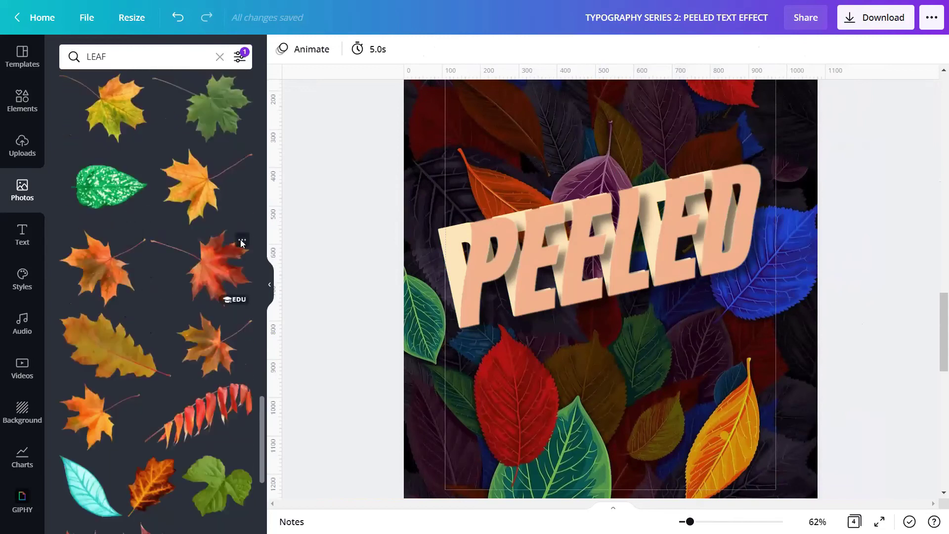
# Add a red maple leaf, shrink it onto the P of PEELED and send it behind the text.
pyautogui.click(242, 242)
pyautogui.click(169, 242)
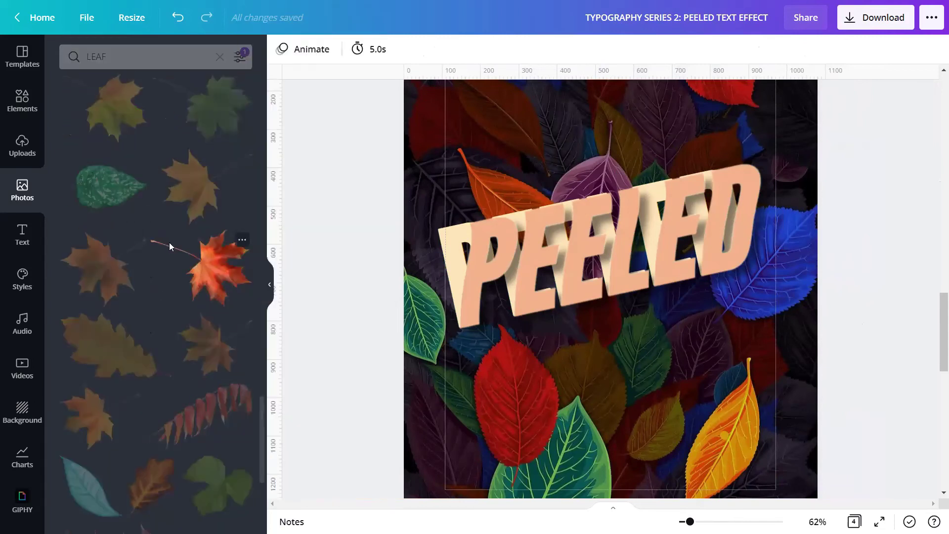
pyautogui.click(212, 270)
pyautogui.moveTo(751, 382); pyautogui.dragTo(568, 247)
pyautogui.moveTo(542, 197); pyautogui.dragTo(486, 225)
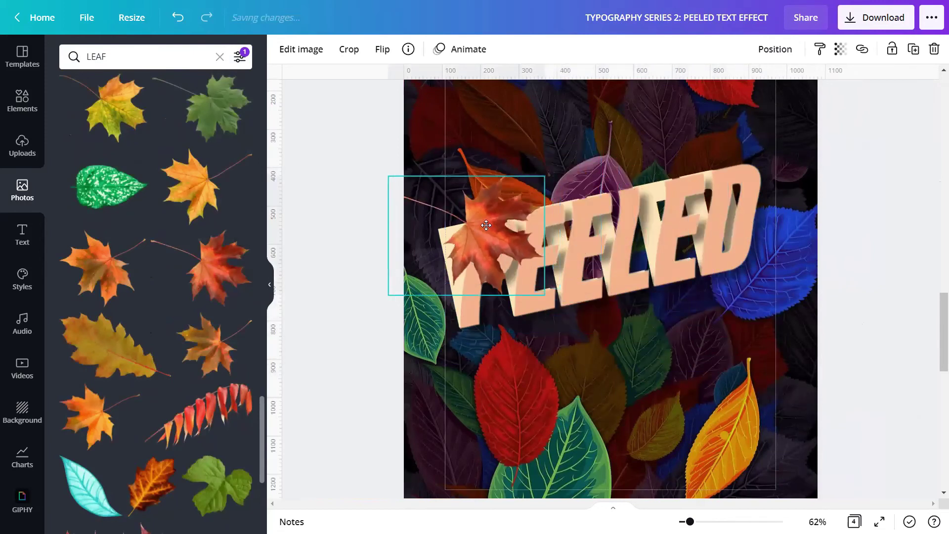
pyautogui.moveTo(387, 175); pyautogui.dragTo(408, 191)
pyautogui.moveTo(468, 235); pyautogui.dragTo(446, 224)
pyautogui.click(666, 230)
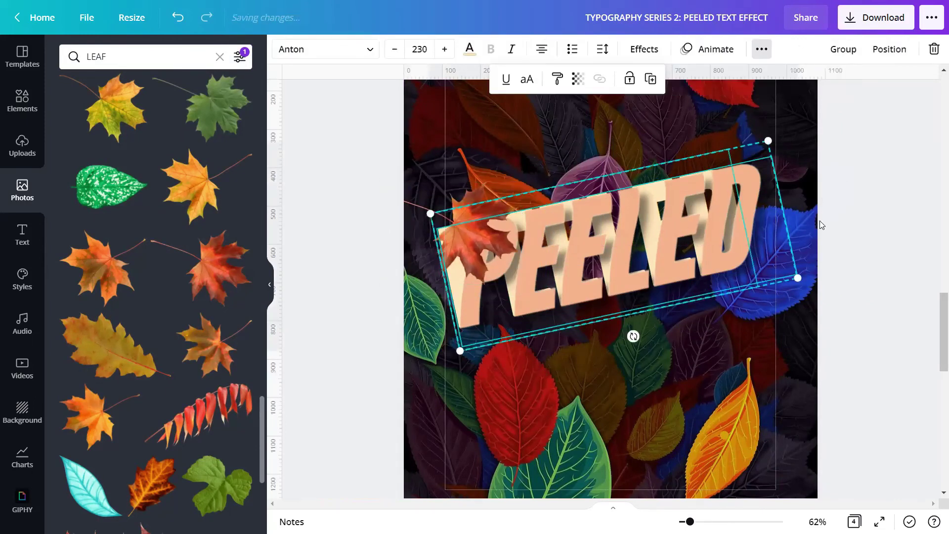
pyautogui.click(591, 128)
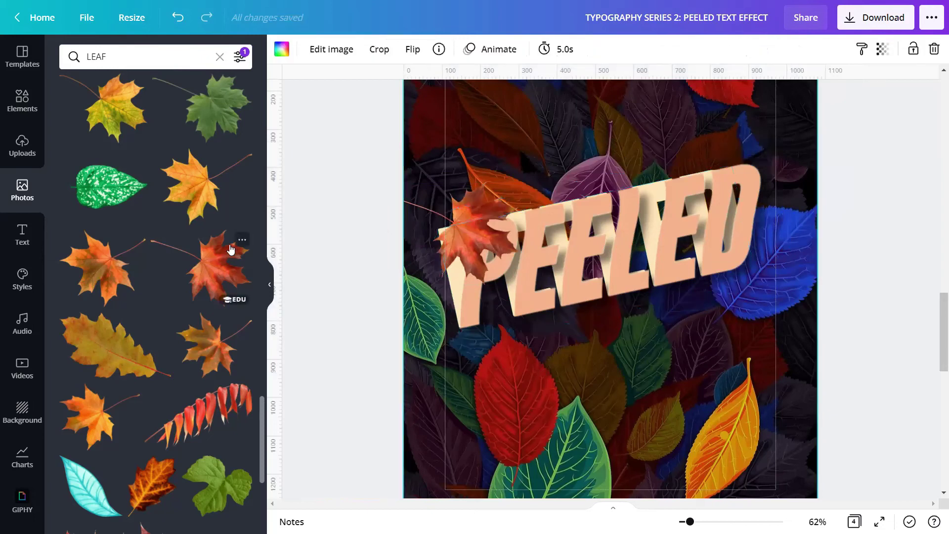
pyautogui.click(242, 240)
pyautogui.click(417, 291)
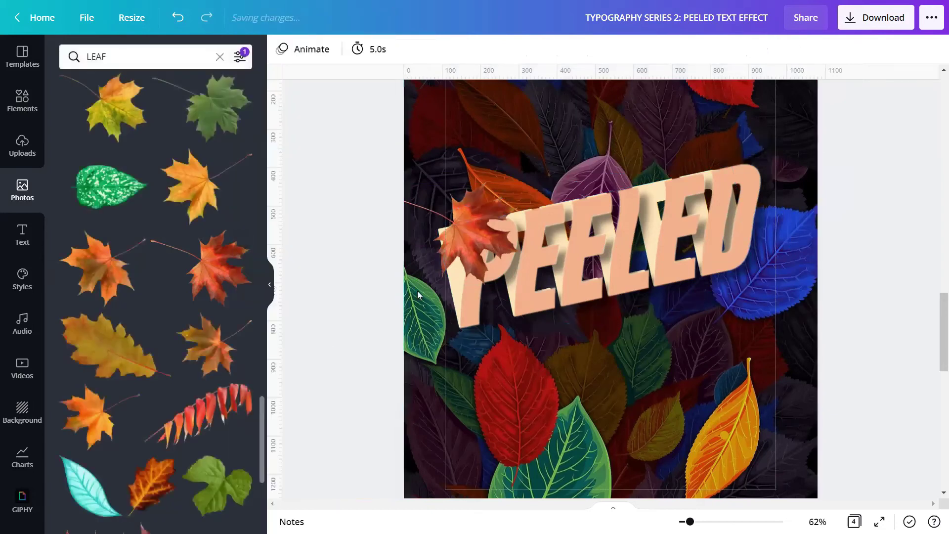
pyautogui.click(460, 229)
pyautogui.rightClick(460, 229)
pyautogui.click(482, 310)
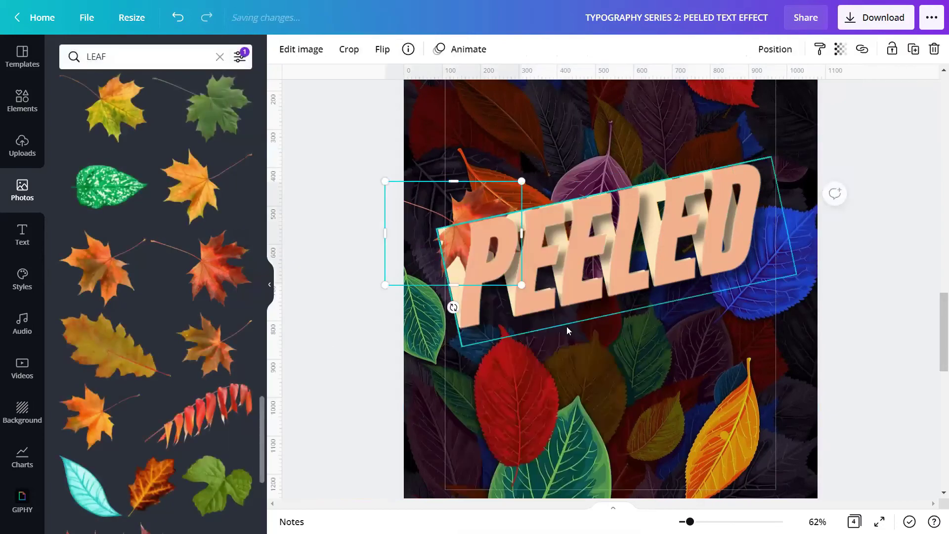
# Duplicate the leaf, tuck the copy behind PEELED's top right, and scroll to page 4.
pyautogui.click(697, 364)
pyautogui.moveTo(434, 214); pyautogui.dragTo(680, 187)
pyautogui.click(913, 49)
pyautogui.rightClick(680, 188)
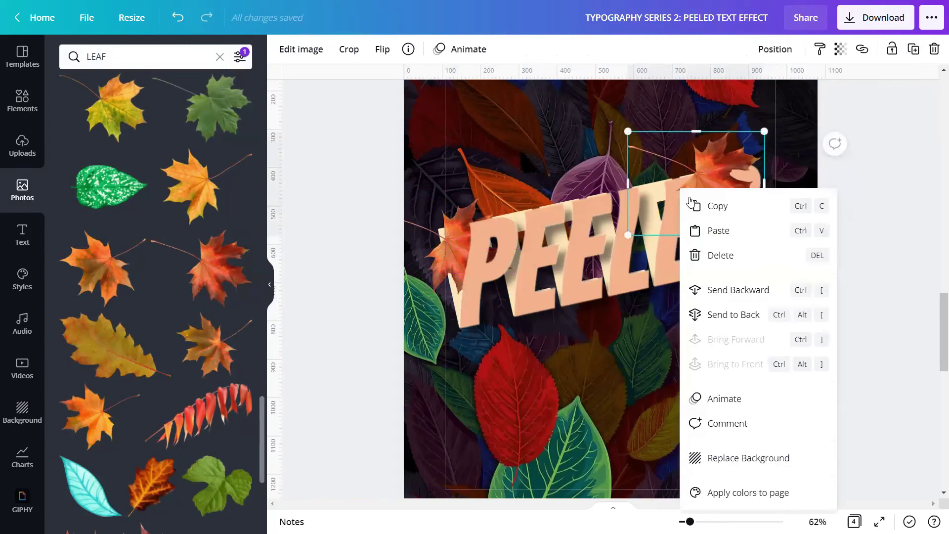
pyautogui.click(716, 287)
pyautogui.click(722, 402)
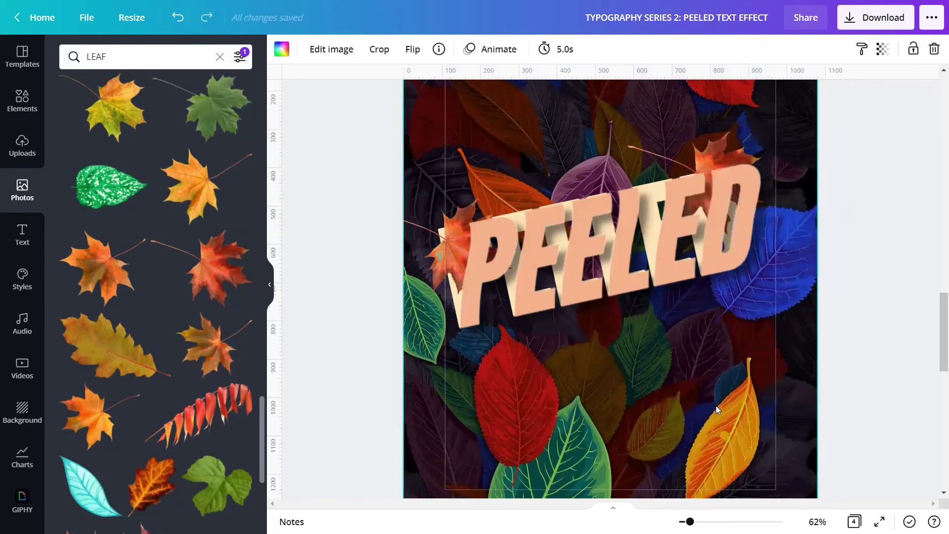
pyautogui.moveTo(935, 359); pyautogui.dragTo(935, 460)
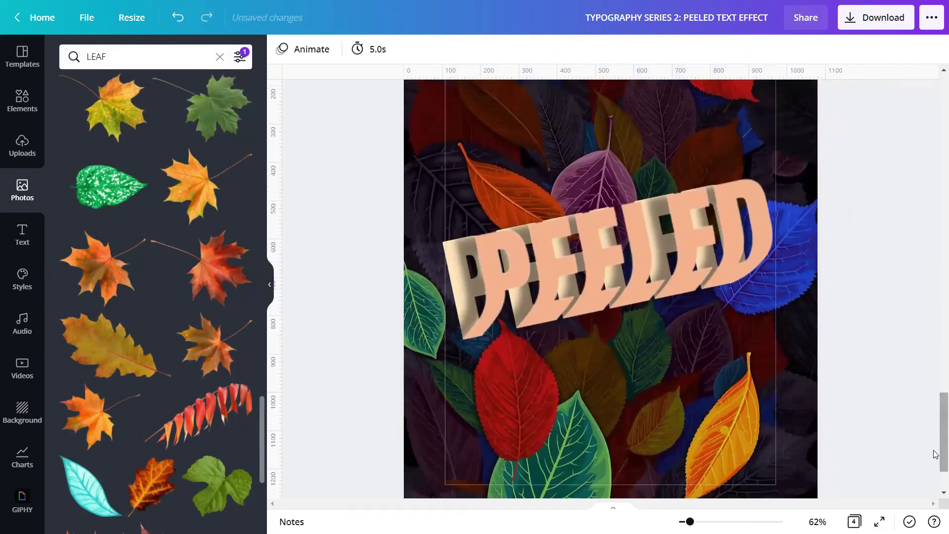
# Add the red leaf cut-out to page 4 and shrink it.
pyautogui.scroll(-5, 194, 402)
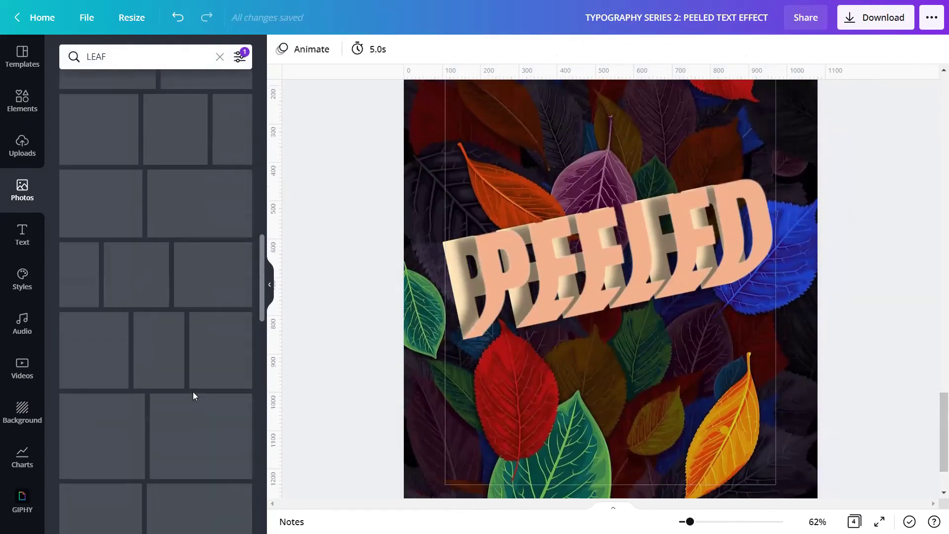
pyautogui.scroll(6, 193, 390)
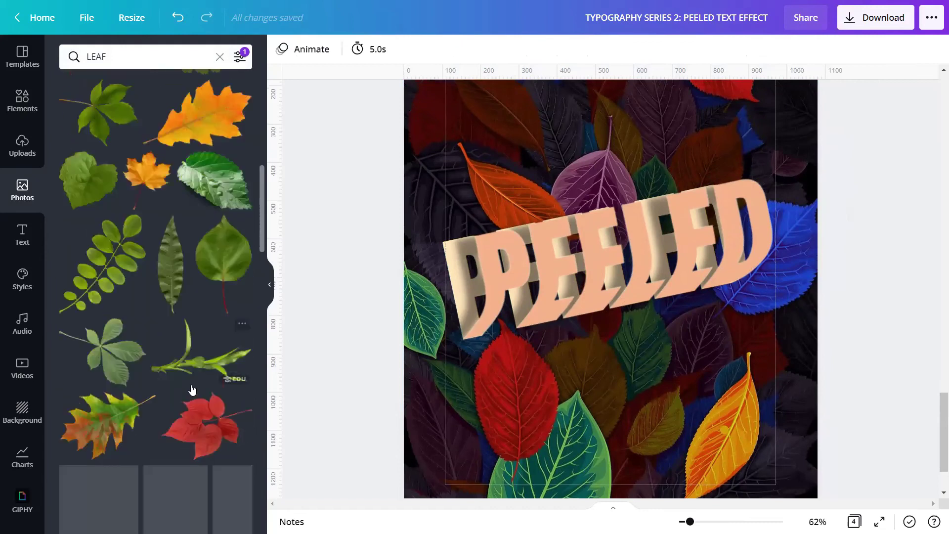
pyautogui.scroll(-3, 192, 391)
pyautogui.click(195, 300)
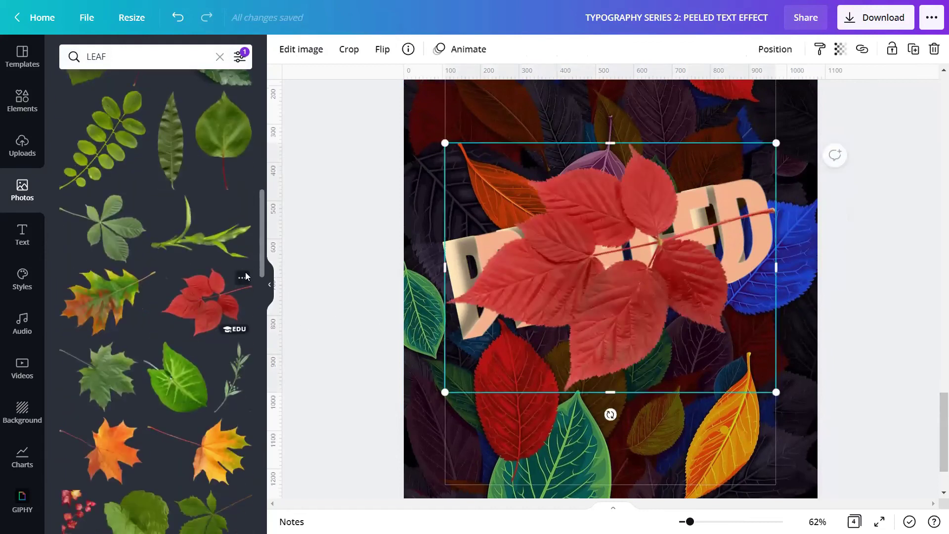
pyautogui.click(242, 277)
pyautogui.click(327, 373)
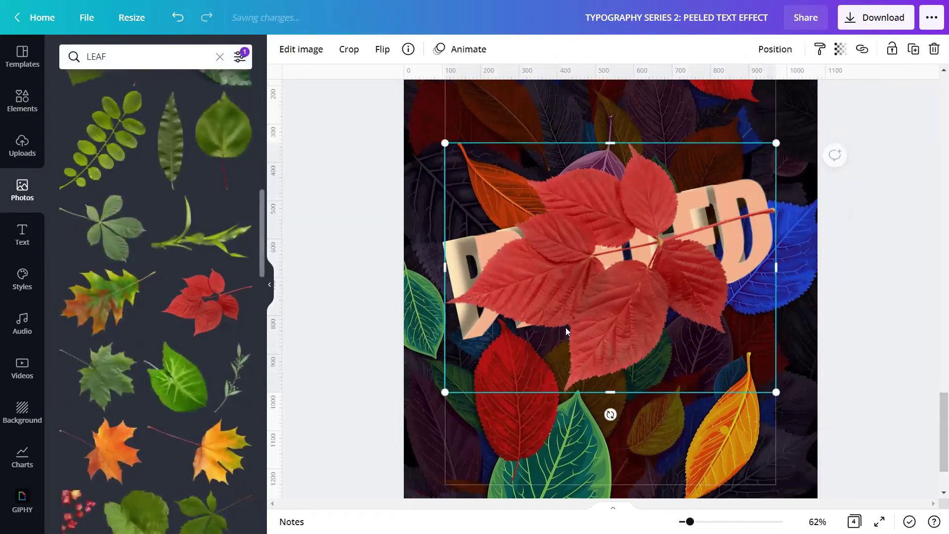
pyautogui.moveTo(443, 397); pyautogui.dragTo(692, 322)
# Ungroup the PEELED text layers on page 4.
pyautogui.click(565, 237)
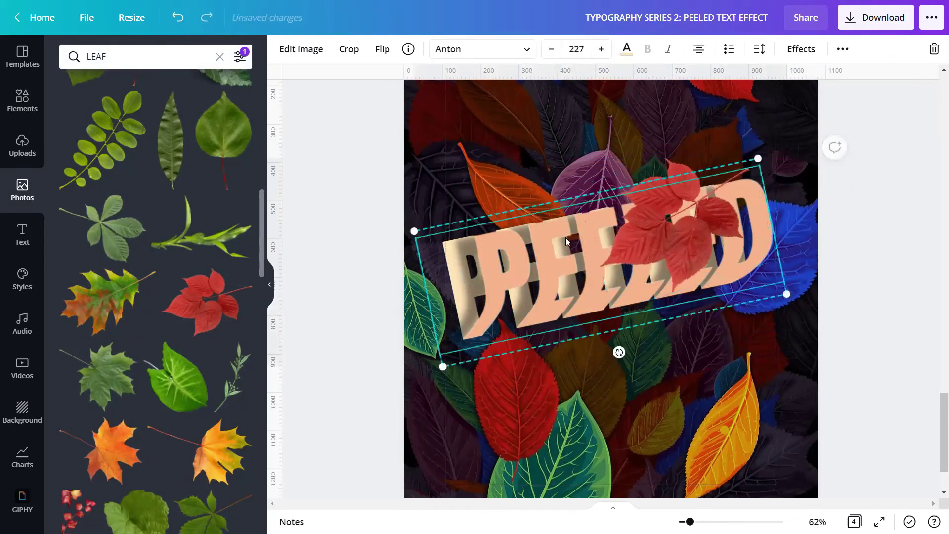
pyautogui.click(842, 49)
pyautogui.click(651, 79)
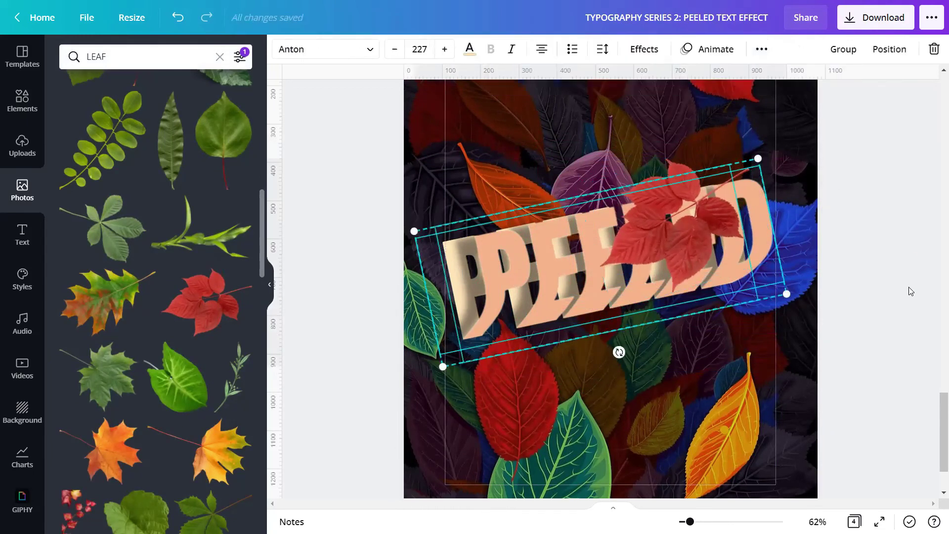
# Resize the red leaf, send it behind PEELED's upper right letters, and zoom out.
pyautogui.scroll(2, 835, 218)
pyautogui.click(700, 263)
pyautogui.moveTo(739, 197); pyautogui.dragTo(733, 241)
pyautogui.rightClick(731, 240)
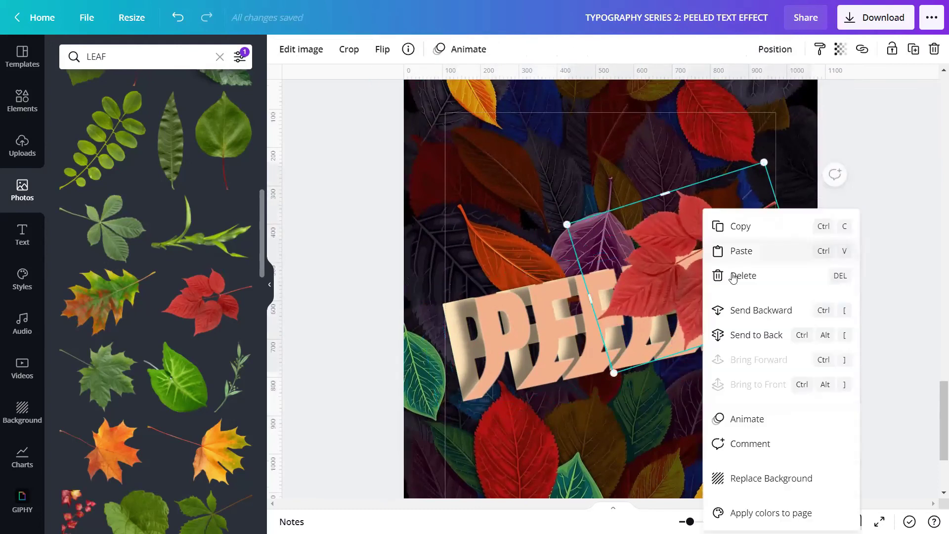
pyautogui.click(751, 307)
pyautogui.moveTo(737, 188); pyautogui.dragTo(723, 181)
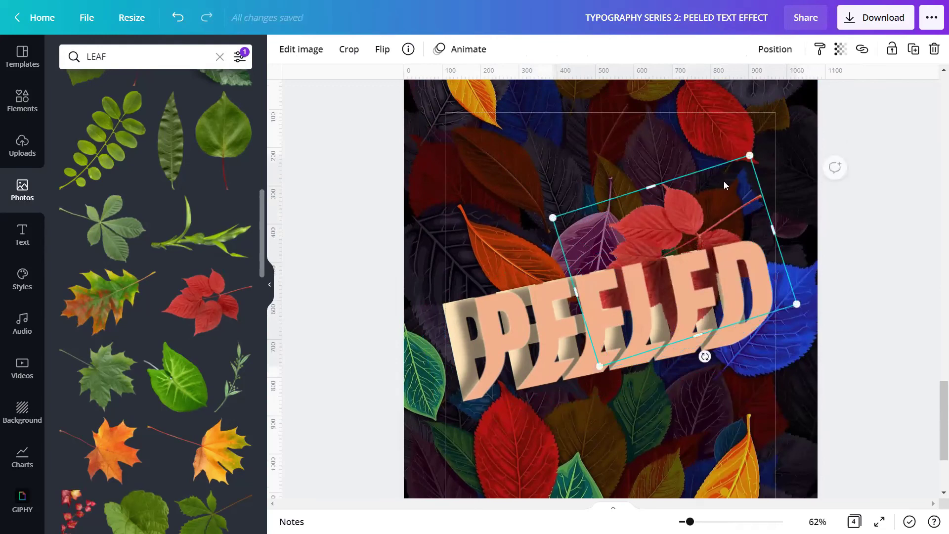
pyautogui.click(861, 204)
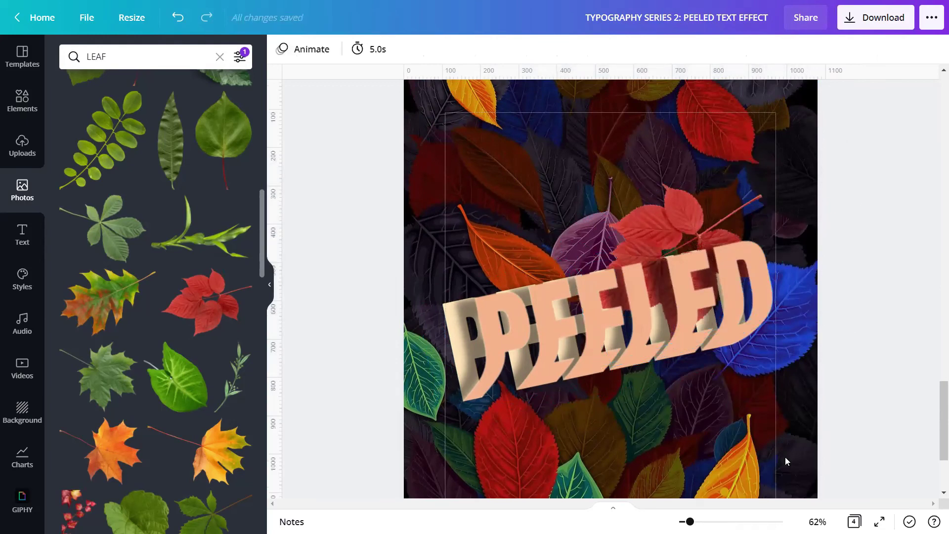
pyautogui.moveTo(689, 521); pyautogui.dragTo(684, 521)
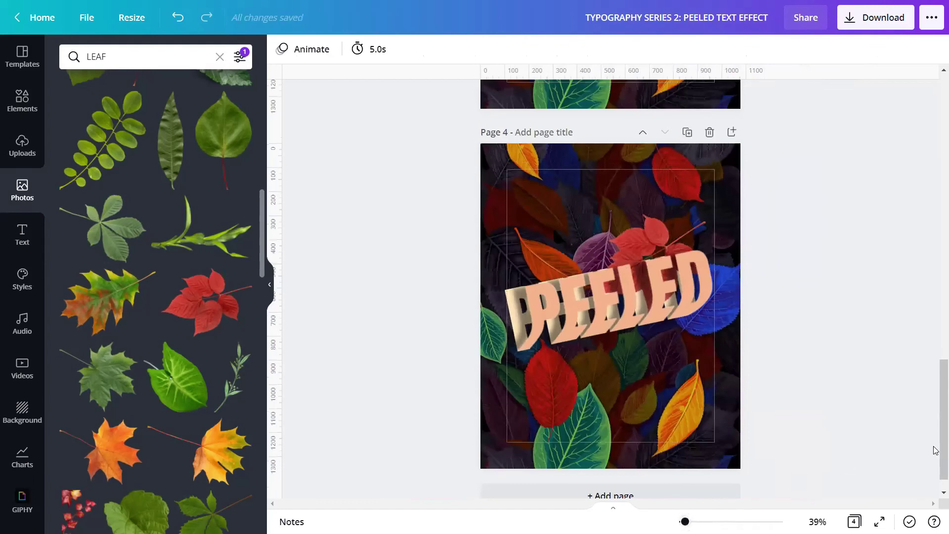
# Scroll back up to page 2, adjust the zoom, and collapse the leaf photo panel.
pyautogui.moveTo(933, 430); pyautogui.dragTo(935, 235)
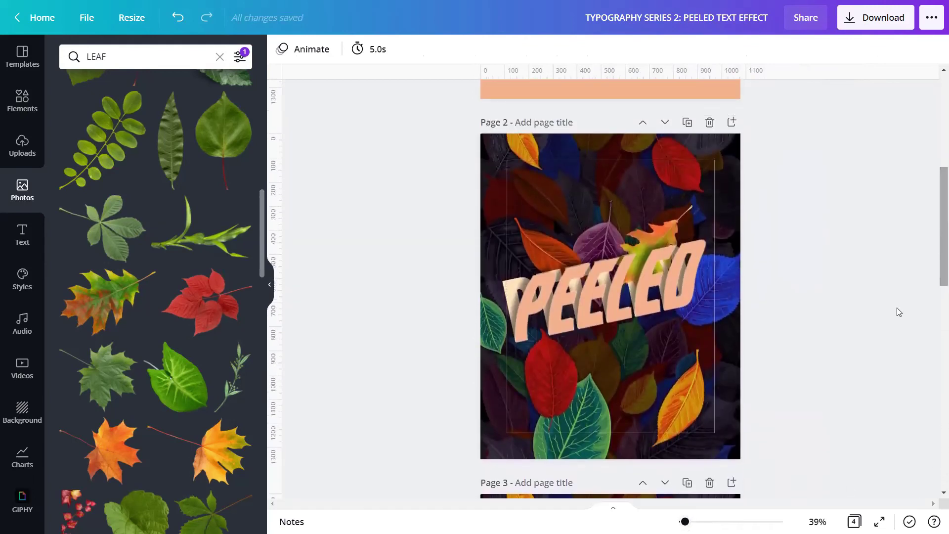
pyautogui.moveTo(684, 521); pyautogui.dragTo(686, 521)
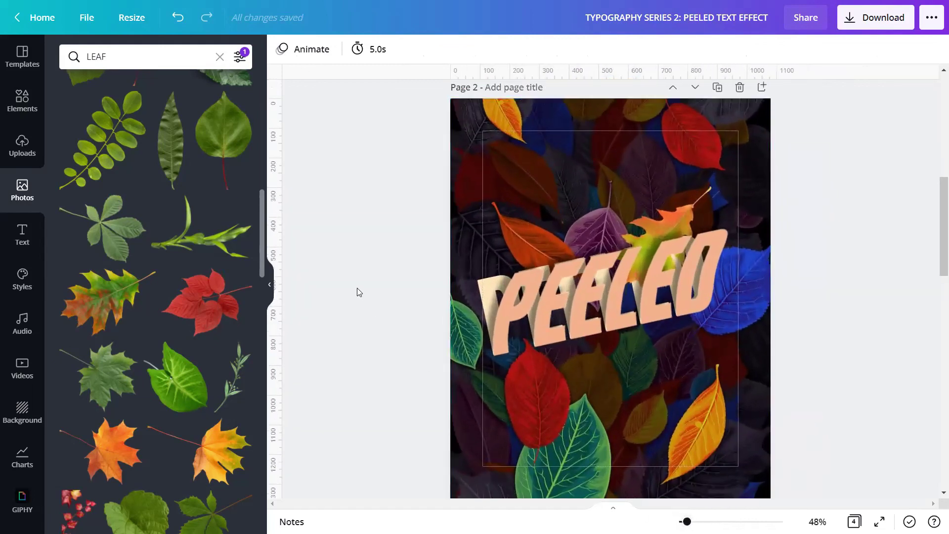
pyautogui.click(271, 286)
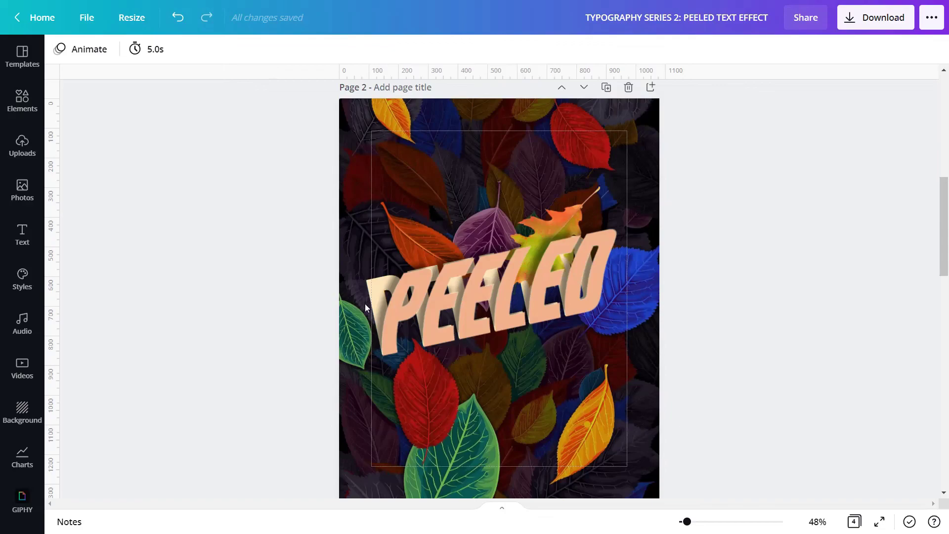
# Start the full-screen presentation of the PEELED leaf poster pages.
pyautogui.click(879, 521)
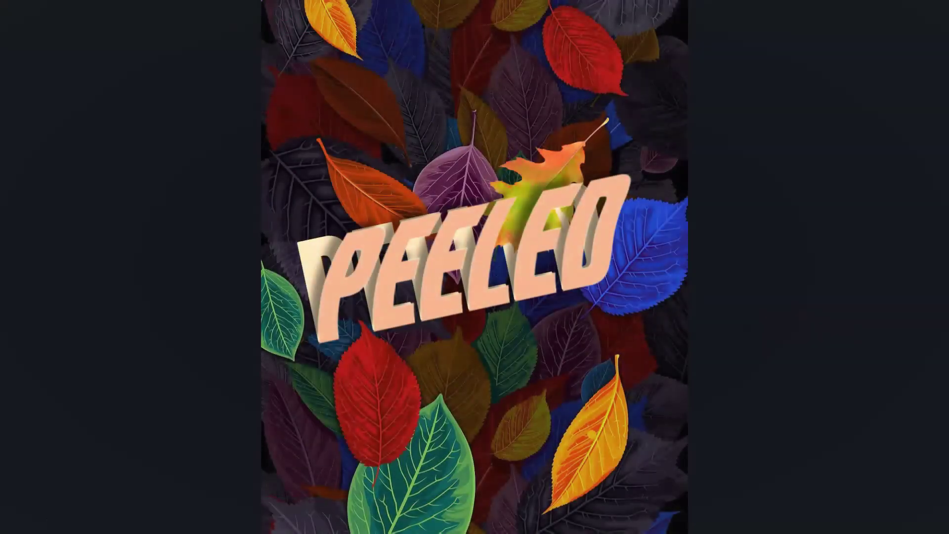